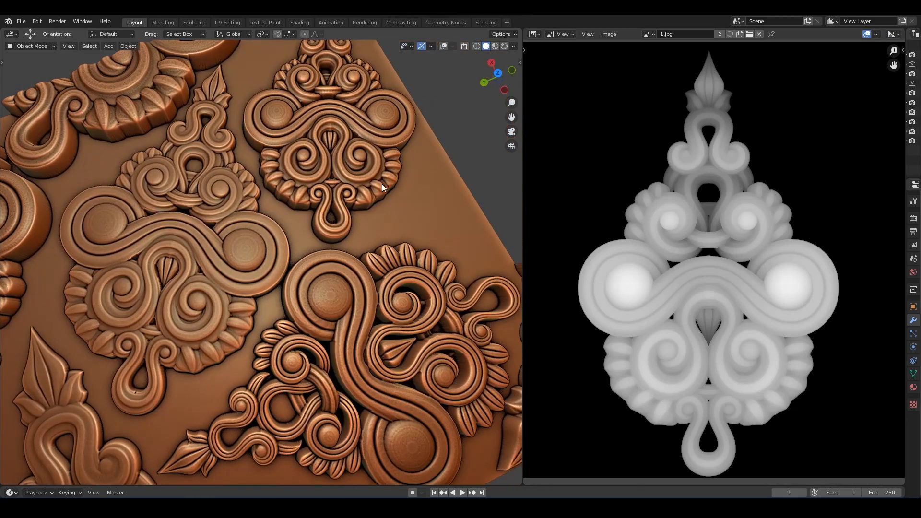
Examine the ornament model, the carved relief samples and the grayscale height map 1.jpg from several angles
mouse_move(712, 250)
middle_mouse_down("ctrl")
mouse_move(712, 265)
mouse_move(714, 252)
middle_mouse_up("ctrl")
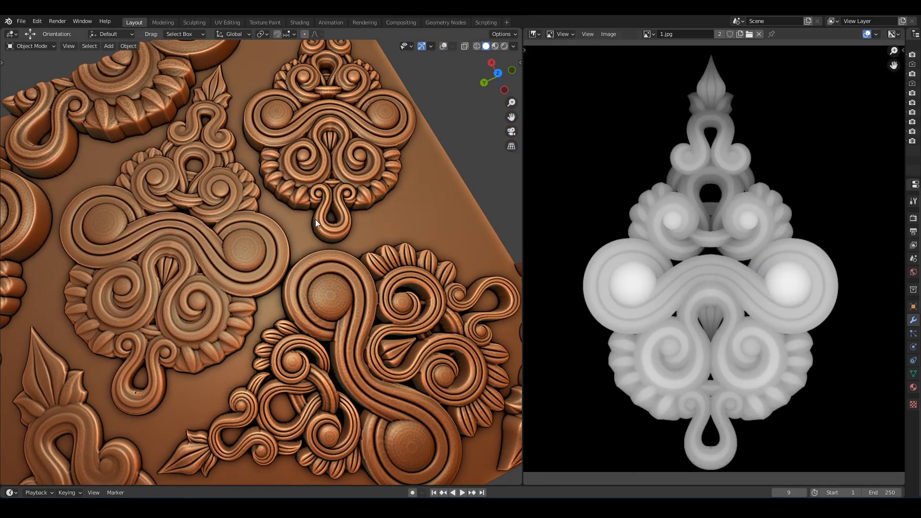
scroll(315, 219, "down", 3)
middle_click_drag(391, 240, 288, 231, "shift")
scroll(267, 229, "up", 3)
scroll(292, 224, "down", 4)
scroll(306, 243, "up", 4)
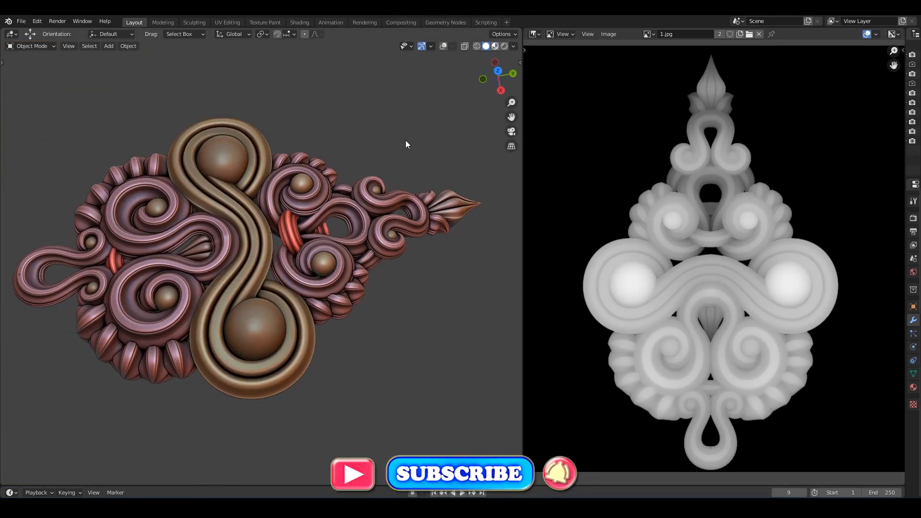
mouse_move(358, 160)
middle_mouse_down()
mouse_move(354, 124)
mouse_move(295, 149)
mouse_move(251, 226)
middle_mouse_up()
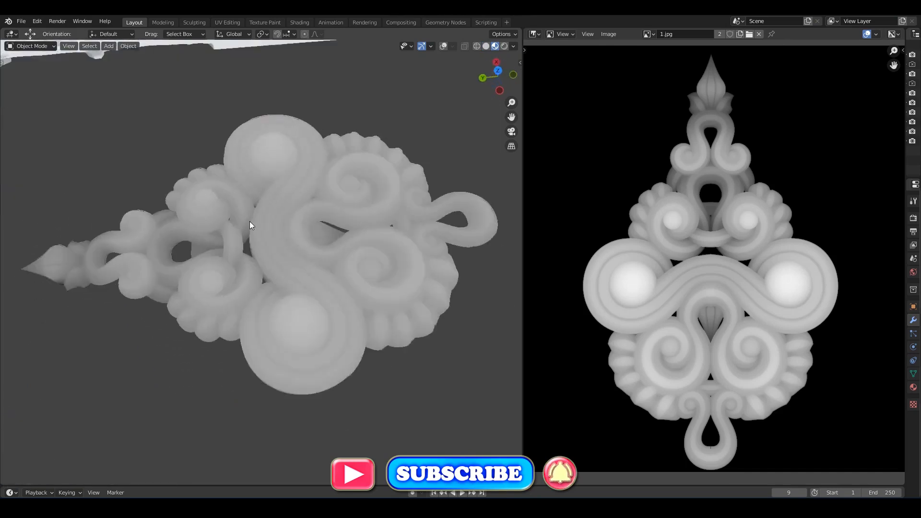
scroll(427, 226, "up", 5)
middle_click_drag(427, 226, 349, 235)
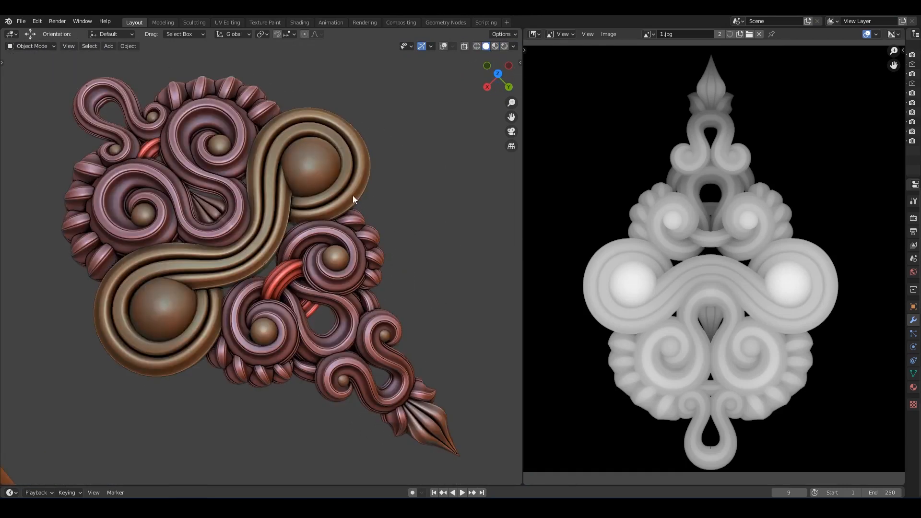
scroll(351, 246, "down", 5)
scroll(352, 247, "up", 8)
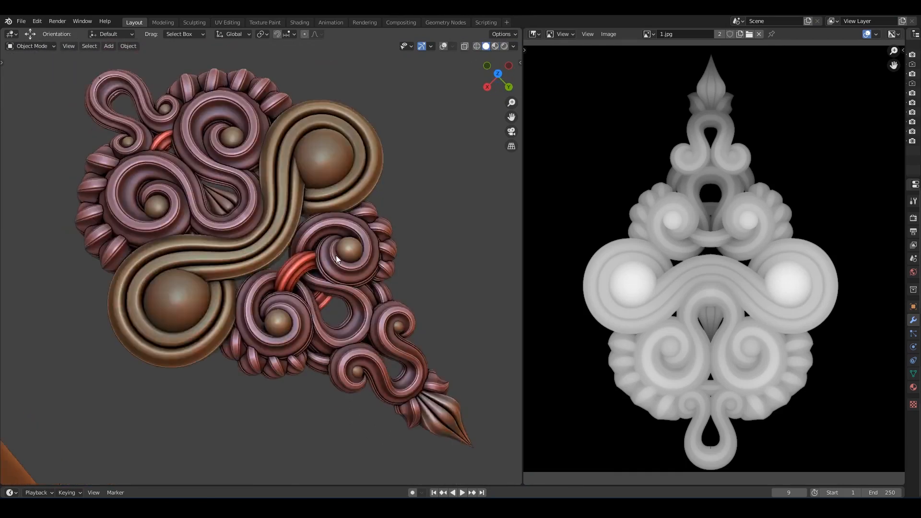
middle_click_drag(352, 247, 365, 209)
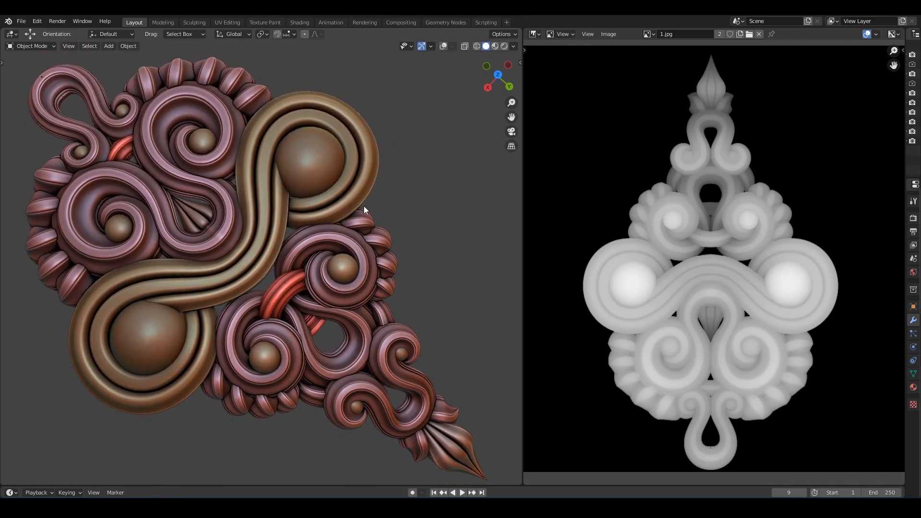
left_click(497, 46)
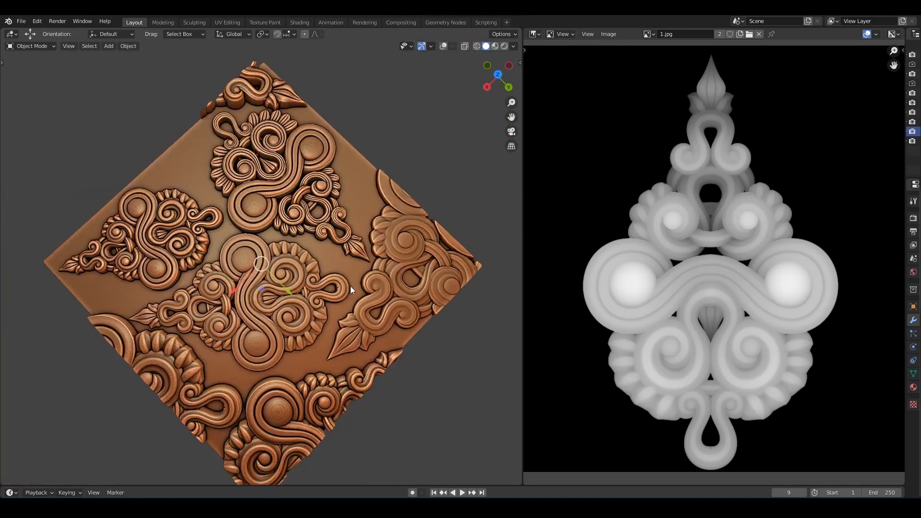
middle_click_drag(302, 276, 393, 245)
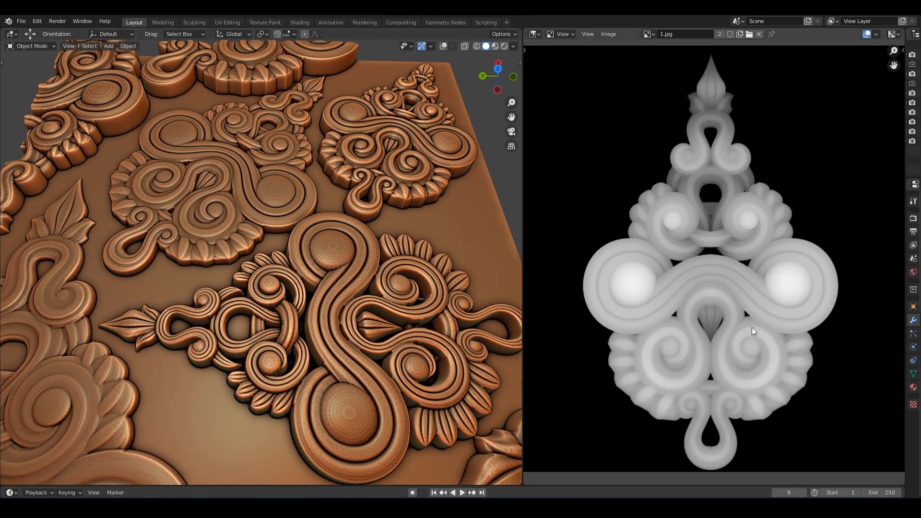
middle_click_drag(714, 228, 719, 229, "ctrl")
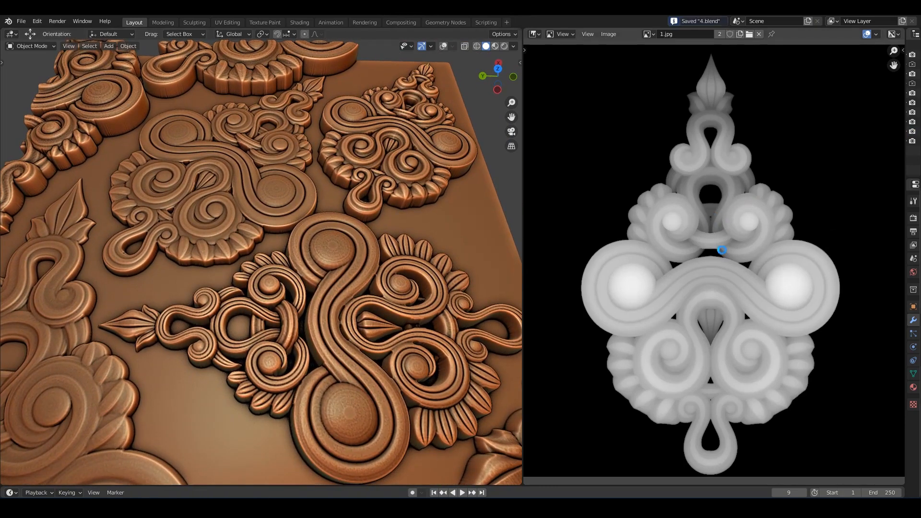
middle_click_drag(434, 209, 420, 197)
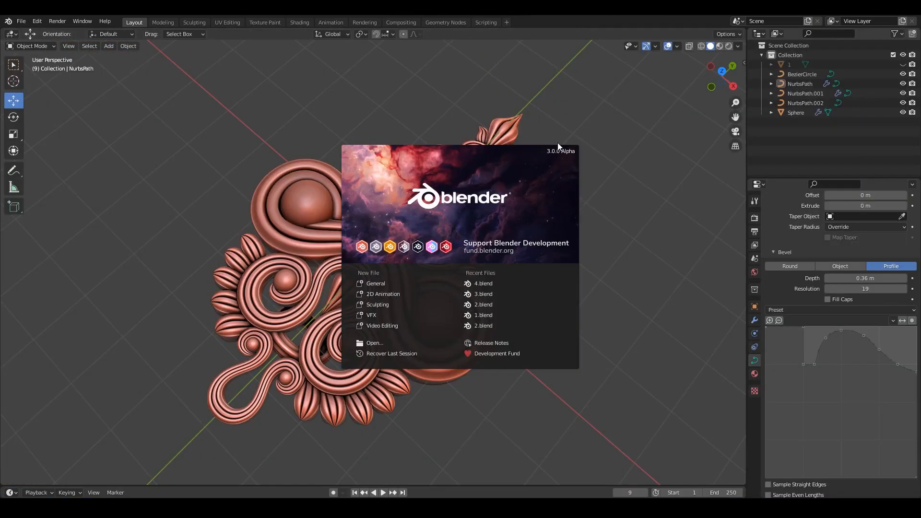
Dismiss the splash screen and save the ornament file
left_click(657, 247)
key("n")
left_click(704, 73)
left_click(589, 256)
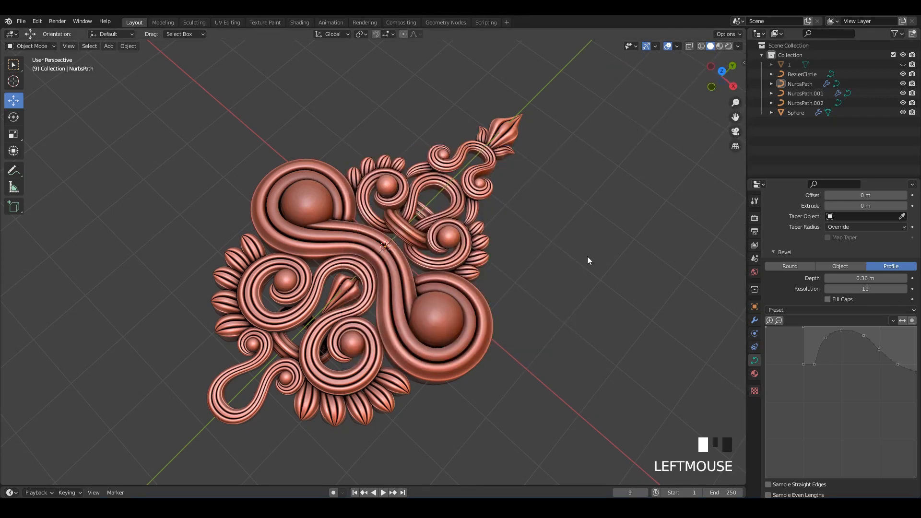
middle_click_drag(587, 256, 465, 215)
key("ctrl+s")
key("ctrl+s")
Hide the viewport overlays and gizmos, then save the file again
left_click(667, 46)
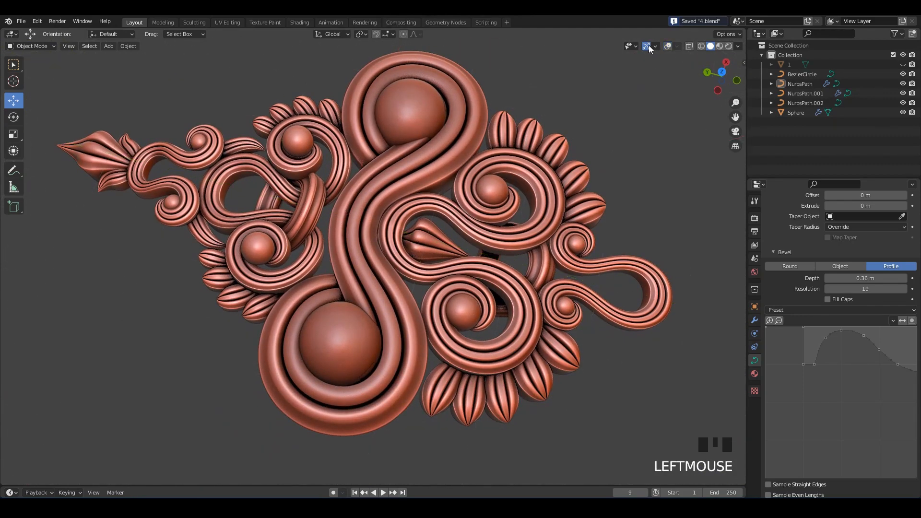
middle_click_drag(613, 69, 493, 116)
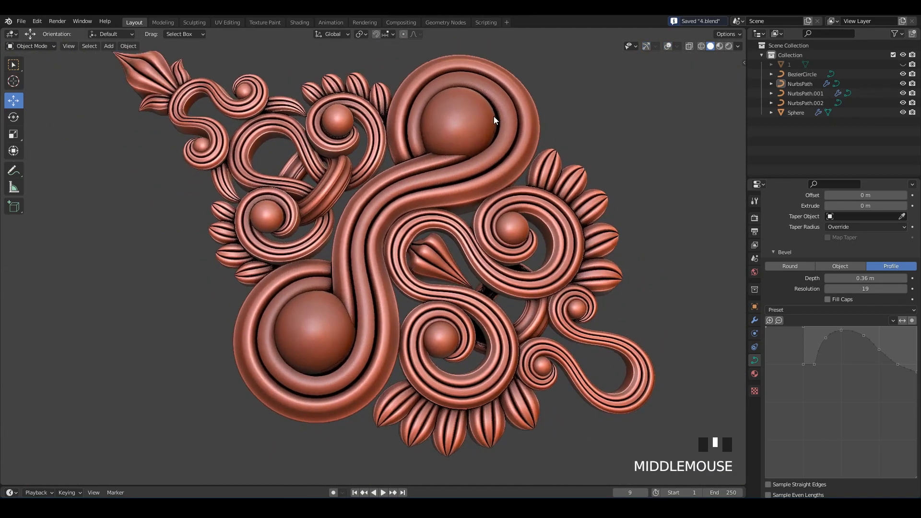
scroll(500, 186, "down", 2)
key("ctrl+s")
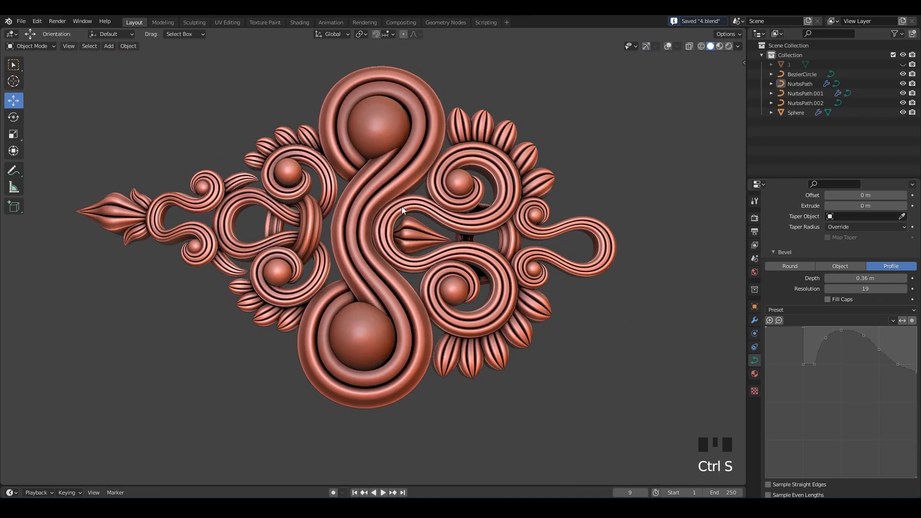
Switch to the Animation workspace and shrink the Dope Sheet to enlarge both 3D viewports
left_click(331, 22)
scroll(537, 194, "up", 2)
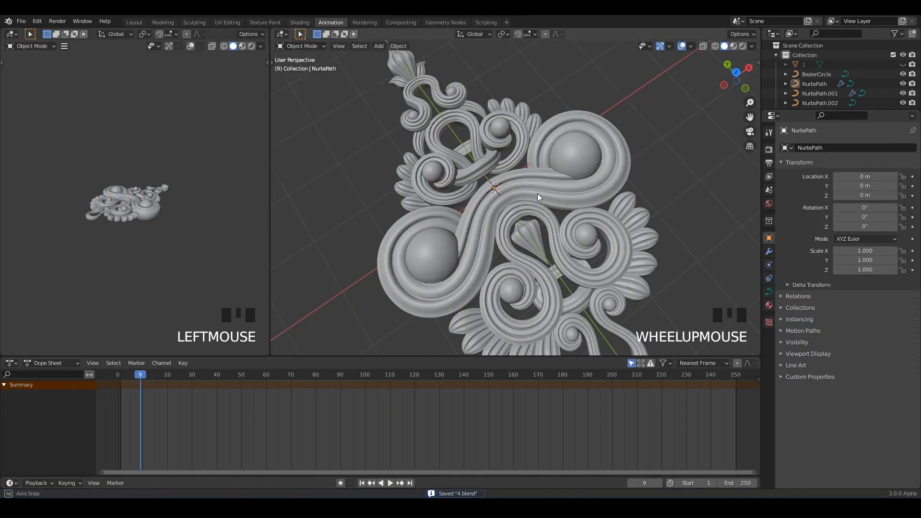
middle_click_drag(537, 193, 575, 355)
left_click_drag(578, 355, 584, 475)
middle_click_drag(250, 272, 202, 228)
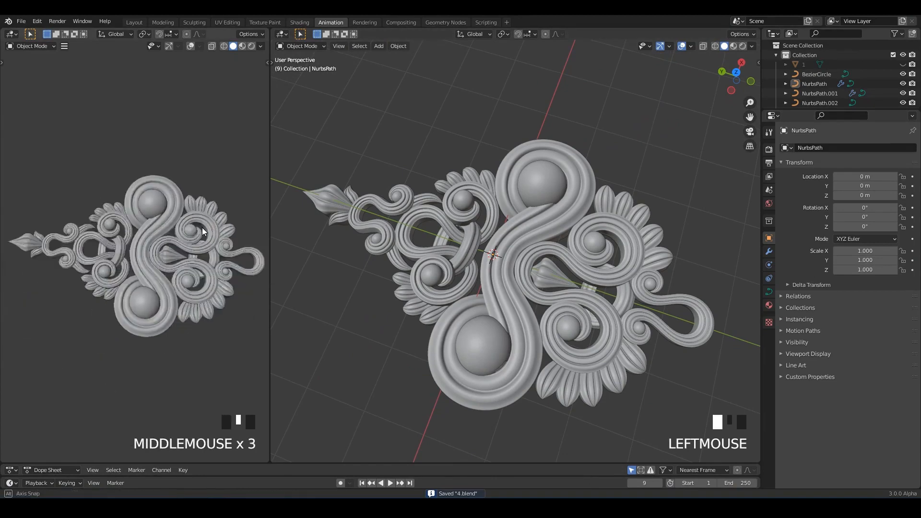
scroll(138, 222, "up", 2)
middle_click_drag(136, 222, 163, 225)
Apply a level 1 subdivision to the large S-shaped curve of the ornament
left_click(518, 314)
middle_click_drag(518, 313, 537, 277)
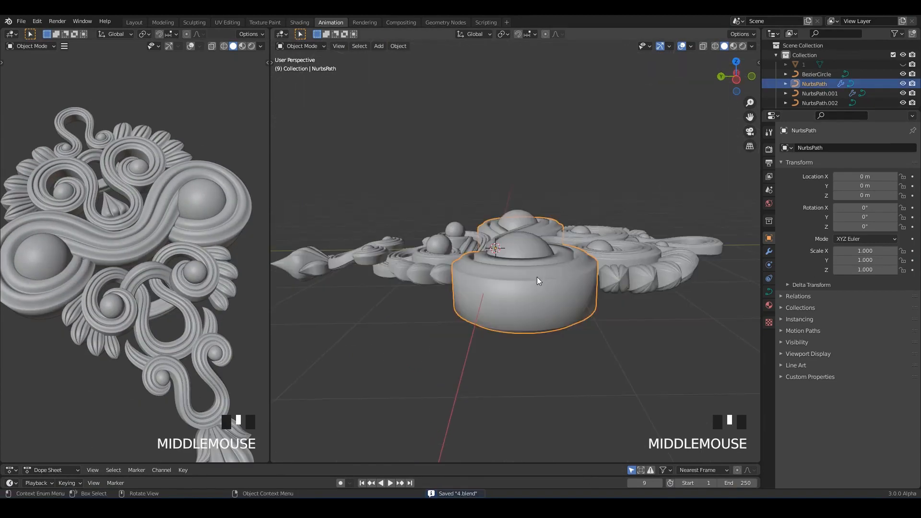
key("ctrl+1")
Align the smaller viewport to show the ornament from above in Material Preview shading, and save the file
scroll(589, 318, "down", 2)
middle_click_drag(111, 224, 185, 262, "alt")
scroll(183, 258, "down", 3)
scroll(173, 251, "up", 2)
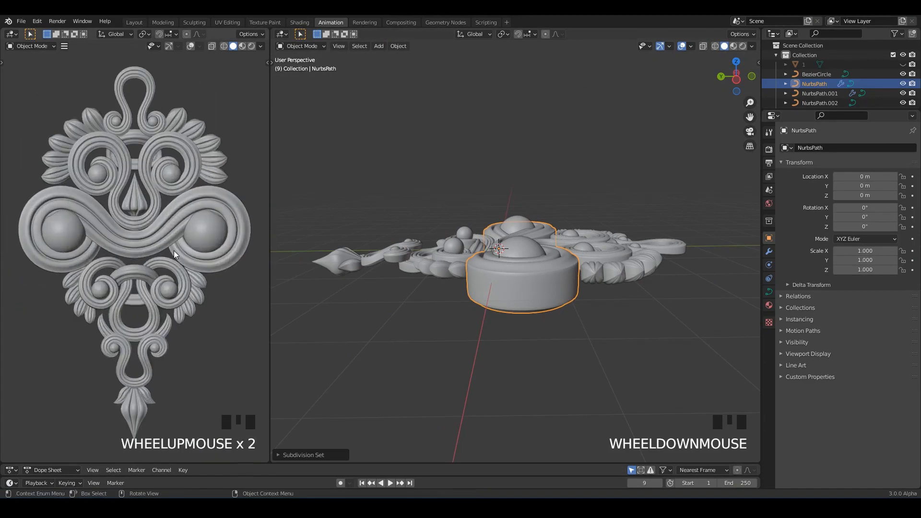
left_click(243, 46)
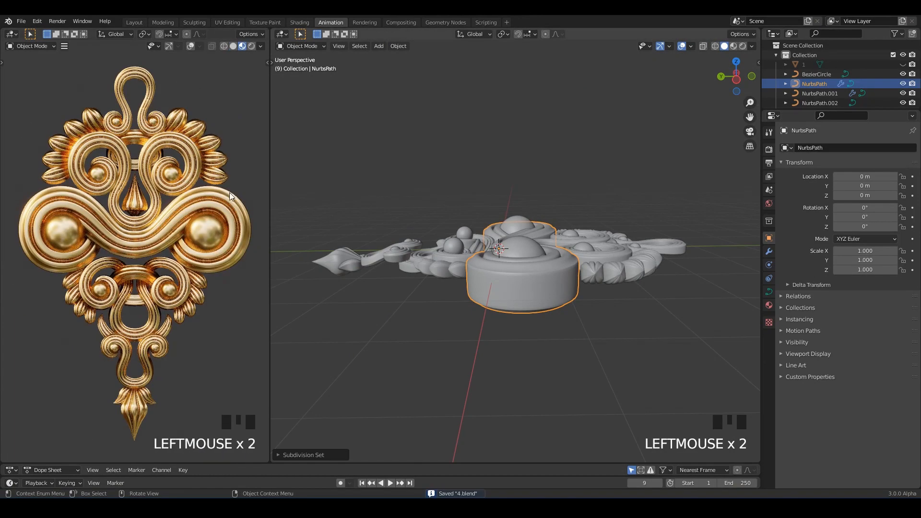
key("ctrl+s")
mouse_move(485, 256)
middle_mouse_down()
mouse_move(546, 282)
mouse_move(630, 284)
mouse_move(556, 240)
mouse_move(605, 262)
middle_mouse_up()
key("ctrl+s")
scroll(605, 262, "up", 2, "shift")
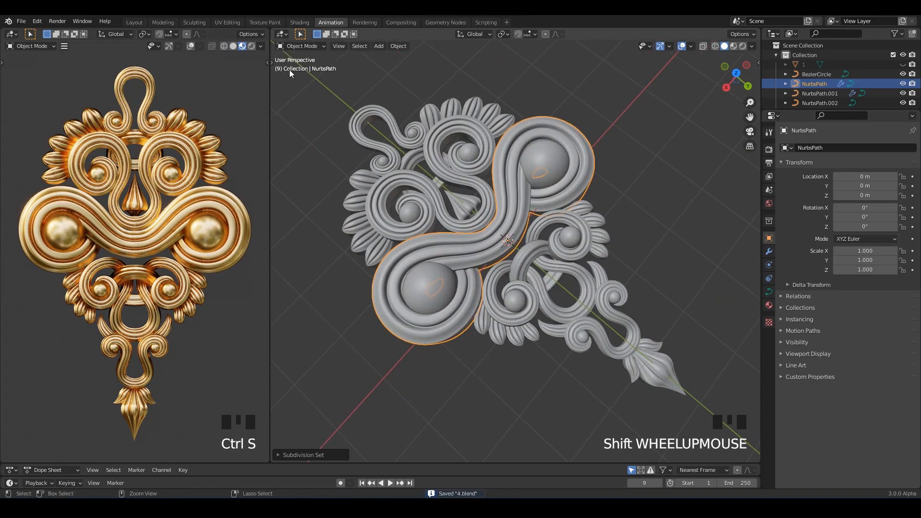
Turn the larger viewport into a Shader Editor and replace the large curve's gold material with a new material
left_click(282, 34)
left_click(304, 124)
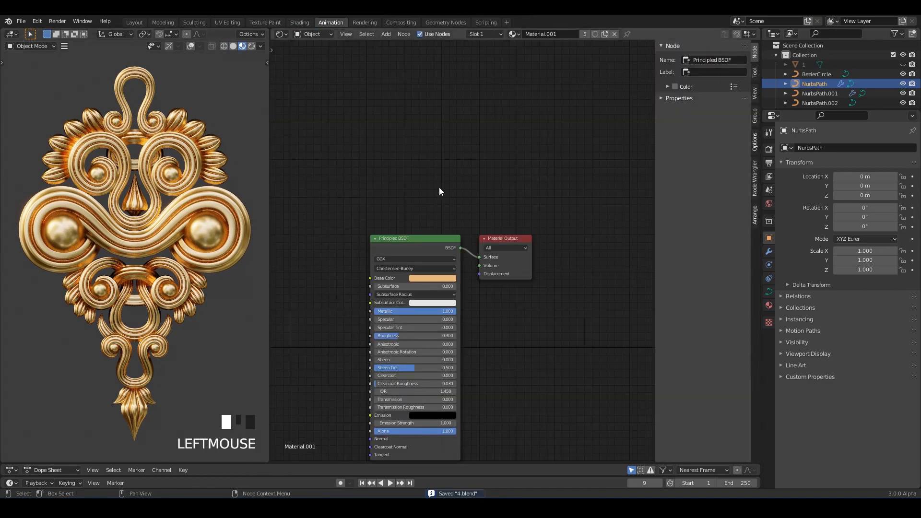
left_click(616, 34)
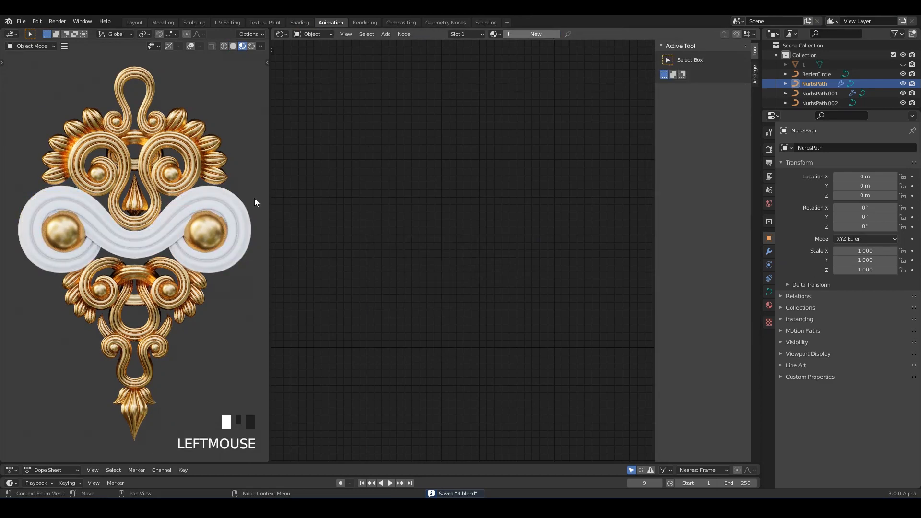
left_click(536, 34)
Link the large curve's new material to all ornament objects and save the file
key("a")
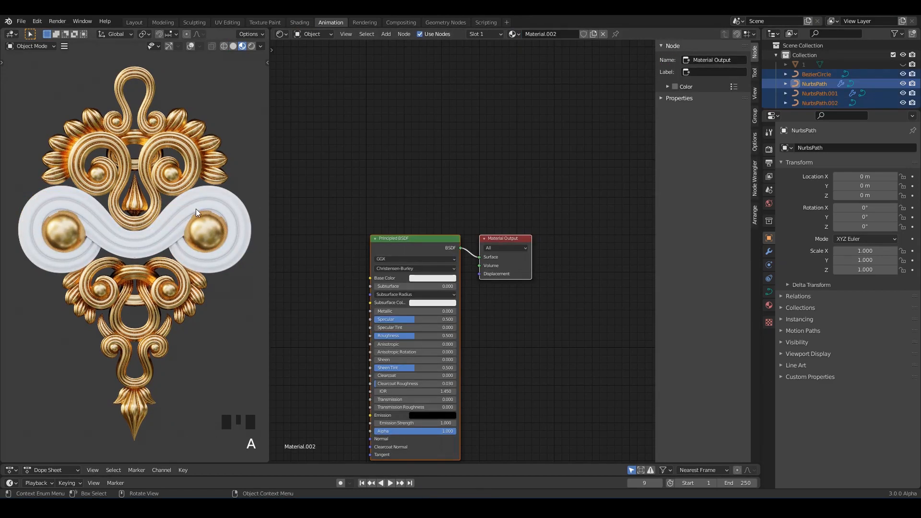
key("ctrl+l")
left_click(225, 208)
left_click(241, 194)
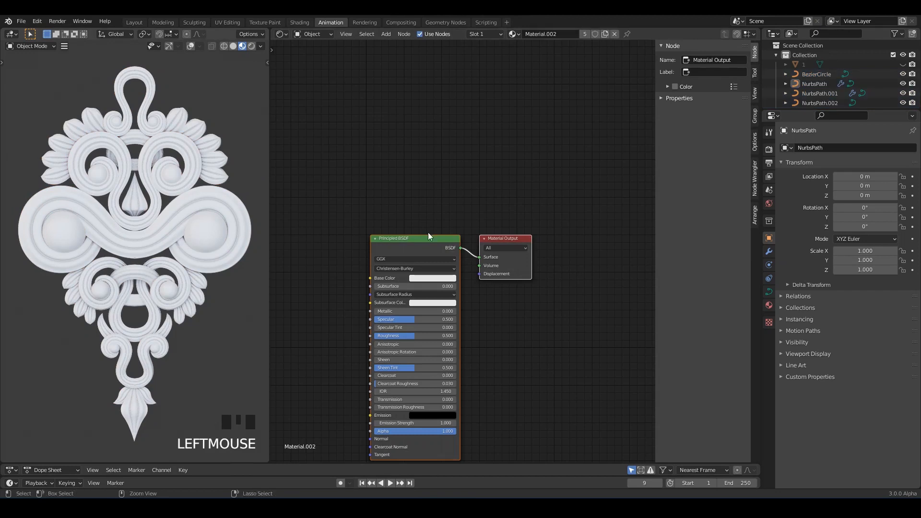
key("ctrl+s")
Hide the node sidebar and delete the Principled BSDF node from the new material
middle_click_drag(408, 283, 472, 174)
key("n")
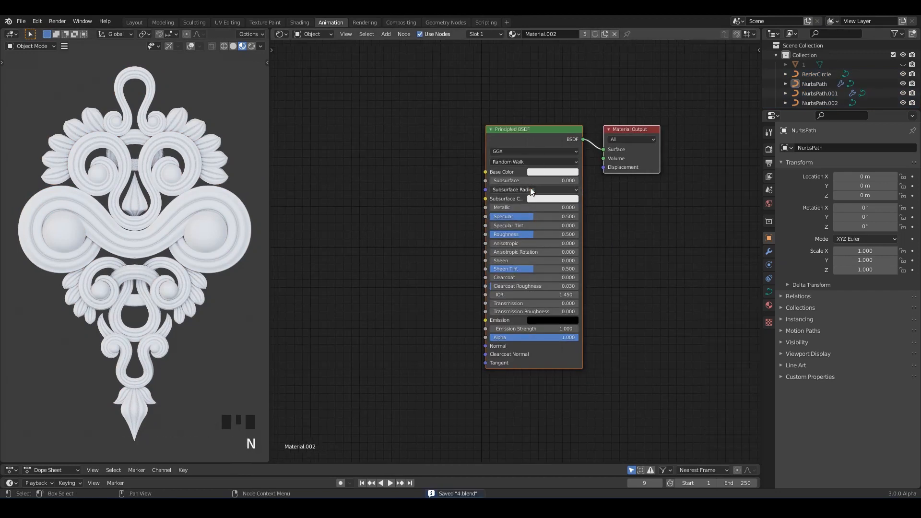
left_click(527, 142)
key("Delete")
scroll(514, 195, "up", 2)
middle_click_drag(513, 194, 495, 170)
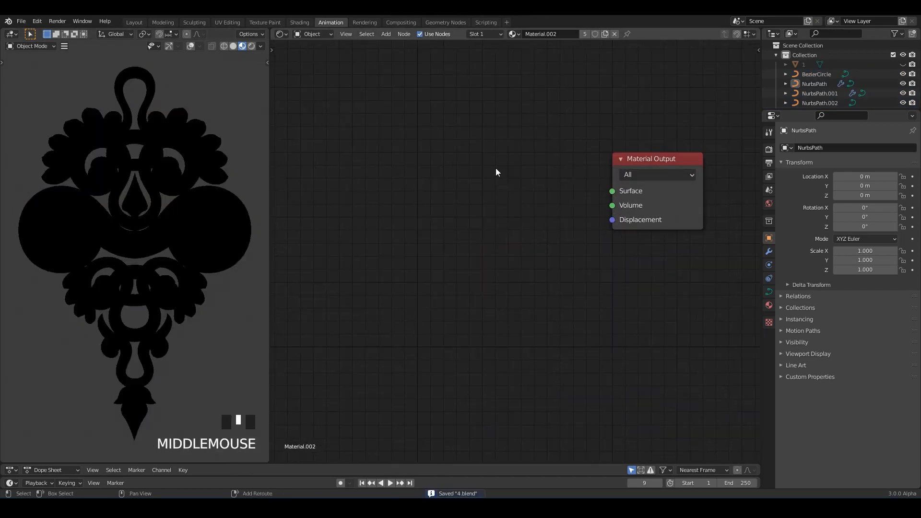
Add a Gradient Texture node and connect its Color output to the Material Output's Surface input
key("shift+a")
left_click(497, 170)
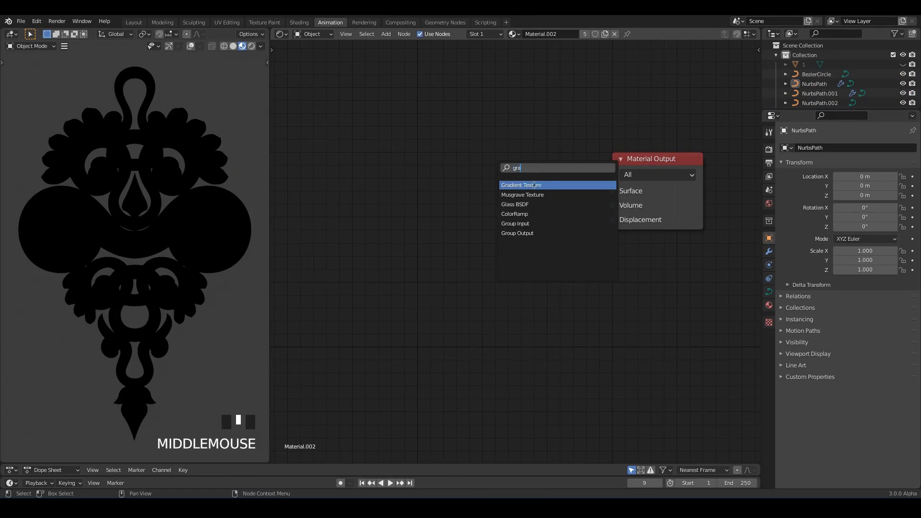
type("gra")
left_click(534, 185)
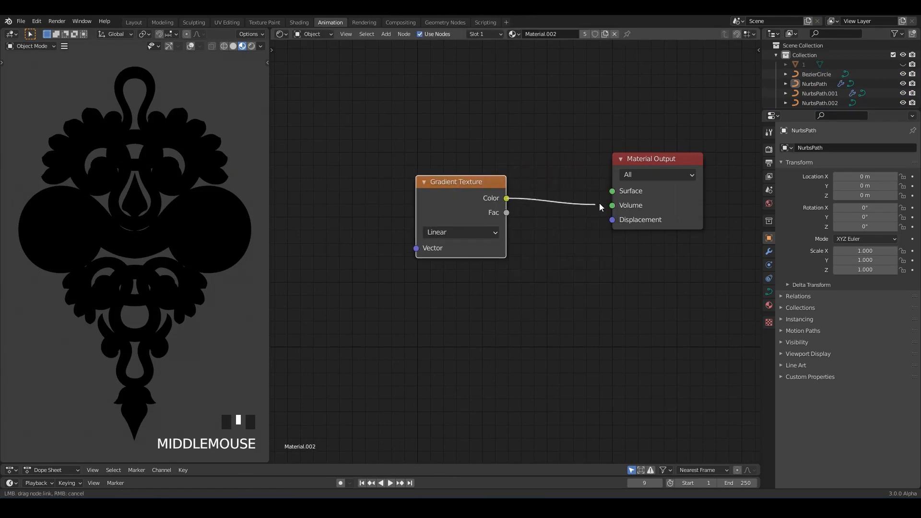
left_click_drag(600, 198, 612, 191)
Add Mapping and Texture Coordinate nodes to the Gradient Texture and connect the Object output to the Mapping's Vector input
left_click_drag(452, 196, 459, 210)
key("ctrl+t")
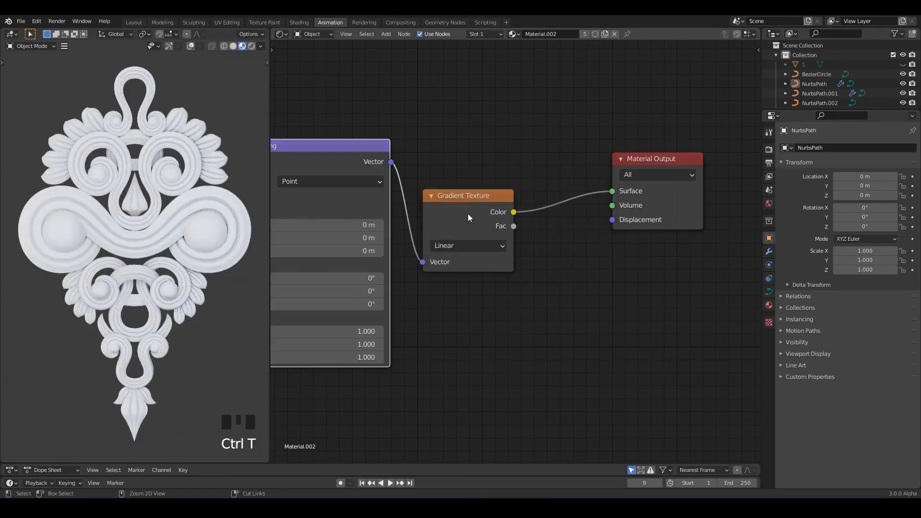
scroll(483, 239, "down", 5)
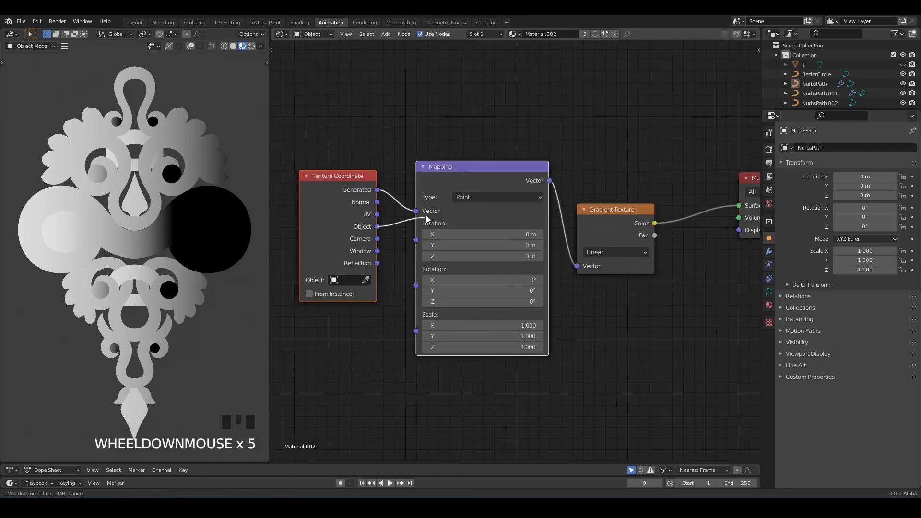
left_click_drag(426, 219, 417, 212)
Move the Texture Coordinate, Mapping and Gradient Texture nodes together closer to the Material Output
scroll(566, 270, "down", 3)
middle_click_drag(694, 271, 613, 279)
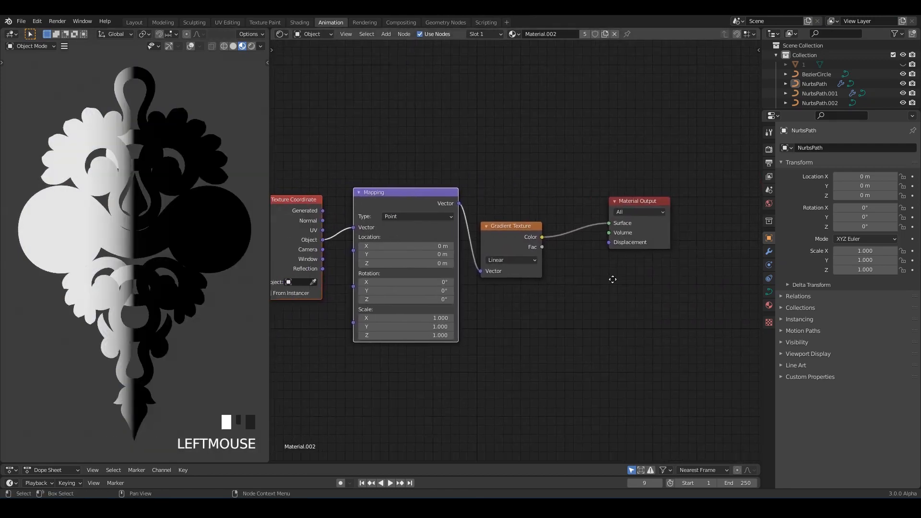
scroll(613, 280, "up", 1)
left_click_drag(342, 142, 576, 260)
left_click_drag(578, 237, 637, 233)
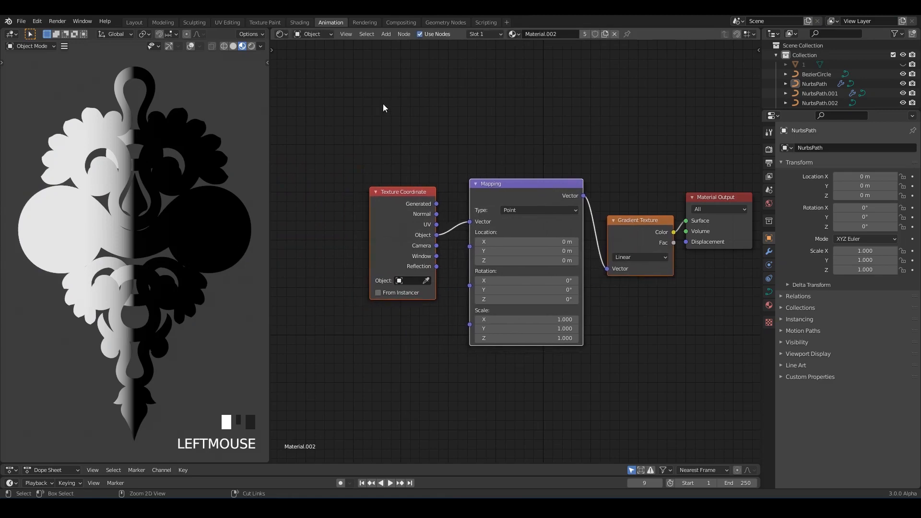
Turn the Shader Editor back into a 3D Viewport and add a Plain Axes empty at the world origin
left_click(283, 34)
left_click(341, 61)
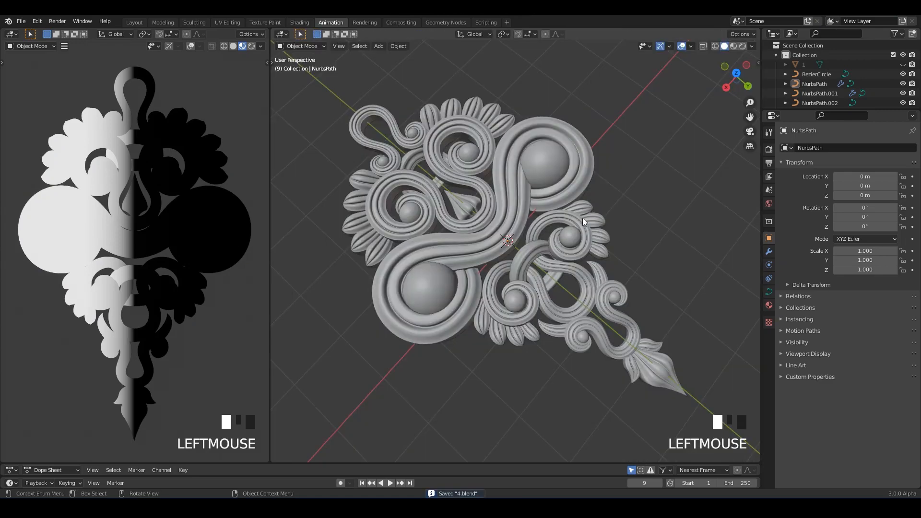
scroll(463, 188, "down", 2)
scroll(463, 188, "down", 2)
key("shift+a")
mouse_move(382, 297)
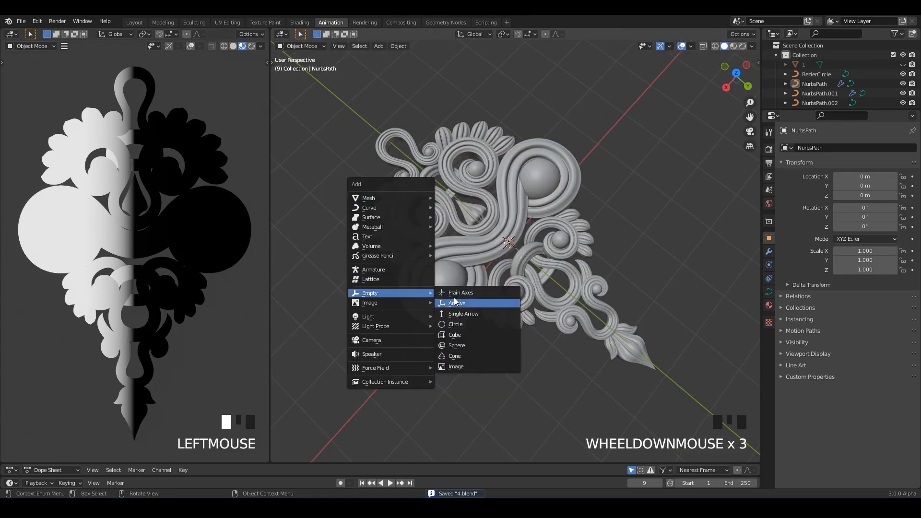
left_click(459, 295)
middle_click_drag(546, 224, 501, 210)
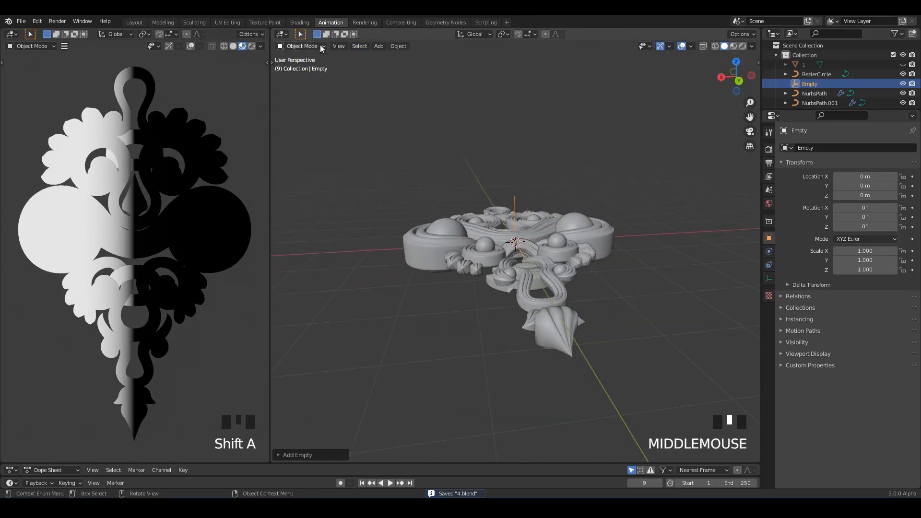
Turn the 3D Viewport into a Shader Editor and set the Empty as the Texture Coordinate node's object in the ornament's material
left_click(279, 35)
left_click(300, 124)
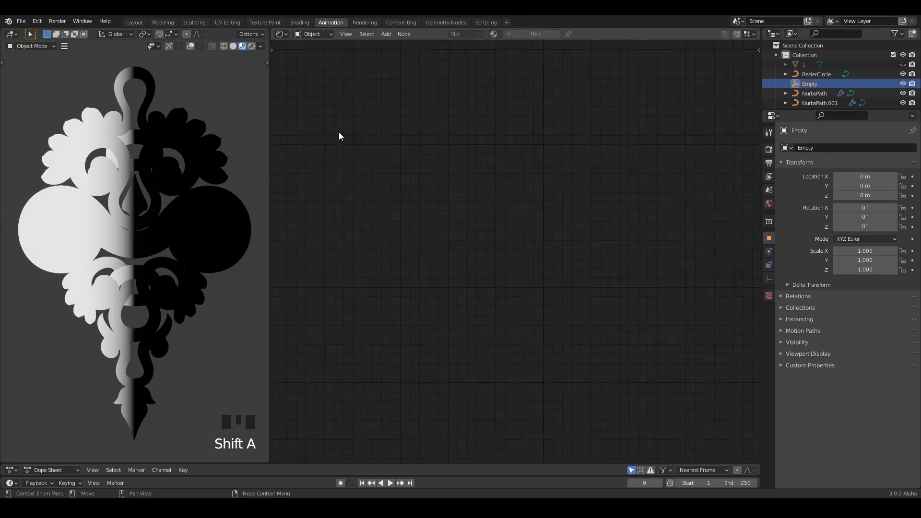
left_click(168, 234)
scroll(409, 277, "up", 2)
middle_click_drag(408, 278, 576, 261)
scroll(566, 261, "up", 6)
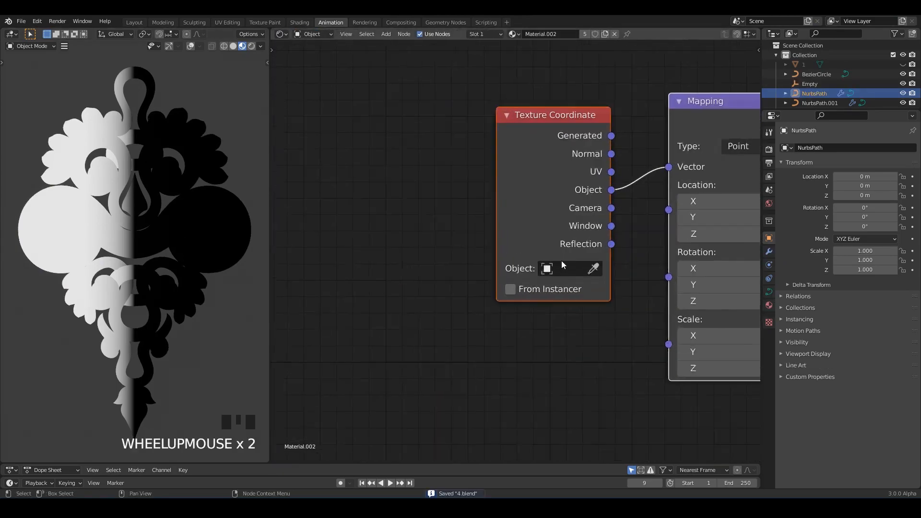
left_click(563, 269)
left_click(562, 331)
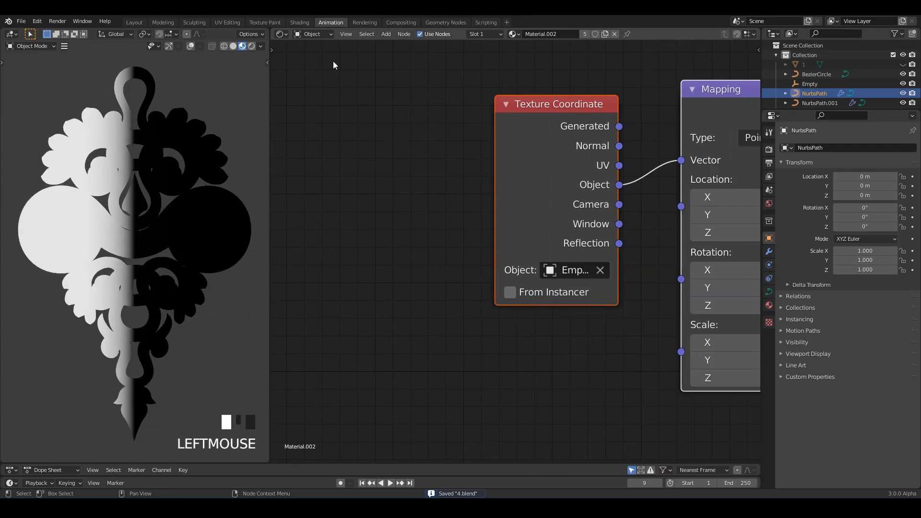
Turn the Shader Editor back into a 3D Viewport and, in the back view, scale the empty up to about 2.77
left_click(281, 33)
left_click(301, 61)
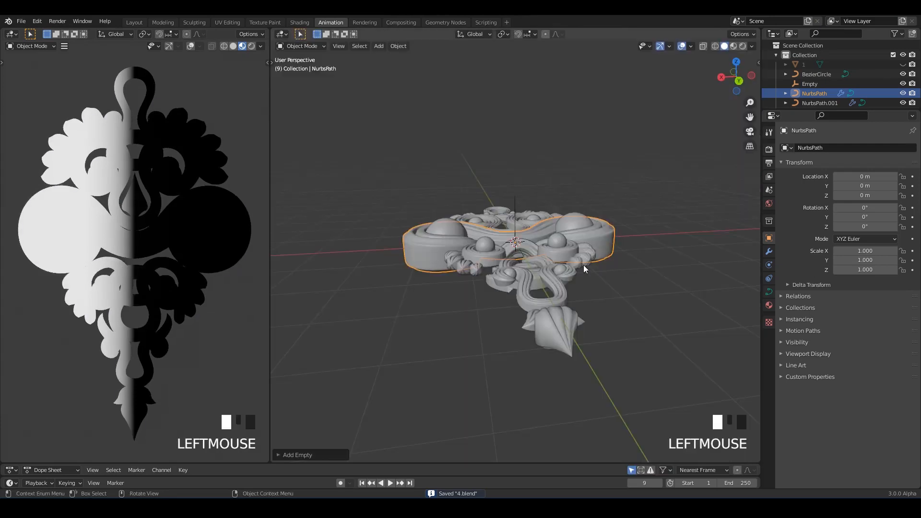
left_click(517, 206)
middle_click_drag(583, 229, 569, 236, "alt")
scroll(575, 255, "up", 3)
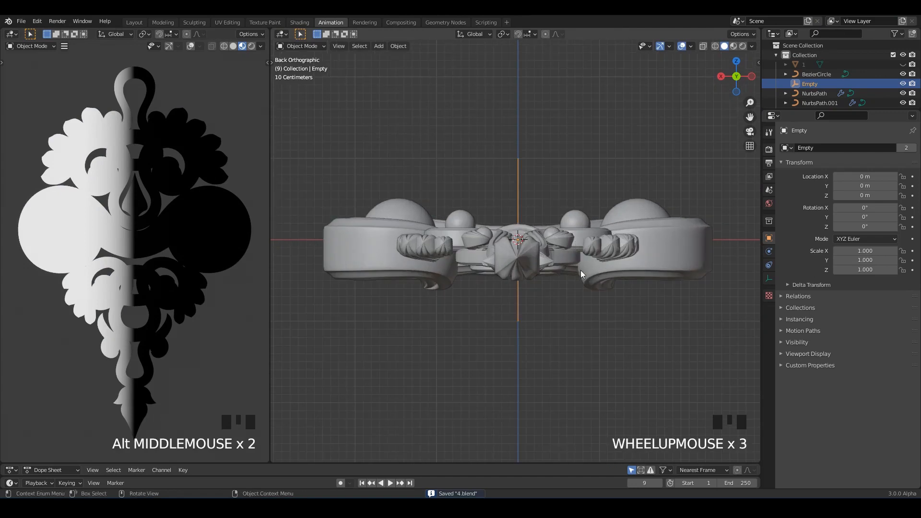
key("s")
left_click(707, 263)
Rotate the empty to -90° about the Y axis in the back view and save the file
key("r")
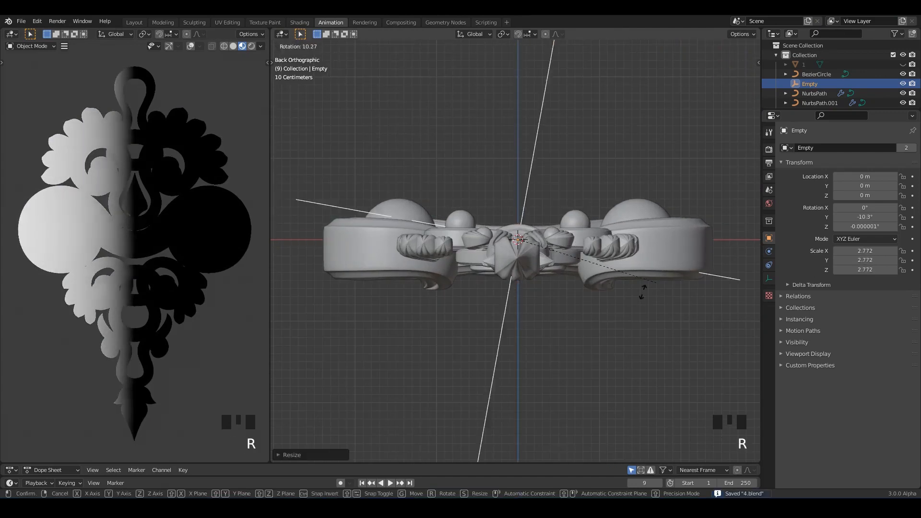
left_click(523, 321)
key("ctrl+s")
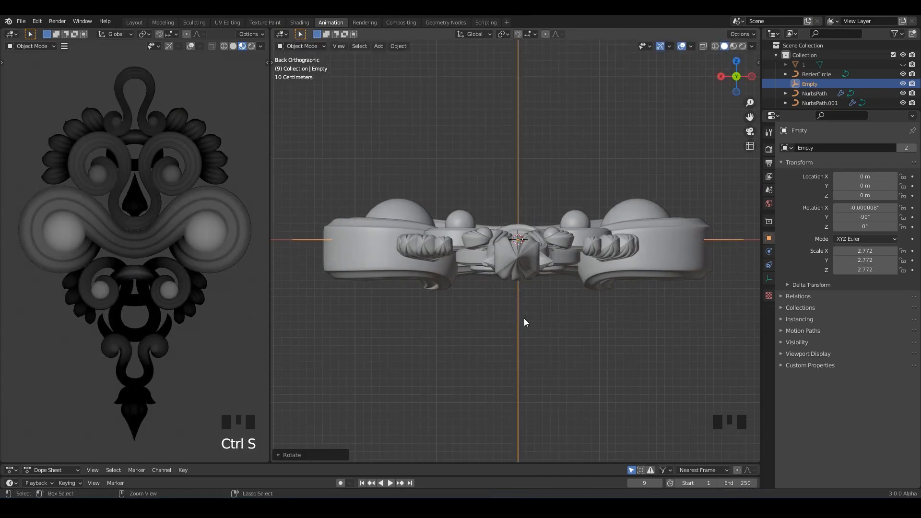
Lower the empty along Z with the Move tool to about -0.553 m, at the underside of the ornament
key("t")
left_click(287, 98)
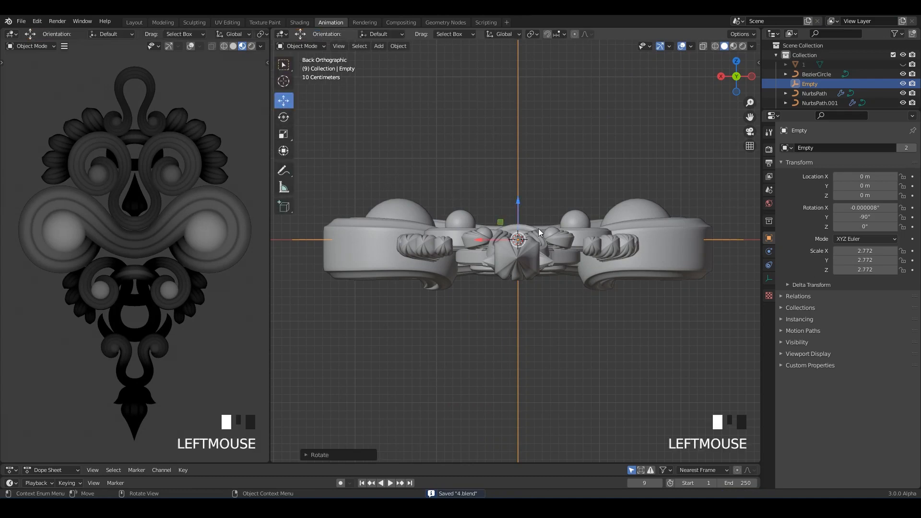
key("t")
left_click_drag(518, 201, 520, 246)
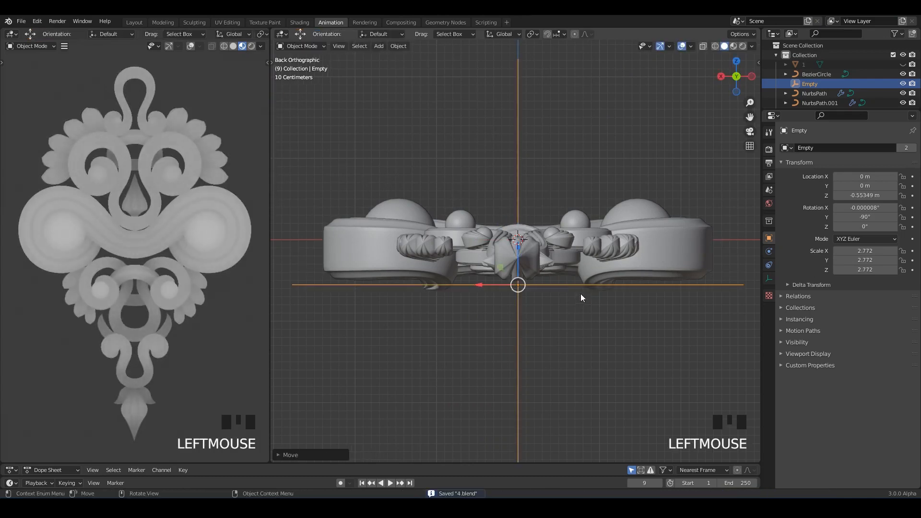
Scale the empty down slightly along the global Z axis and save the file
middle_click_drag(670, 371, 646, 361, "shift")
key("s")
key("z")
left_click(603, 337)
middle_click_drag(522, 313, 527, 278)
key("ctrl+s")
Nudge the empty down along Z to about -0.56 m
mouse_move(489, 245)
left_mouse_down()
mouse_move(491, 225)
mouse_move(497, 243)
left_mouse_up()
scroll(497, 242, "down", 2)
middle_click_drag(497, 242, 557, 298)
key("s")
key("z")
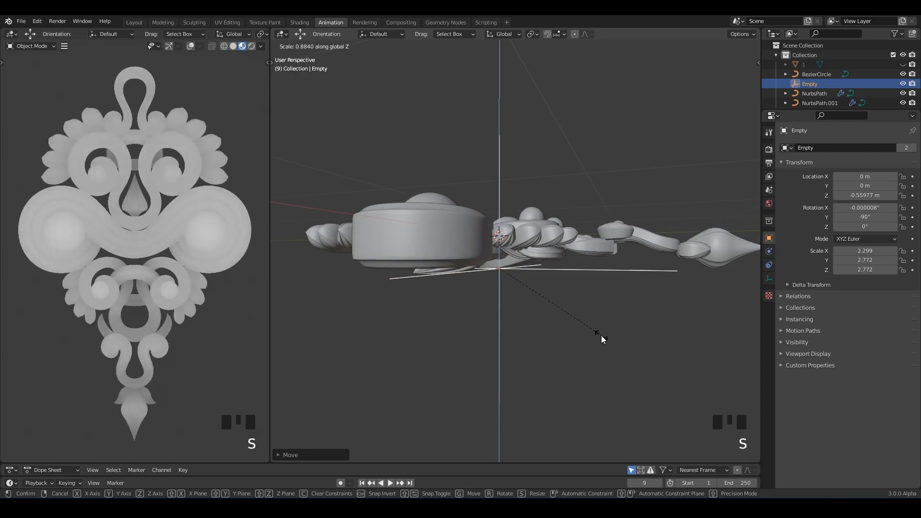
key("Escape")
Add a camera, align it to the top view of the ornament, and save the file
middle_click_drag(578, 332, 508, 218)
key("ctrl+s")
key("shift+a")
left_click(413, 252)
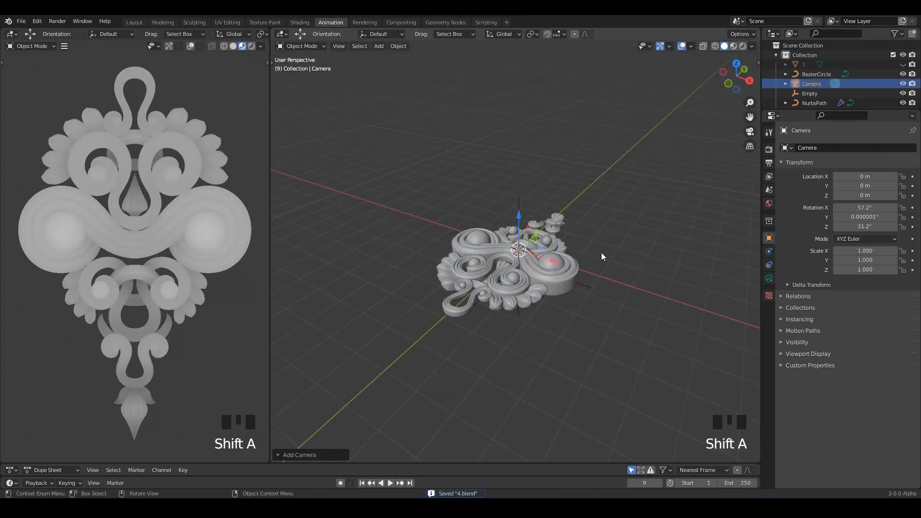
middle_click_drag(600, 252, 548, 250, "alt")
scroll(548, 255, "up", 1)
scroll(549, 255, "up", 2)
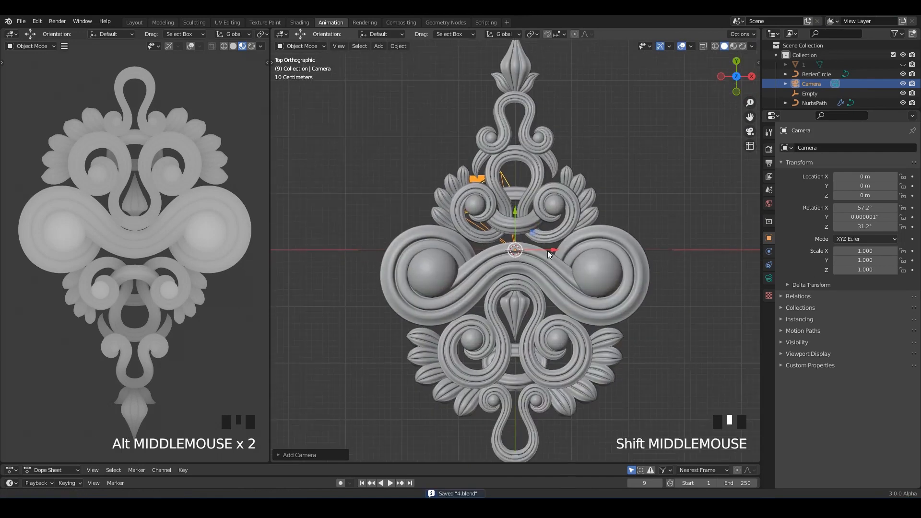
scroll(540, 246, "down", 1)
key("ctrl+alt+KP_0")
key("ctrl+s")
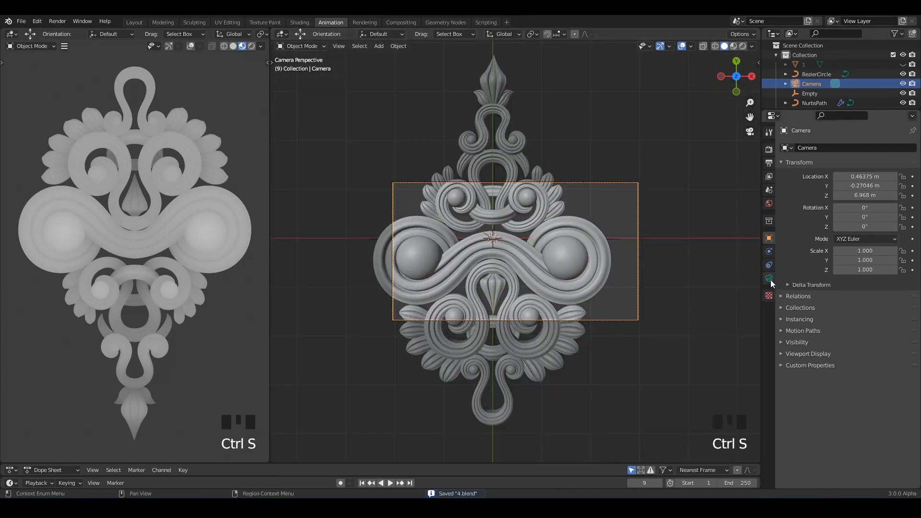
Set the camera's lens type to Orthographic
left_click(768, 278)
left_click(849, 198)
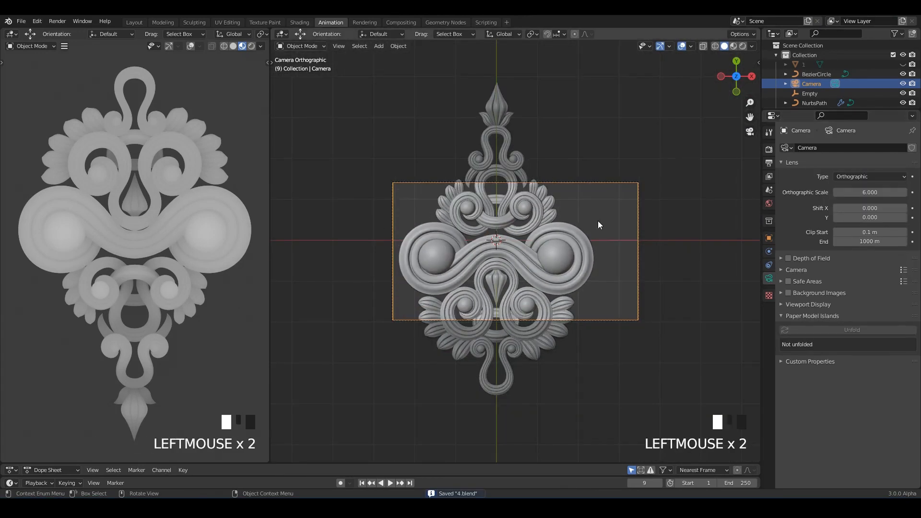
scroll(608, 226, "up", 2)
Show the height-map preview viewport through the camera and save the file
left_click(204, 219)
key("KP_0")
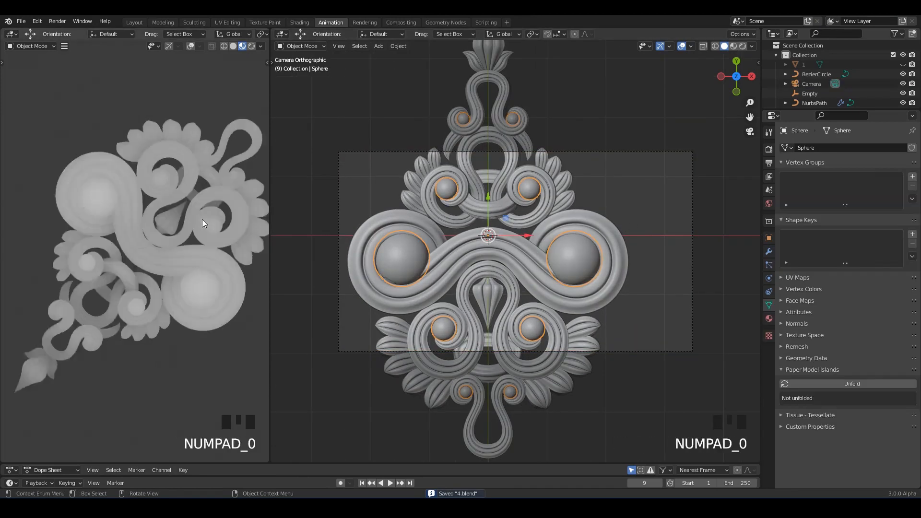
scroll(202, 220, "down", 5)
scroll(202, 220, "up", 4)
key("ctrl+s")
Set the output resolution to 4000 × 4000 px
left_click(769, 163)
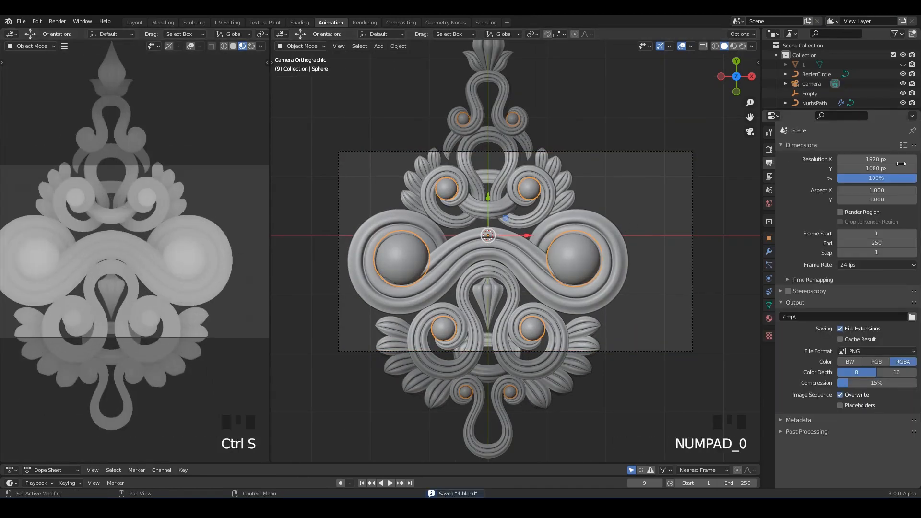
left_click(870, 169)
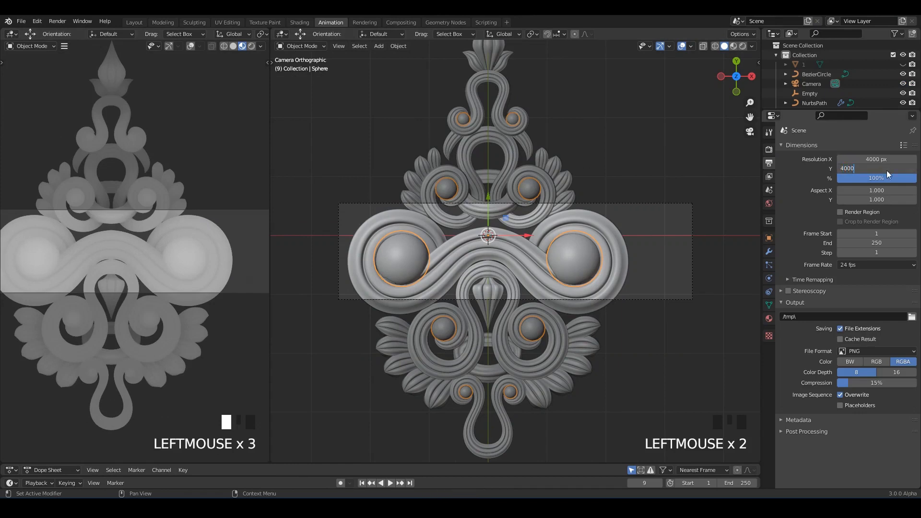
key("Return")
scroll(144, 248, "down", 2)
scroll(175, 236, "up", 1)
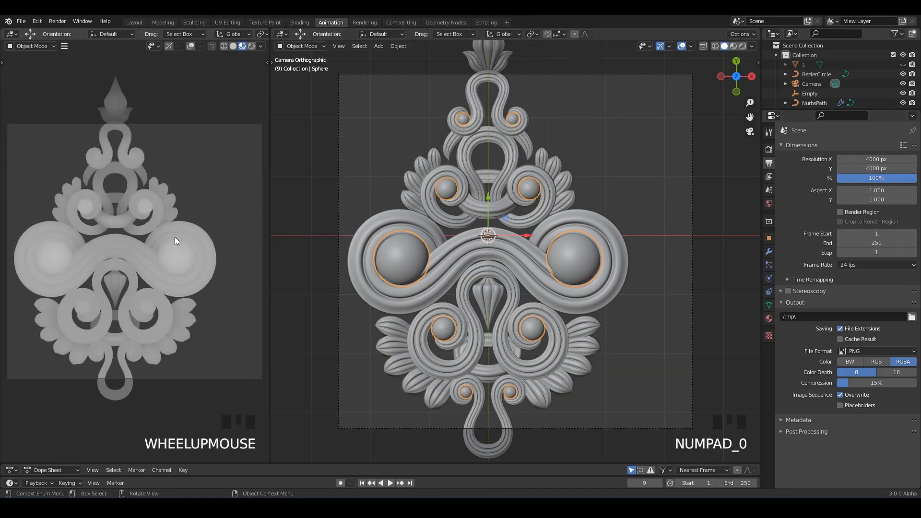
Enable the view locks To 3D Cursor and Camera to View in the height-map preview viewport
middle_click_drag(182, 232, 168, 229, "ctrl")
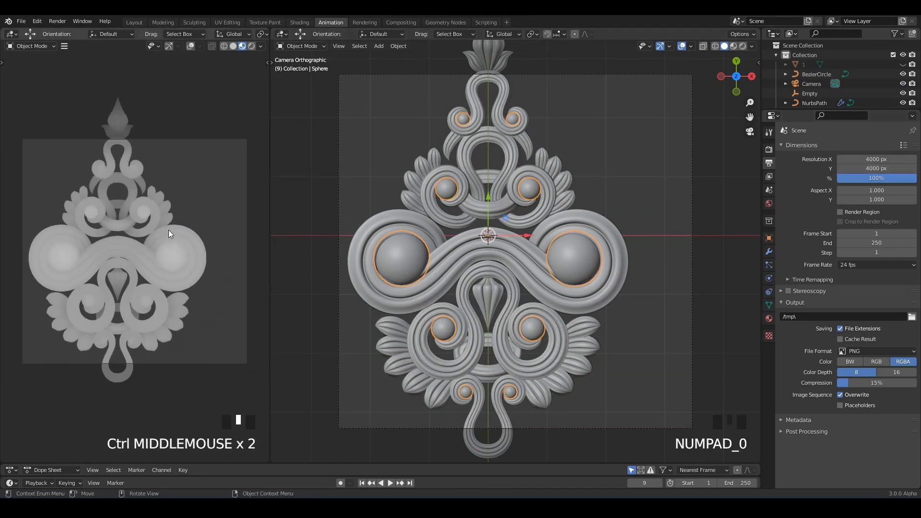
key("n")
left_click(264, 105)
left_click(263, 104)
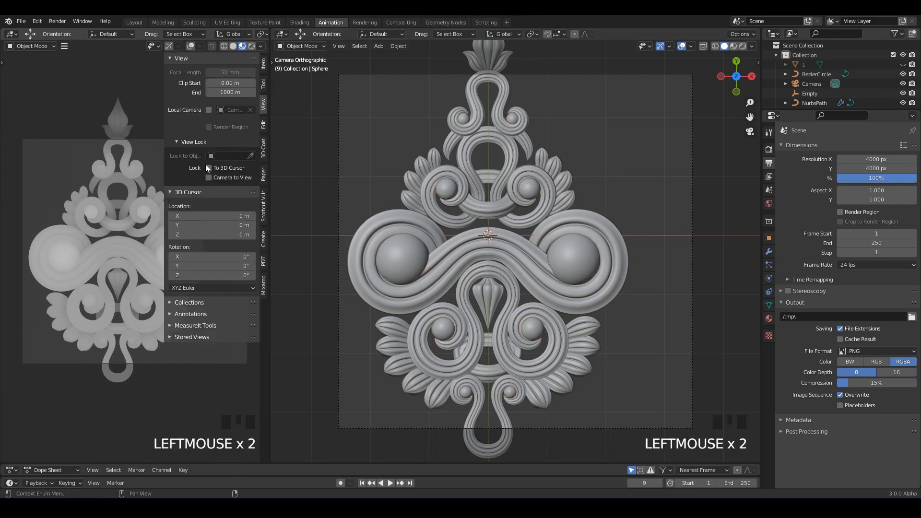
key("n")
scroll(107, 229, "down", 2)
scroll(113, 226, "up", 3)
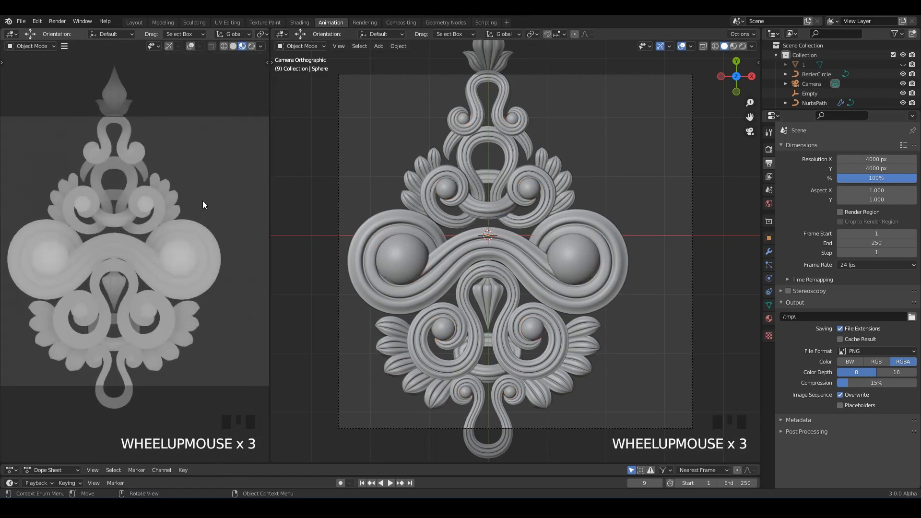
key("n")
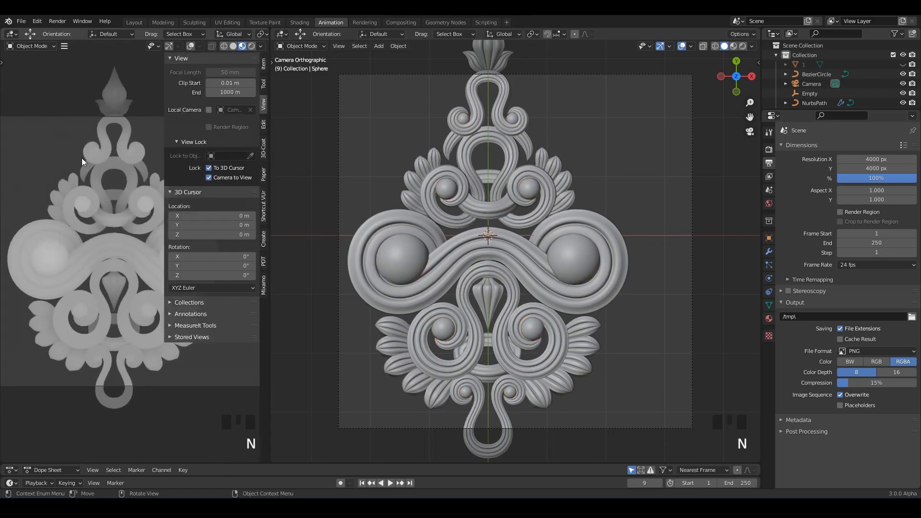
left_click(93, 163)
scroll(103, 168, "down", 1)
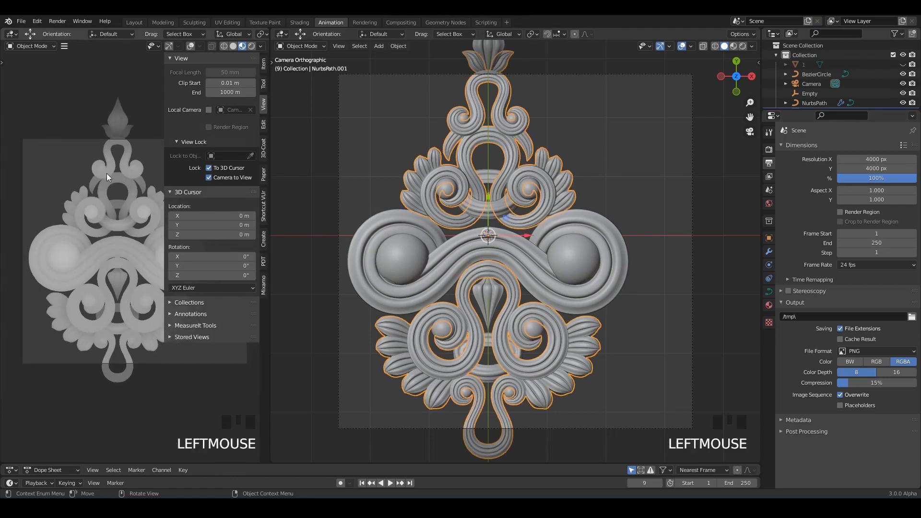
scroll(107, 174, "up", 1)
Select the camera and turn on the To 3D Cursor and Camera to View locks in the solid-shaded viewport
left_click(653, 219)
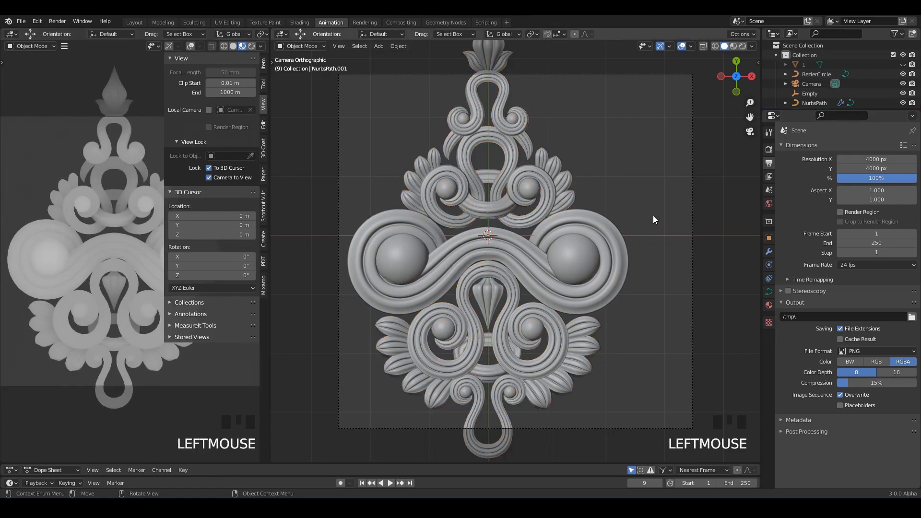
key("n")
left_click(753, 134)
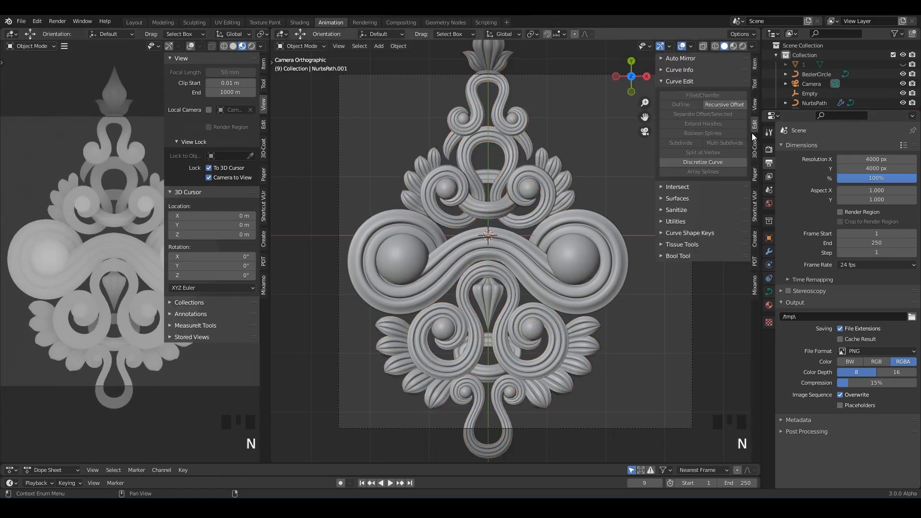
left_click(755, 101)
key("n")
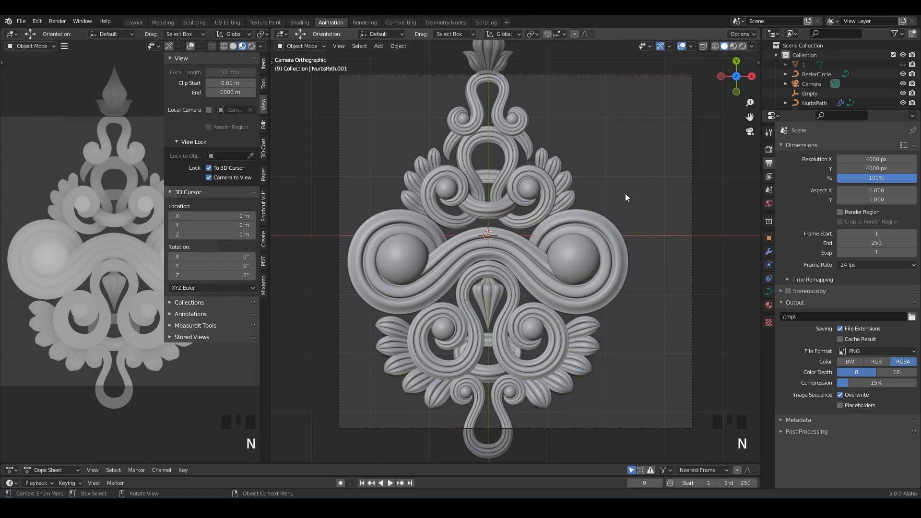
scroll(594, 211, "down", 2)
scroll(600, 215, "up", 3)
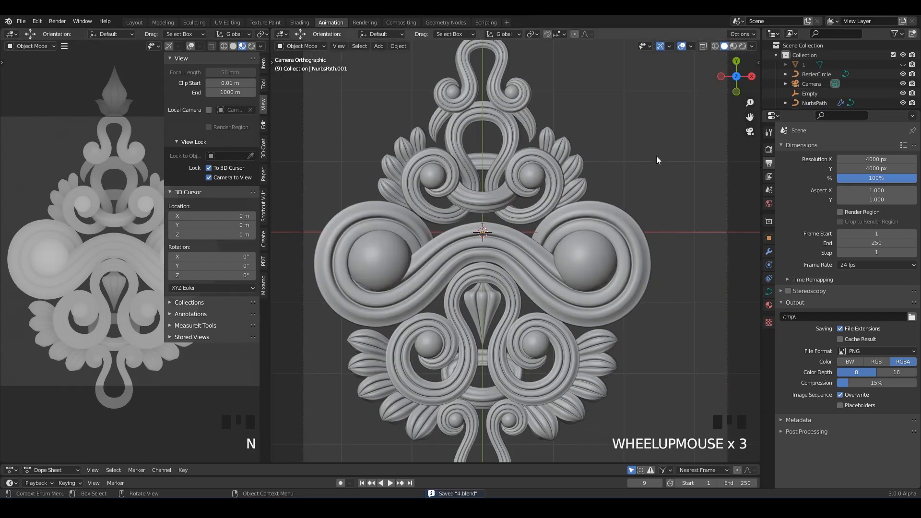
double_click(812, 85)
scroll(603, 179, "down", 2)
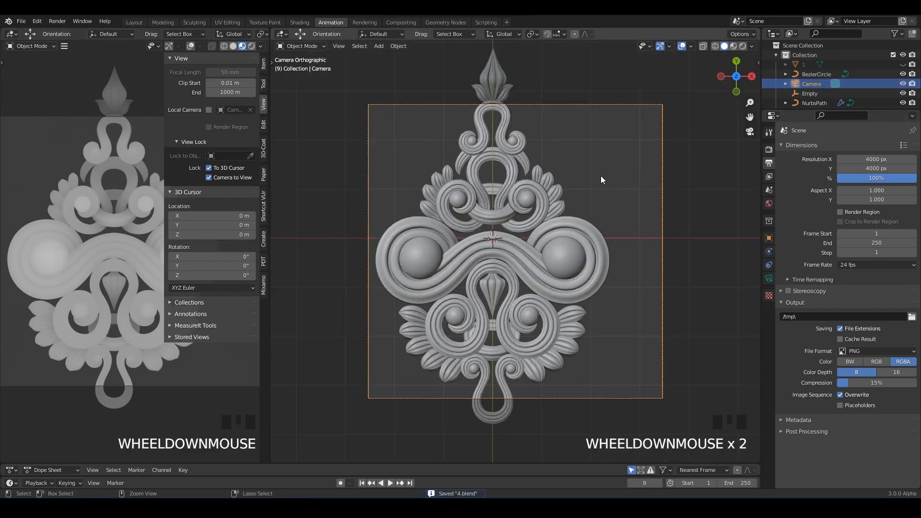
key("n")
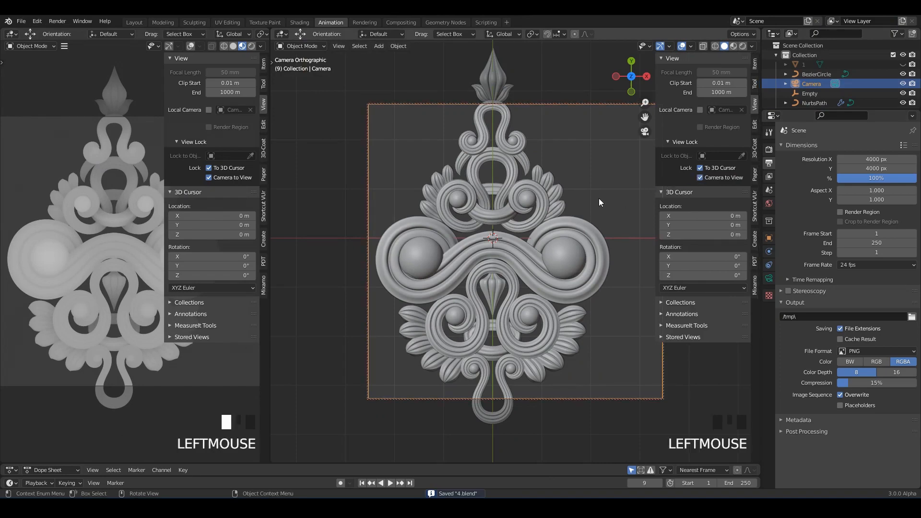
key("n")
scroll(602, 204, "down", 2)
scroll(605, 205, "up", 3)
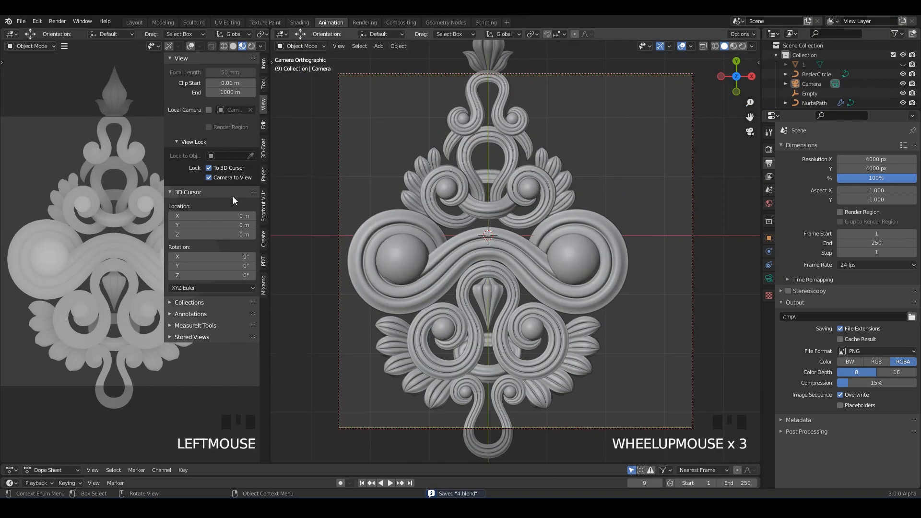
Hide the sidebar of the height-map preview viewport and save the file
left_click(115, 190)
key("n")
scroll(588, 195, "down", 3)
key("ctrl+s")
Move the camera down along Z by about 2.85 m towards the ornament in the front view
left_click(593, 195)
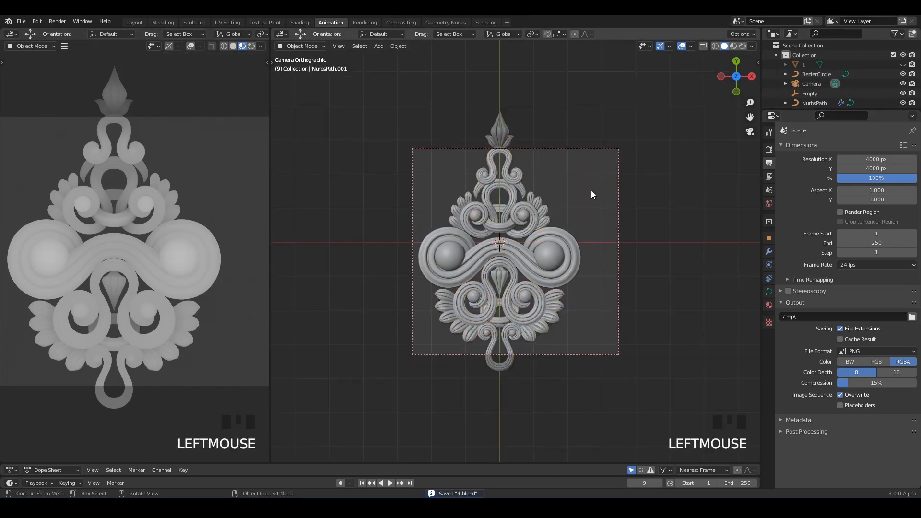
scroll(487, 216, "down", 1)
middle_click_drag(487, 216, 596, 212, "alt")
scroll(515, 242, "down", 3)
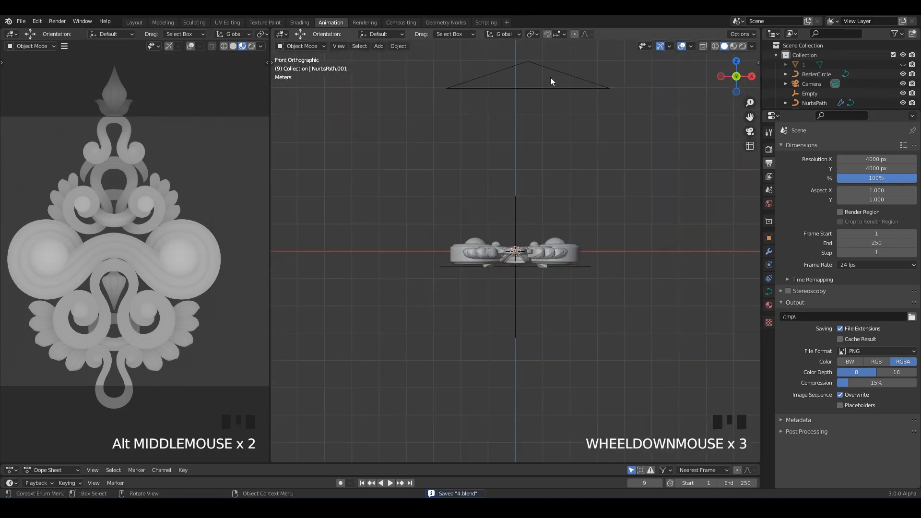
double_click(528, 62)
middle_click_drag(528, 59, 539, 119, "shift")
left_click_drag(539, 119, 540, 113)
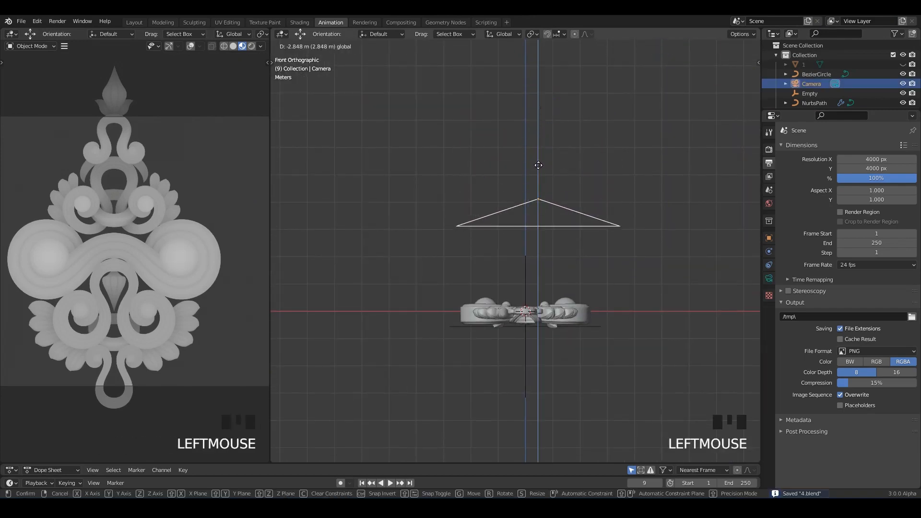
left_click_drag(538, 165, 538, 165)
Save the file and, in the top view, move the camera along X to centre the ornament horizontally in the frame
middle_click_drag(529, 226, 547, 288, "alt")
key("ctrl+s")
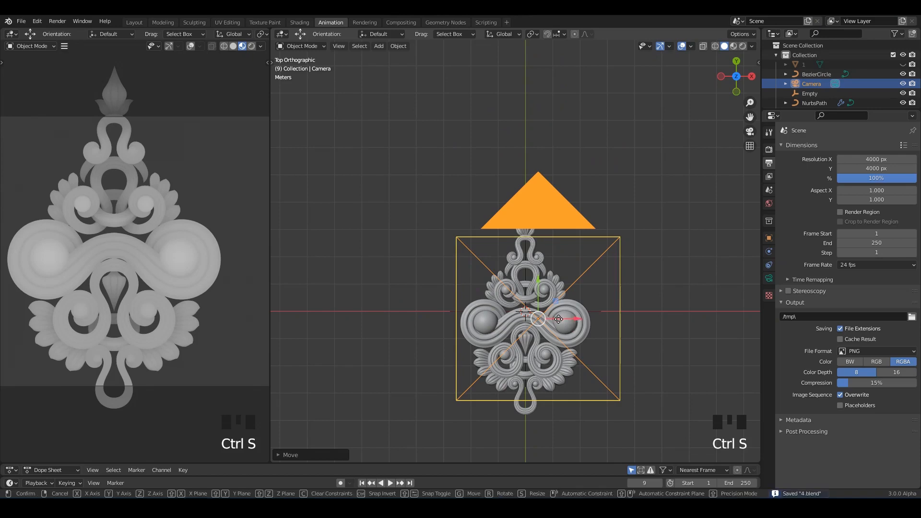
left_click(558, 319)
scroll(542, 307, "down", 3)
middle_click_drag(542, 307, 551, 288)
scroll(532, 286, "up", 2)
scroll(151, 268, "down", 1)
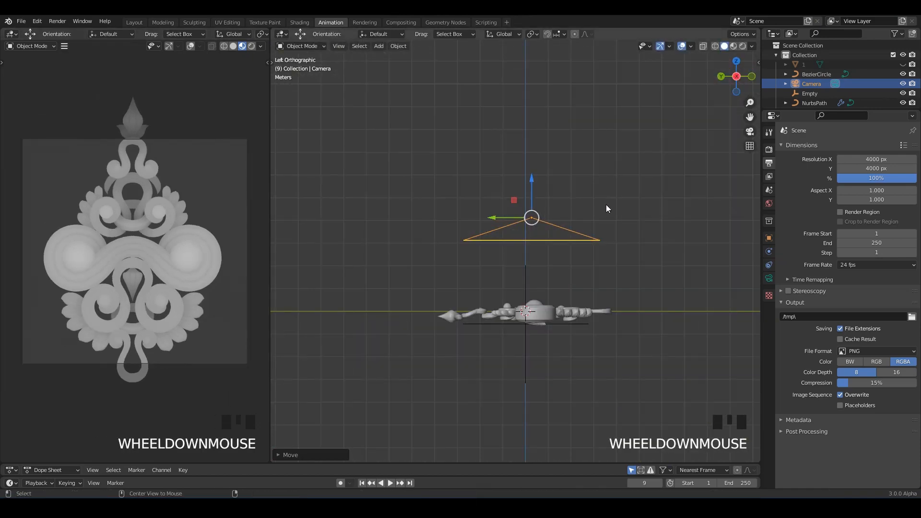
In the top view, set the camera's orthographic scale to 7.970, move it up along Y to frame the whole ornament, and save
middle_click_drag(608, 208, 563, 212, "alt")
middle_click_drag(564, 212, 565, 259, "alt")
key("ctrl+s")
scroll(565, 261, "up", 3)
middle_click_drag(571, 343, 563, 253, "shift")
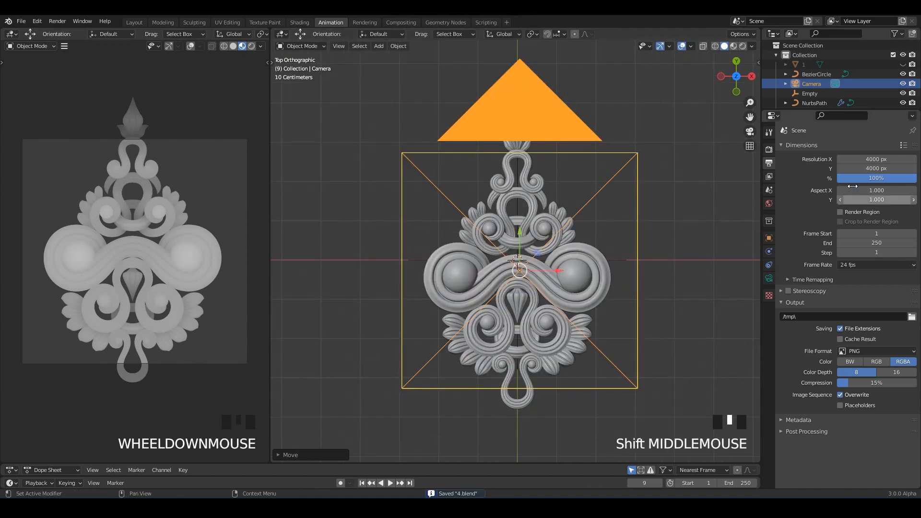
left_click(769, 278)
left_click_drag(870, 191, 911, 192)
left_click_drag(519, 241, 519, 228)
left_click_drag(872, 192, 854, 192)
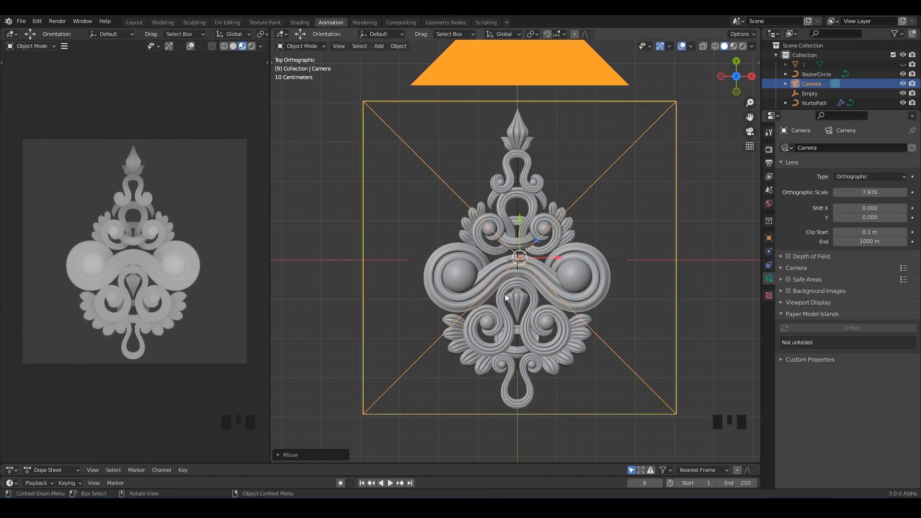
key("ctrl+s")
Examine the ornament's relief from several angles and check the render's output resolution and format, keeping the file saved
middle_click_drag(537, 211, 458, 252)
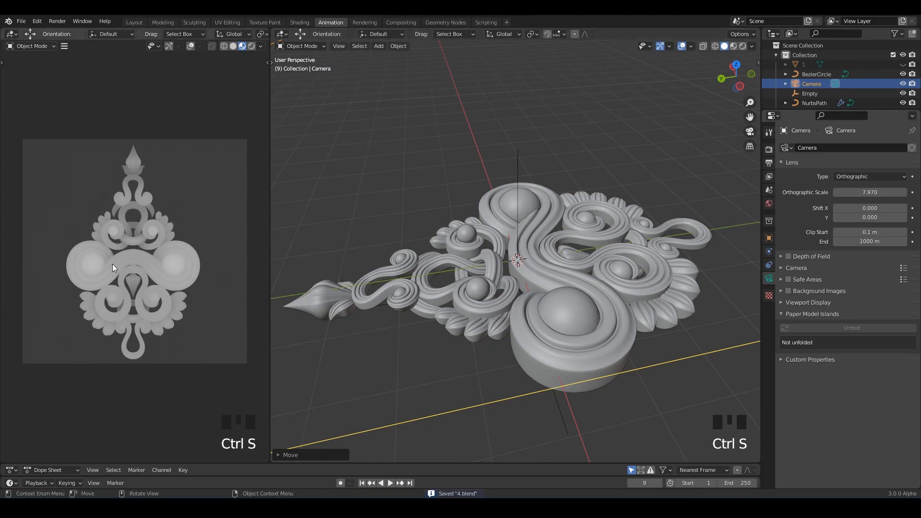
middle_click_drag(605, 216, 634, 239)
scroll(558, 233, "up", 2)
middle_click_drag(558, 233, 669, 231)
middle_click_drag(591, 215, 614, 249)
key("ctrl+s")
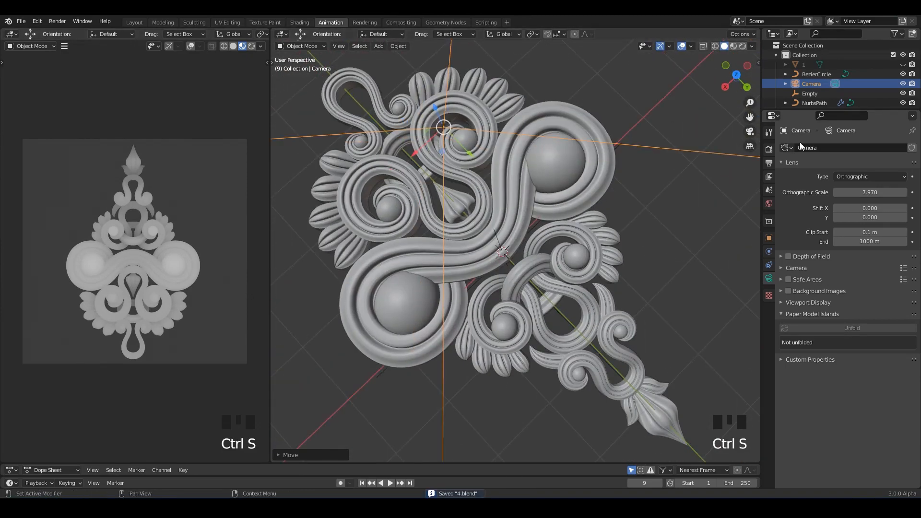
left_click(771, 163)
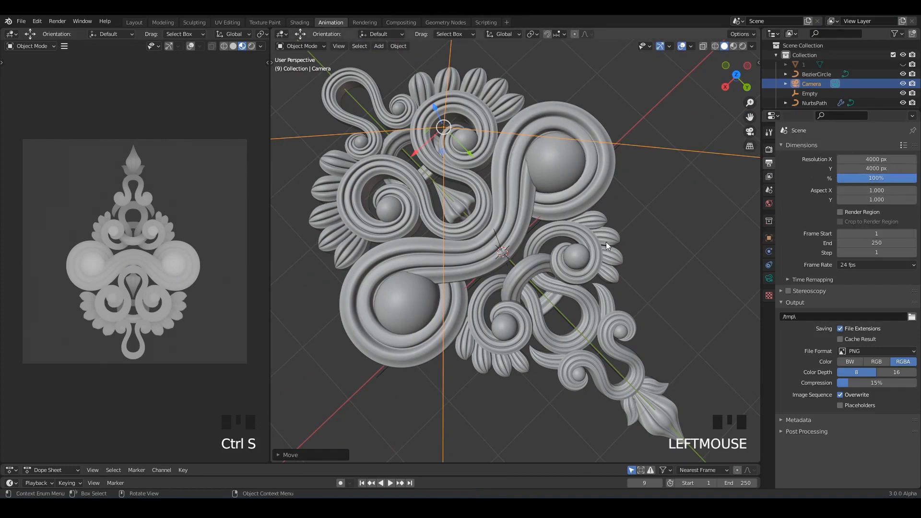
scroll(607, 246, "down", 2)
middle_click_drag(607, 246, 600, 254)
Set the render engine to Cycles and enable automatic denoising for the viewport
left_click(769, 149)
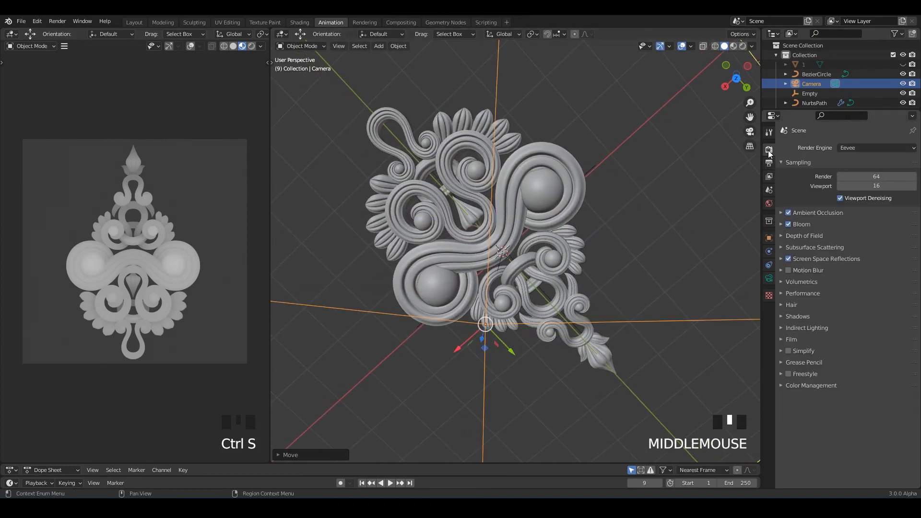
left_click(863, 148)
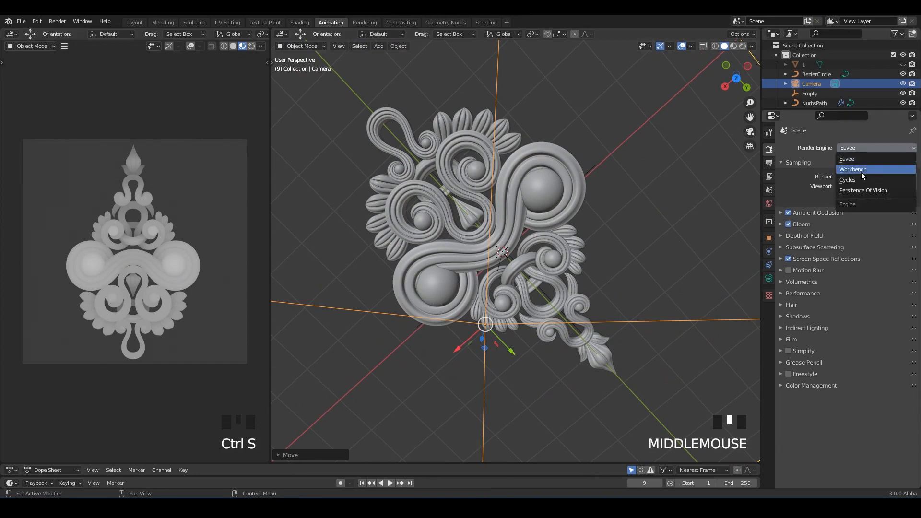
left_click(855, 183)
left_click(863, 171)
left_click(859, 183)
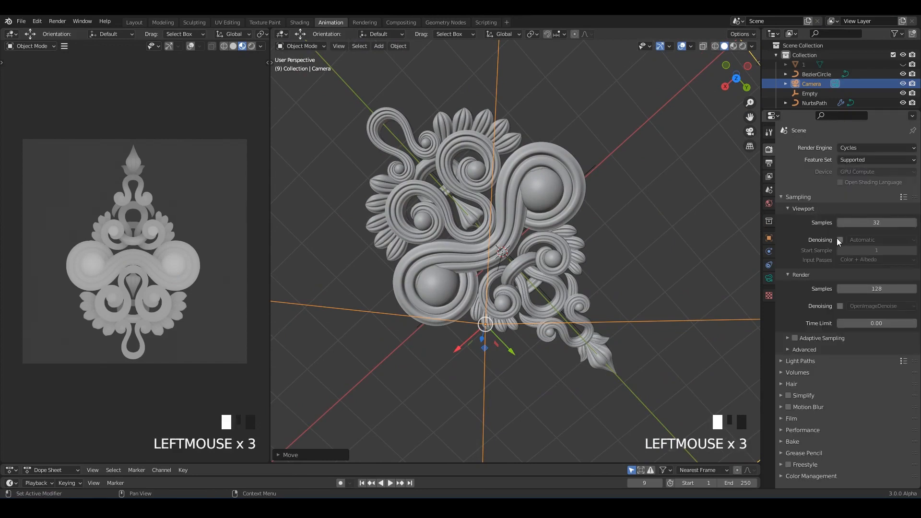
left_click(840, 240)
left_click(803, 275)
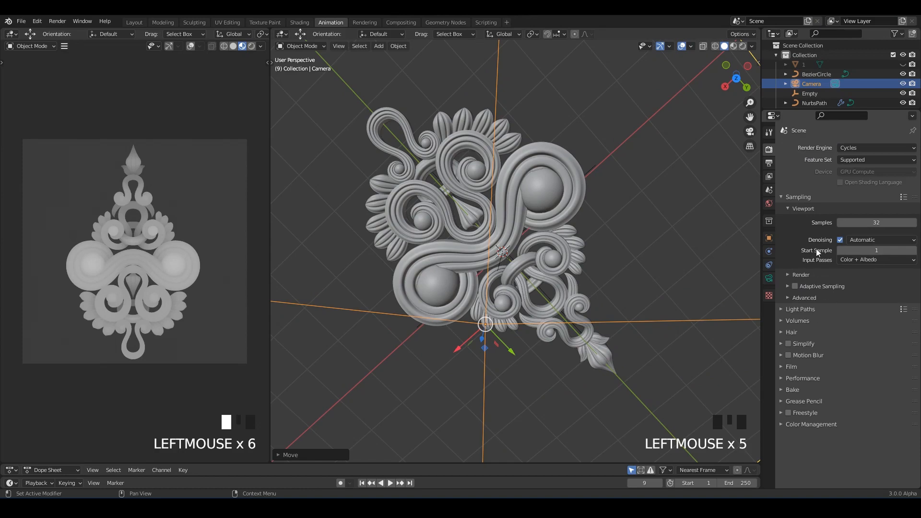
Set the color management look to Very High Contrast, deselect the camera and save the file
left_click(811, 424)
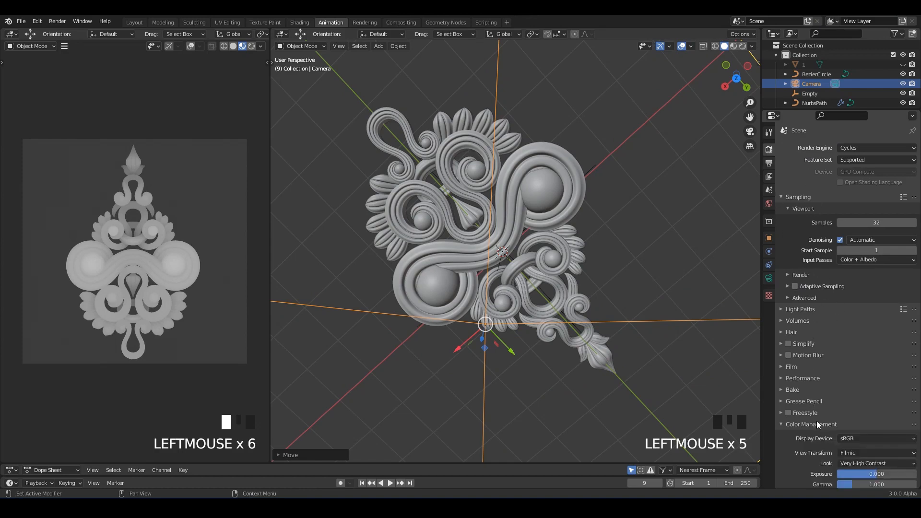
scroll(815, 422, "down", 2)
left_click(877, 432)
left_click(864, 414)
left_click(640, 230)
middle_click_drag(640, 230, 575, 209)
key("ctrl+s")
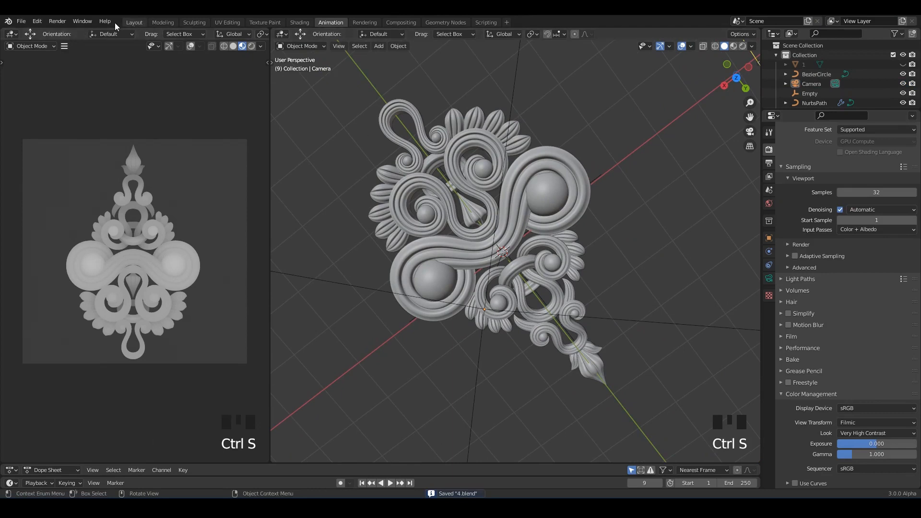
left_click(57, 21)
left_click(67, 31)
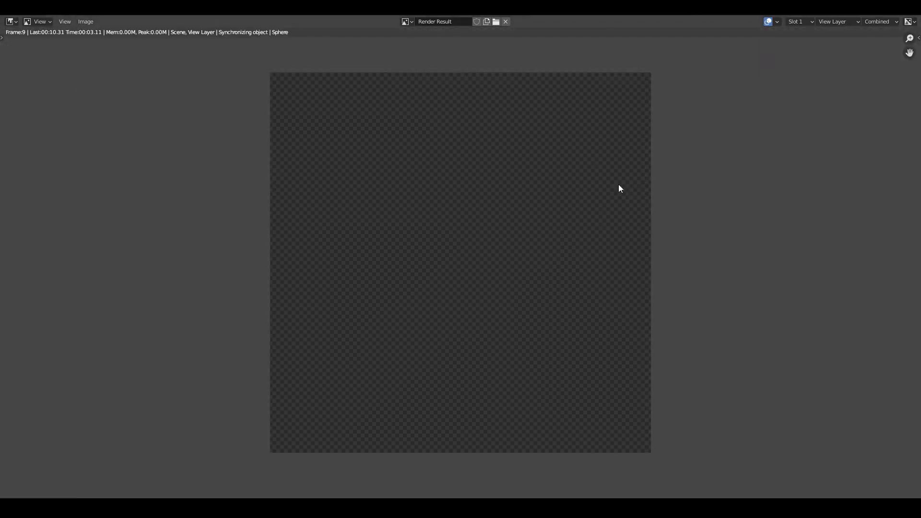
left_click_drag(711, 7, 574, 104)
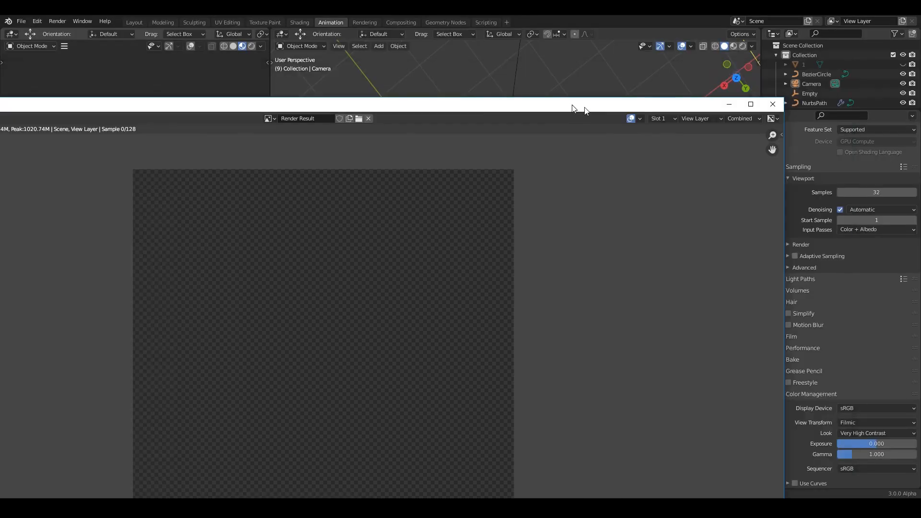
key("Escape")
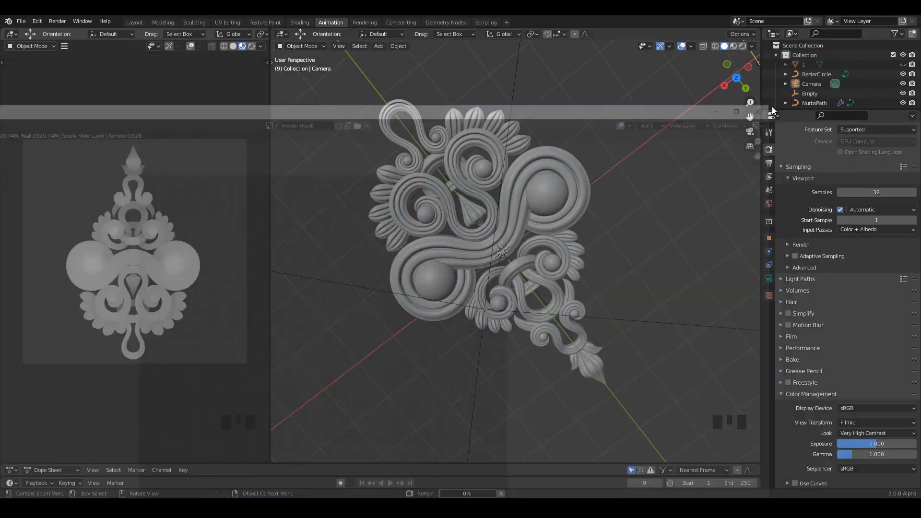
Save the file, switch the height-map preview viewport to rendered shading and open the world settings
key("ctrl+s")
left_click(769, 163)
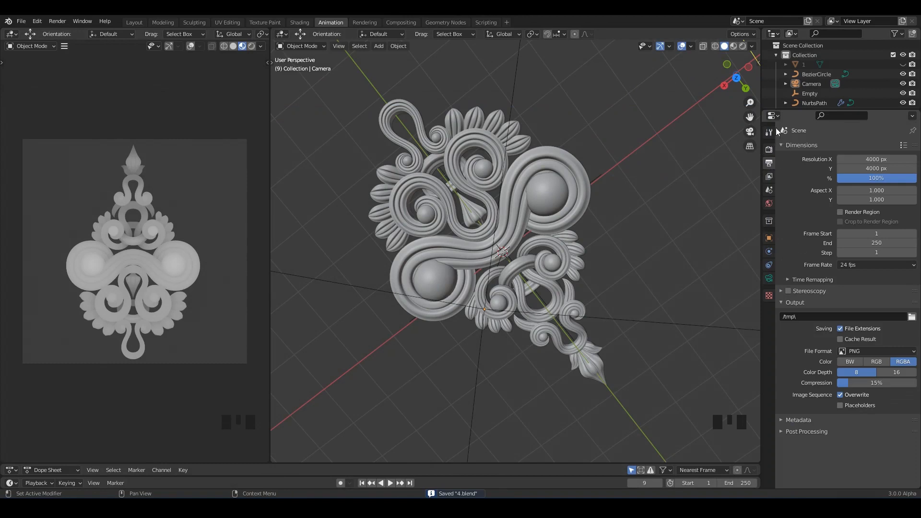
left_click(769, 132)
left_click(251, 46)
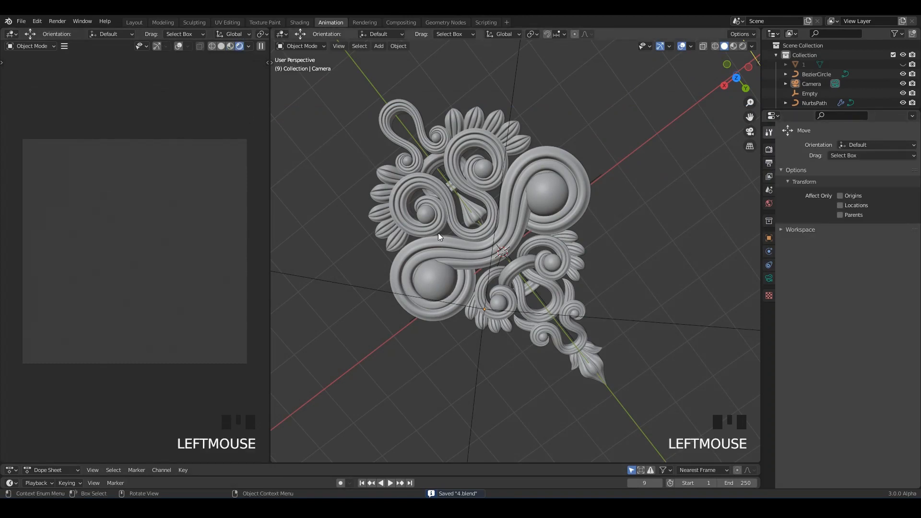
left_click(772, 204)
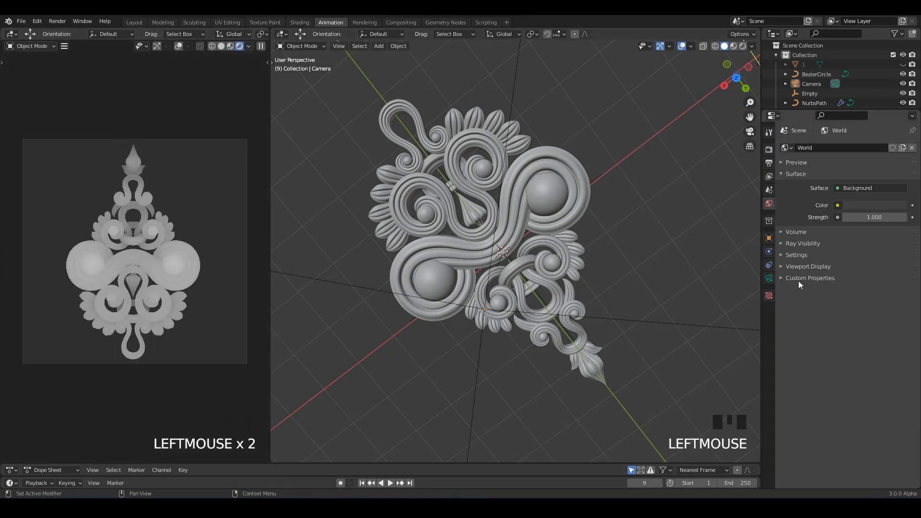
Make the film background transparent for the Cycles render and save the file
left_click(770, 148)
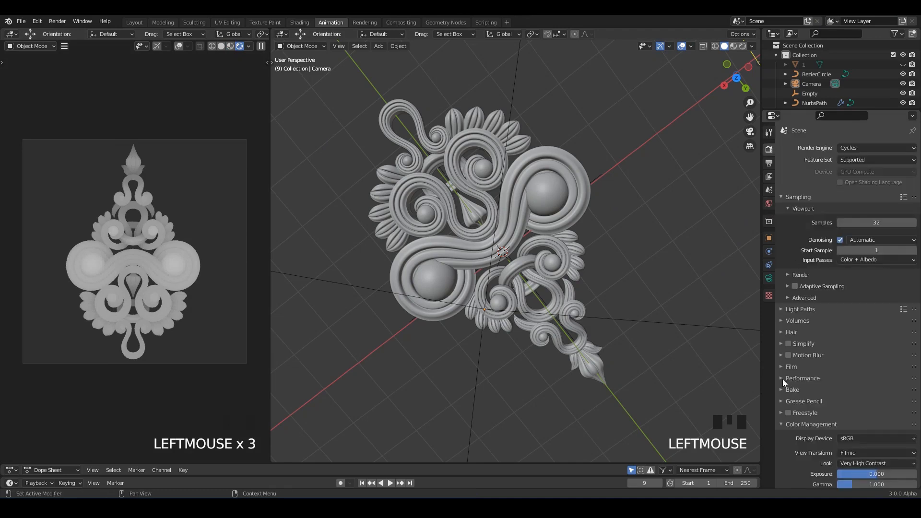
left_click(790, 367)
left_click(797, 435)
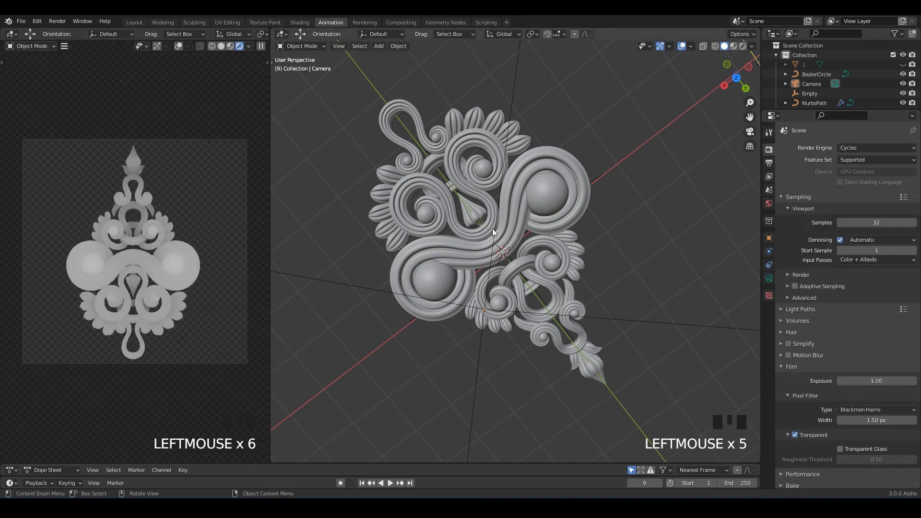
key("ctrl+s")
key("ctrl+s")
key("ctrl+s")
key("ctrl+s")
Render the height-map image, switch the render result to Slot 2 and close the render window
left_click(57, 21)
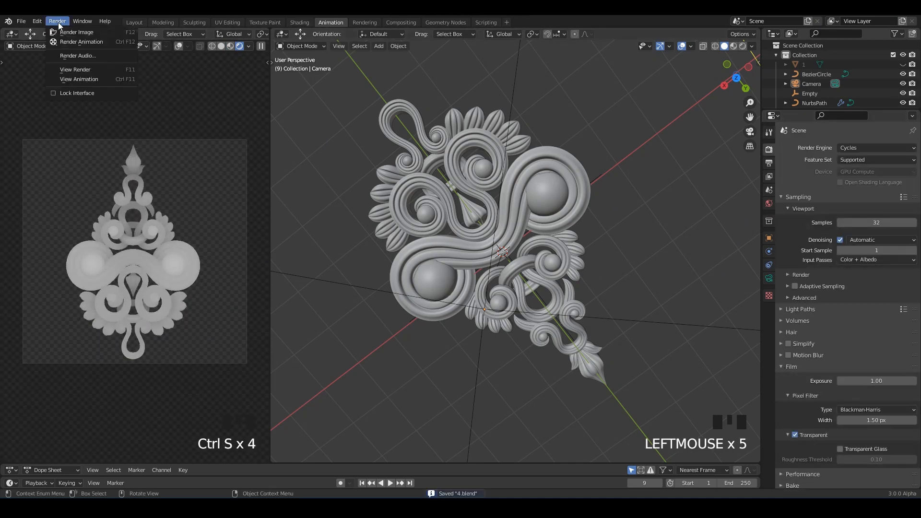
left_click(77, 32)
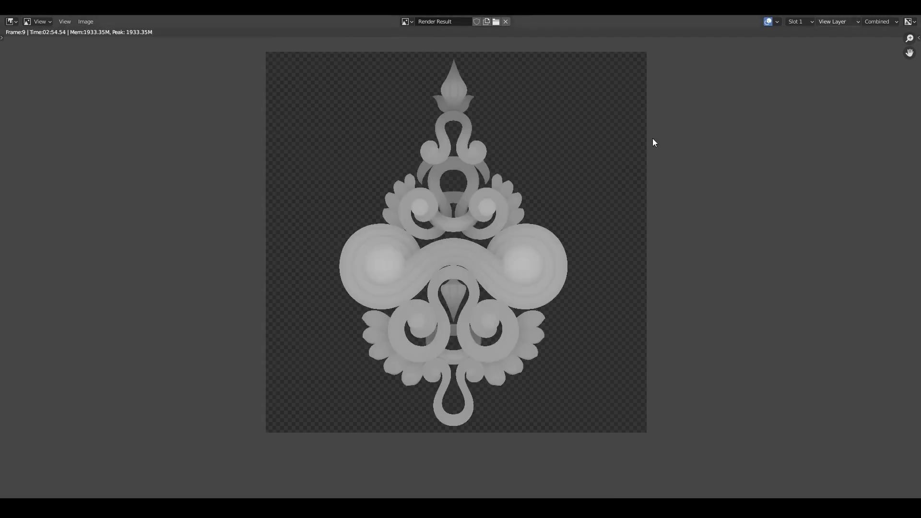
scroll(482, 212, "up", 1)
scroll(451, 136, "down", 1)
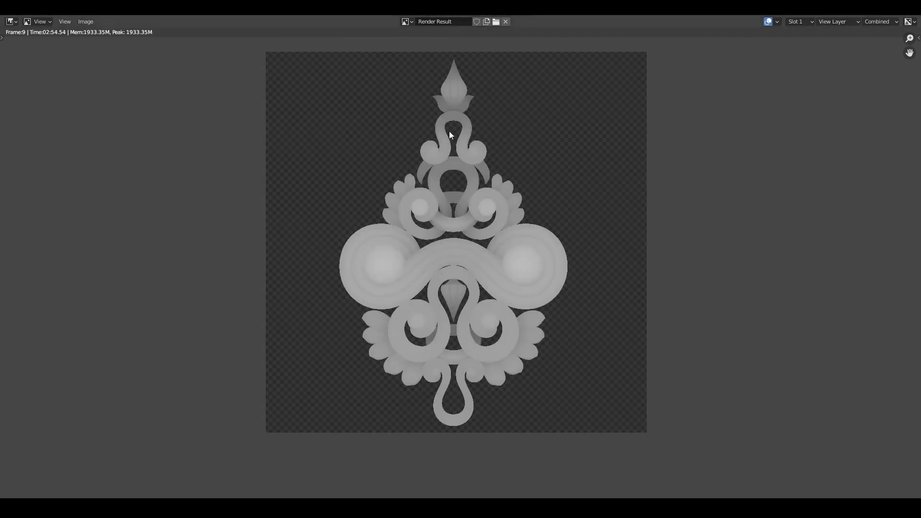
left_click(802, 22)
left_click(801, 43)
left_click_drag(704, 13, 551, 151)
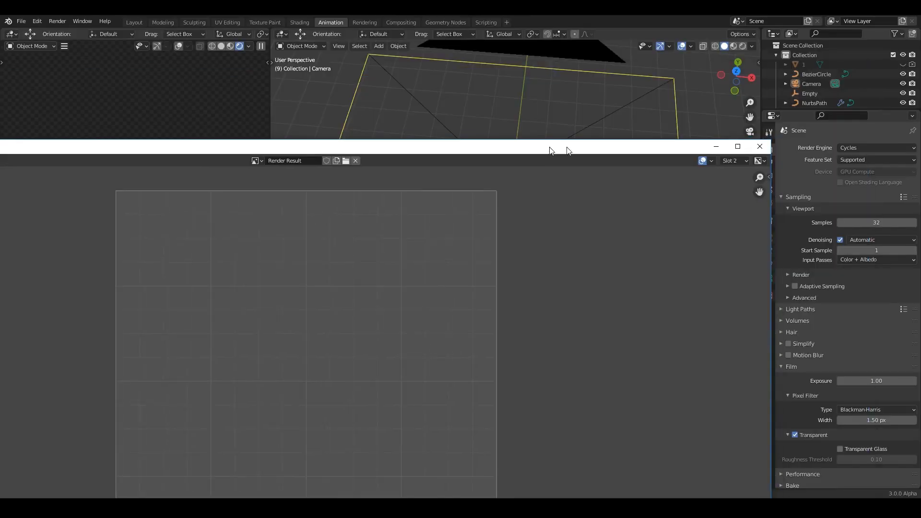
left_click(760, 147)
Set the solid viewport's lighting to MatCap and apply the red clay matcap to the ornament
scroll(569, 255, "up", 2)
mouse_move(568, 255)
middle_mouse_down()
mouse_move(577, 295)
mouse_move(543, 191)
mouse_move(520, 265)
mouse_move(566, 254)
middle_mouse_up()
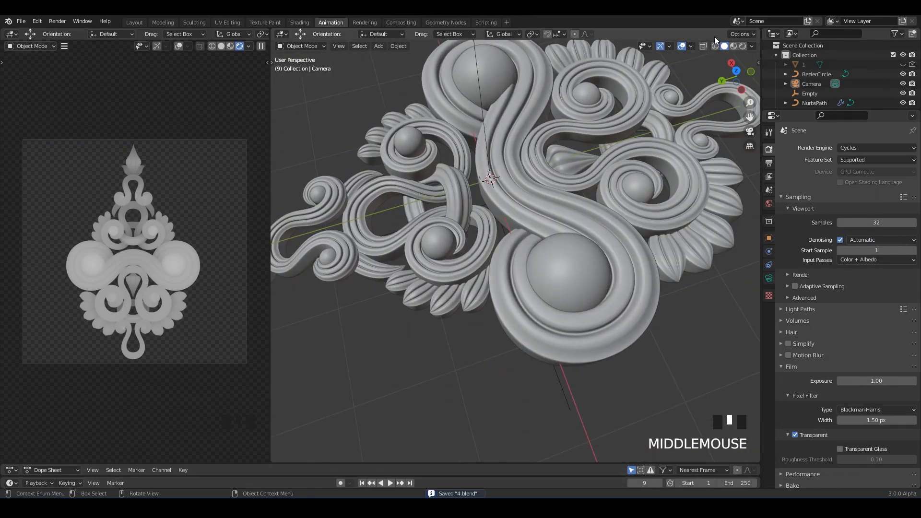
left_click(754, 46)
left_click(744, 93)
left_click(743, 113)
left_click(693, 152)
left_click(735, 122)
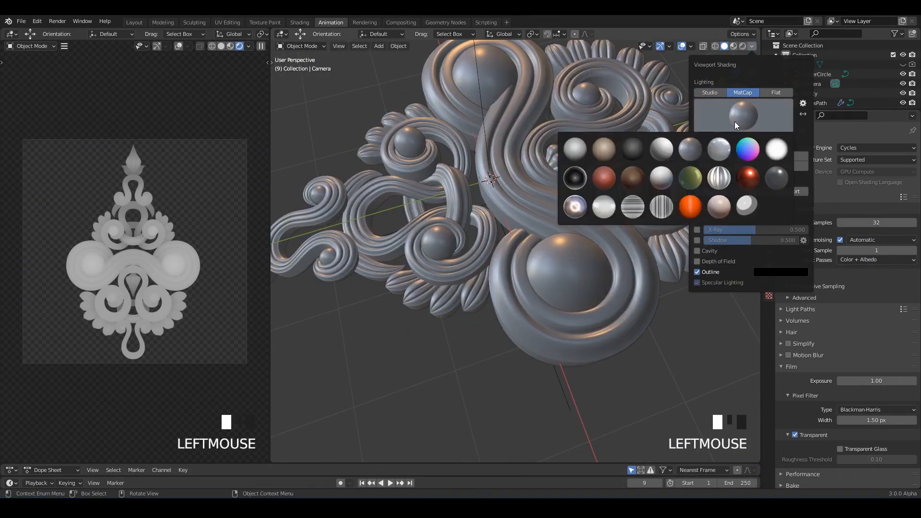
left_click(603, 178)
middle_click_drag(574, 181, 556, 178)
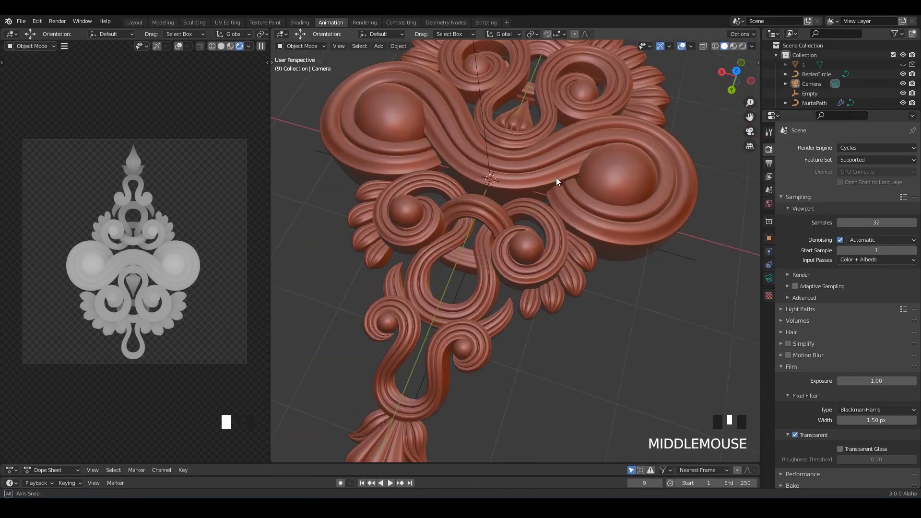
Set the solid viewport to Random colors with a World background, turn on Cavity with a chosen type, and save the file
left_click(751, 46)
left_click(749, 166)
left_click(750, 191)
left_click(698, 251)
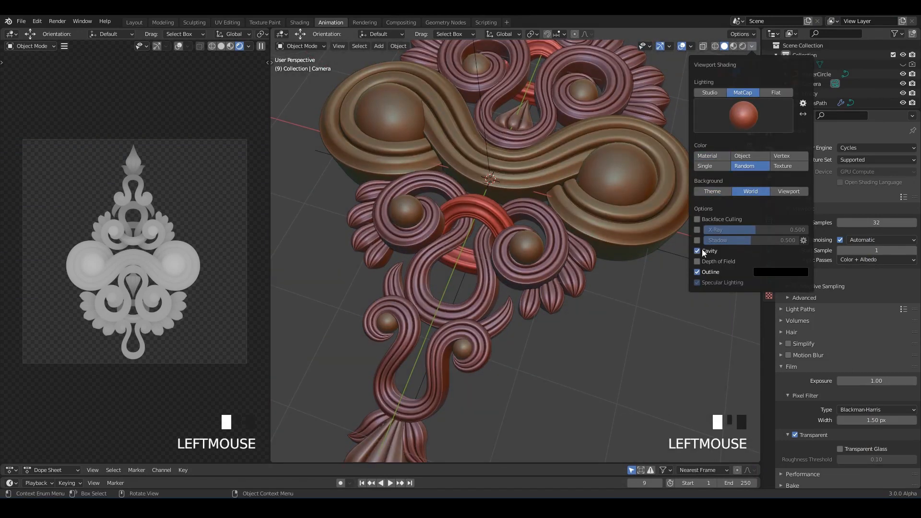
left_click(786, 250)
left_click(779, 283)
scroll(600, 314, "down", 3)
middle_click_drag(599, 314, 551, 267)
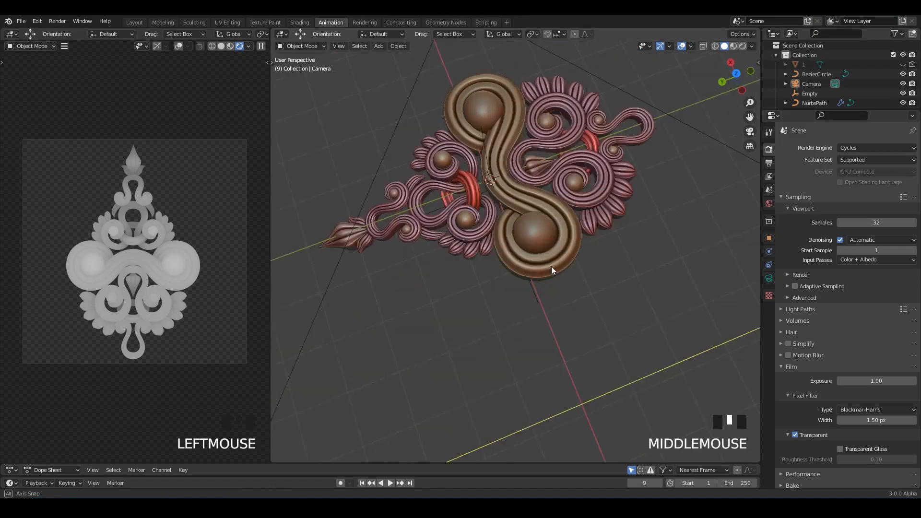
scroll(551, 266, "up", 2)
middle_click_drag(587, 236, 627, 262)
scroll(628, 262, "down", 3)
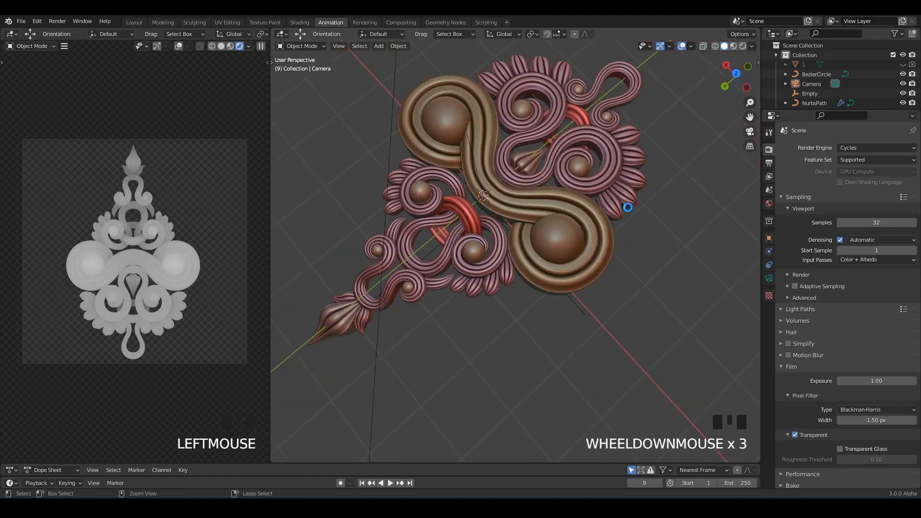
key("ctrl+s")
Select the leafy scrollwork curve, expand its geometry settings, and try the Object bevel before returning it to Profile
left_click(612, 190)
scroll(573, 215, "up", 2)
middle_click_drag(611, 188, 538, 217)
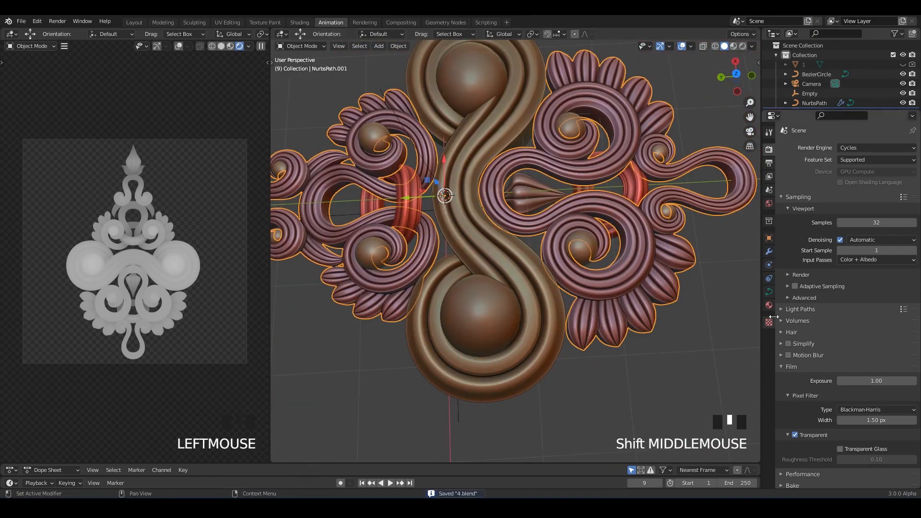
left_click(770, 292)
left_click(798, 312)
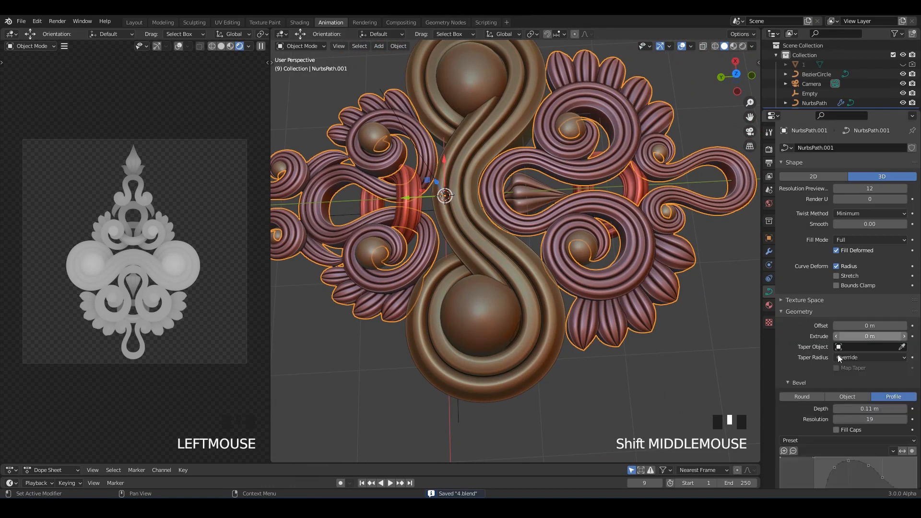
left_click(857, 397)
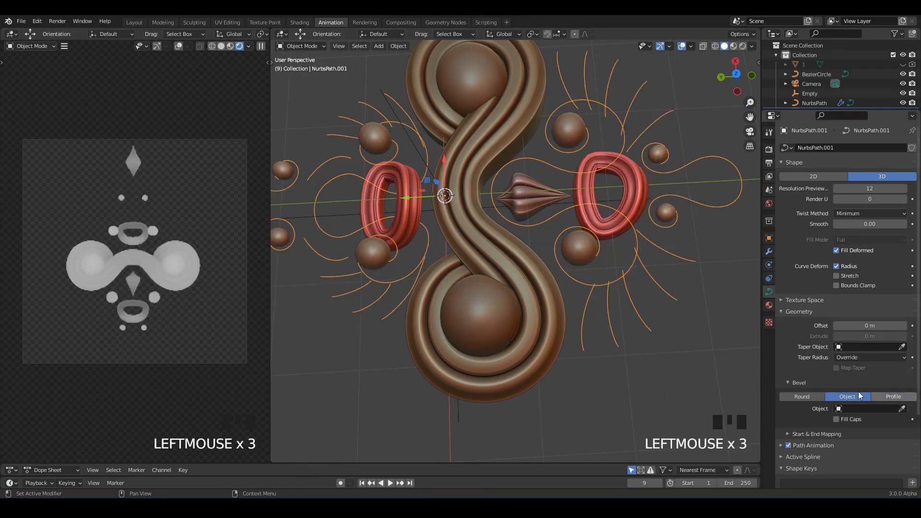
left_click(890, 397)
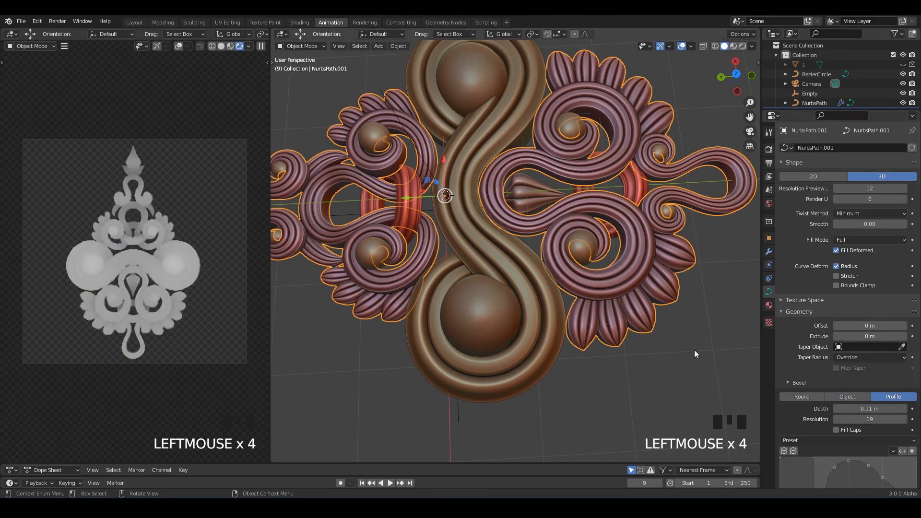
Apply the Cornice Molding preset to the scrollwork curve's bevel profile and deselect the curve
scroll(864, 425, "down", 2)
left_click(867, 402)
left_click(879, 431)
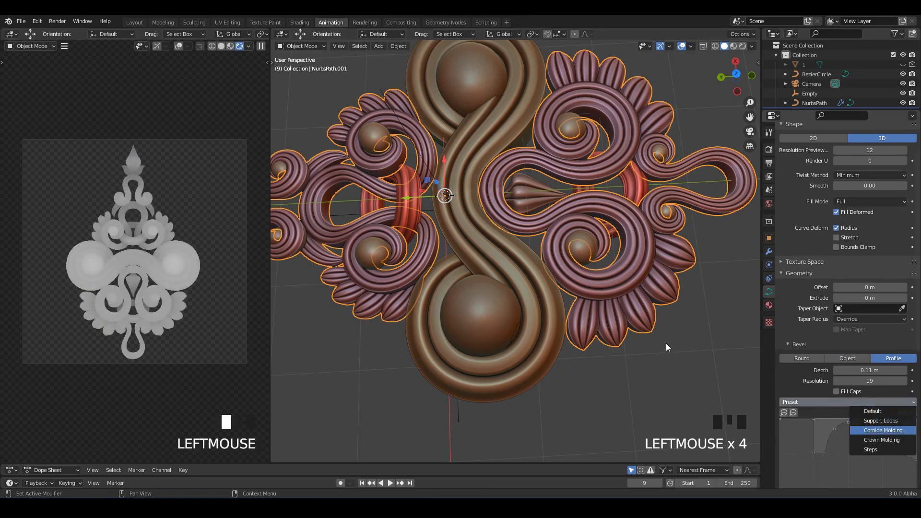
left_click(689, 332)
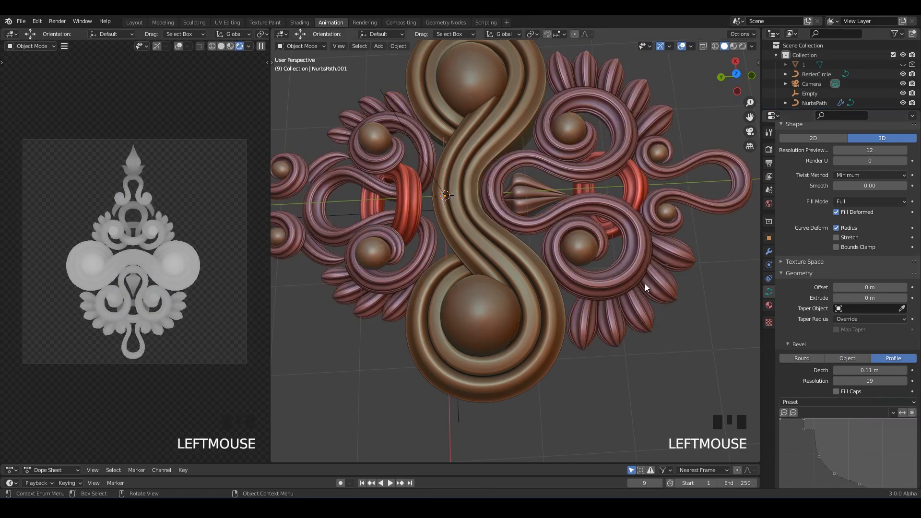
Inspect the scrollwork's profiled curves up close, return to the top orthographic view of the ornament, and save the file
scroll(647, 283, "up", 2)
middle_click_drag(654, 280, 547, 259, "shift")
scroll(512, 250, "down", 4)
middle_click_drag(547, 259, 690, 336, "alt")
key("ctrl+s")
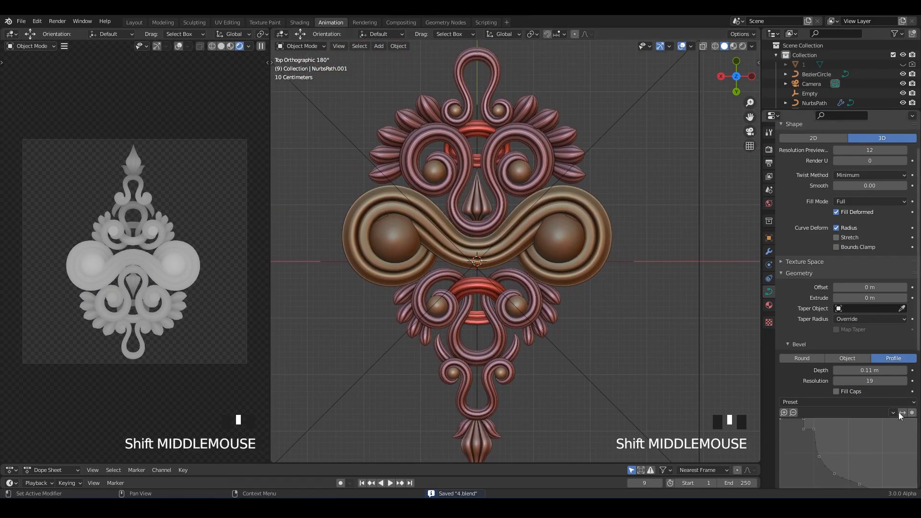
Lower the scrollwork curve's bevel depth to 0 m and switch the camera viewport to Material Preview shading
left_click_drag(871, 370, 526, 249)
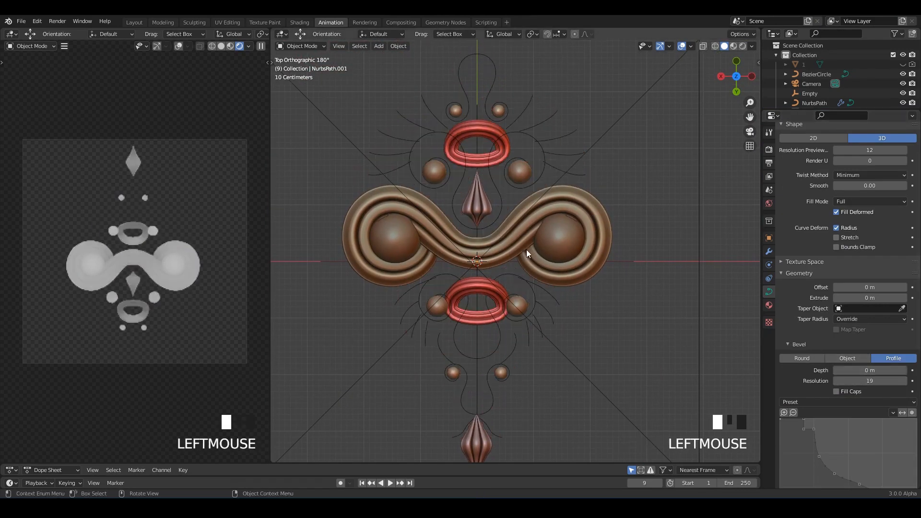
left_click(230, 46)
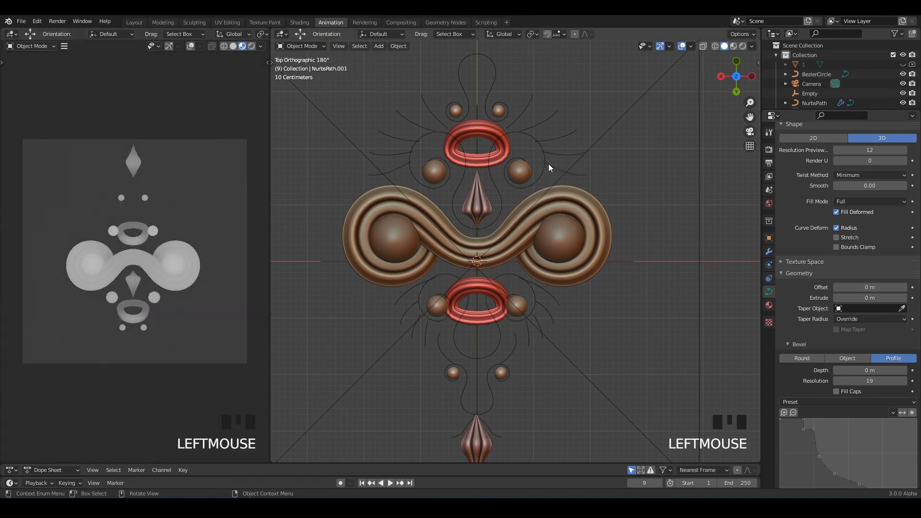
Select the leafy scrollwork curve and set its bevel depth to 0.3 m
double_click(554, 187)
left_click_drag(863, 370, 865, 370)
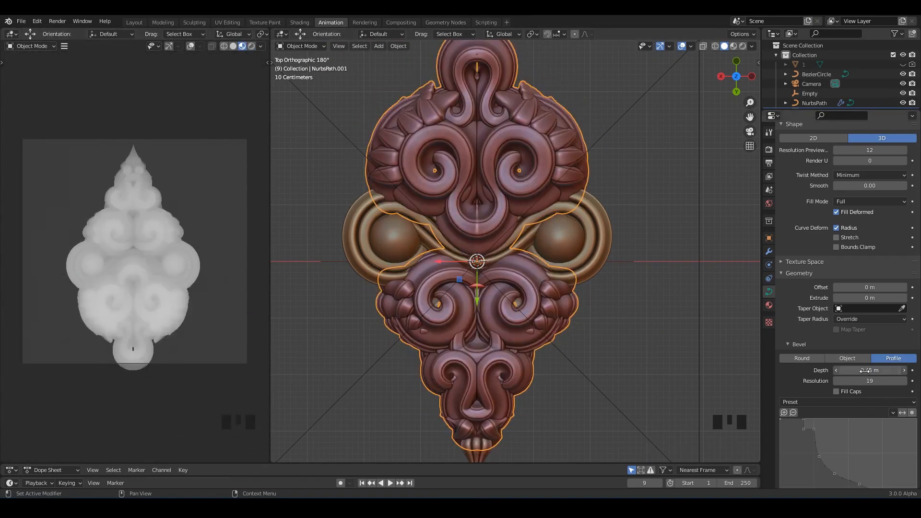
left_click(870, 370)
type("0")
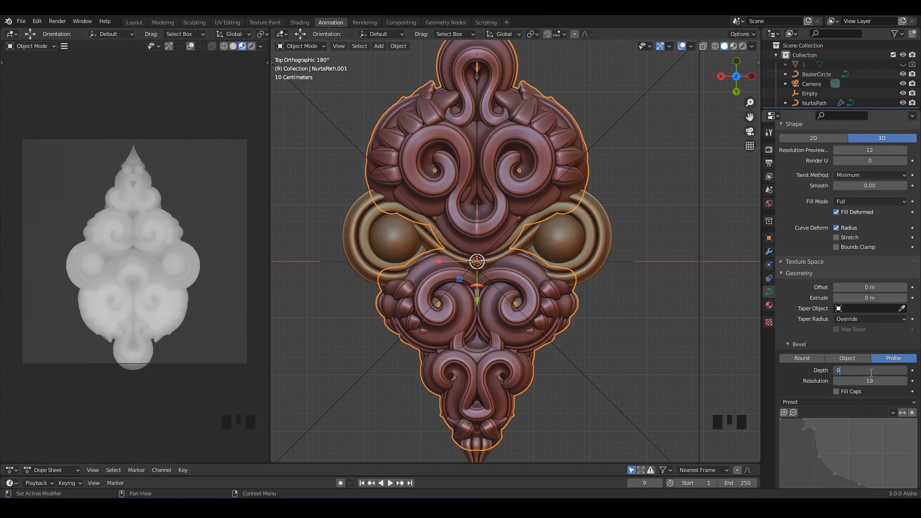
type(".3")
key("Return")
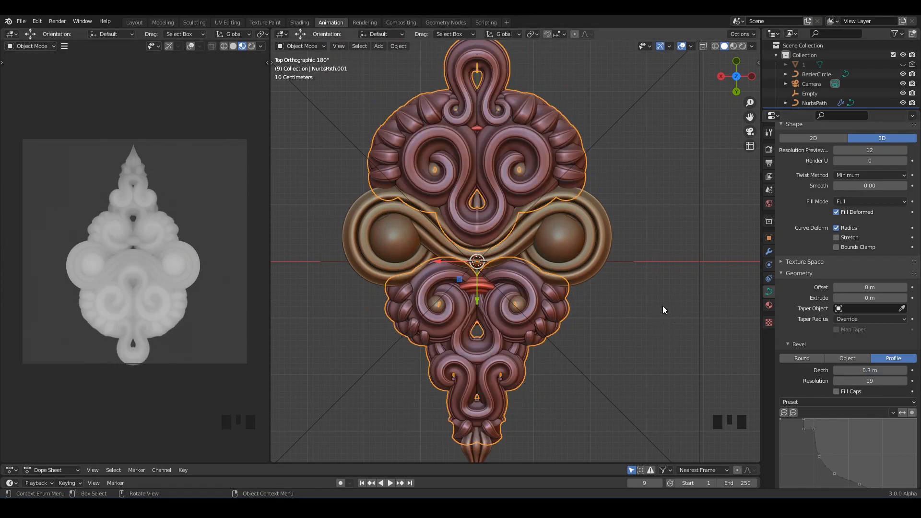
Try bevel depths of 0.2 m and 0.1 m on the scrollwork curve
left_click(884, 372)
type("0.2")
left_click(621, 223)
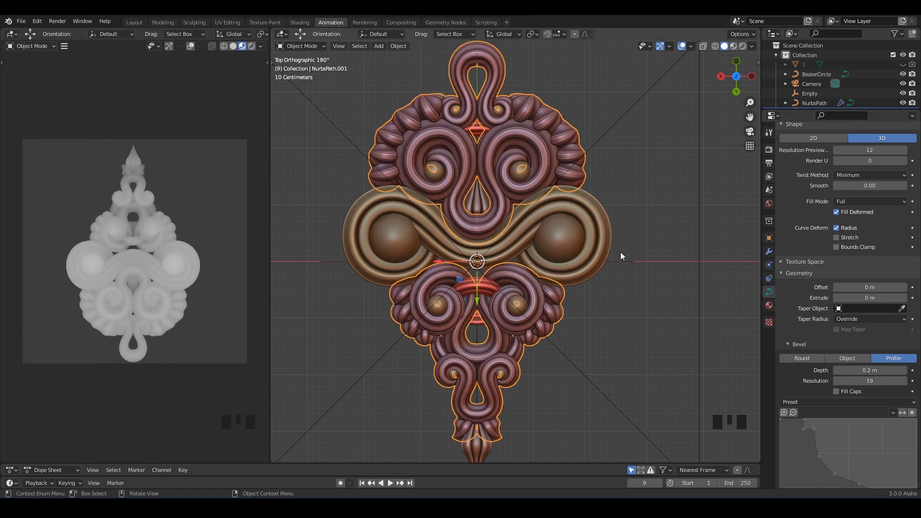
scroll(641, 266, "down", 1)
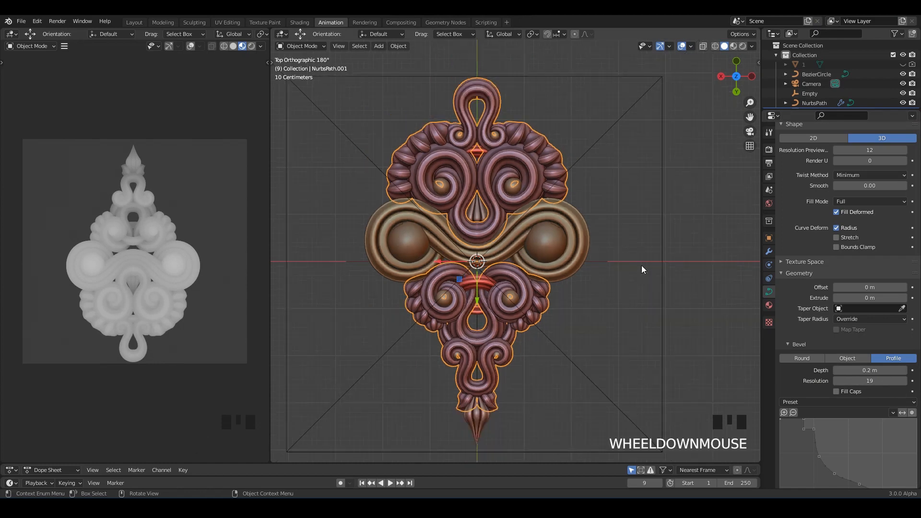
scroll(641, 265, "up", 1)
left_click(873, 370)
type("0")
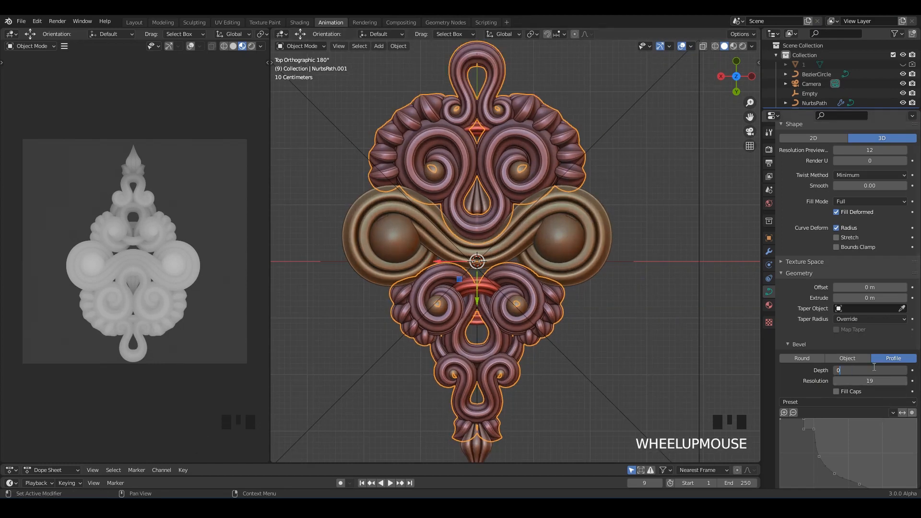
type(".1")
key("Return")
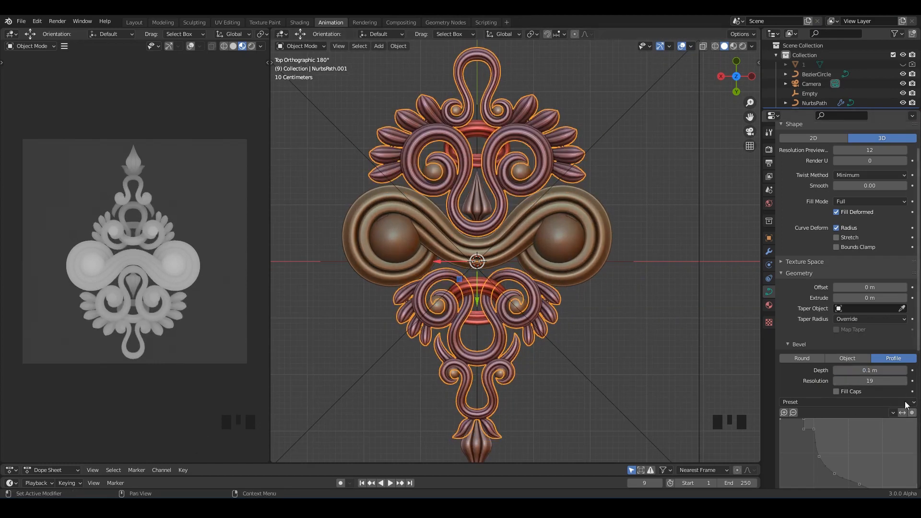
Set the scrollwork curve's bevel depth to 0.2 m and deselect the curve
left_click(875, 370)
type("0.2")
left_click(679, 309)
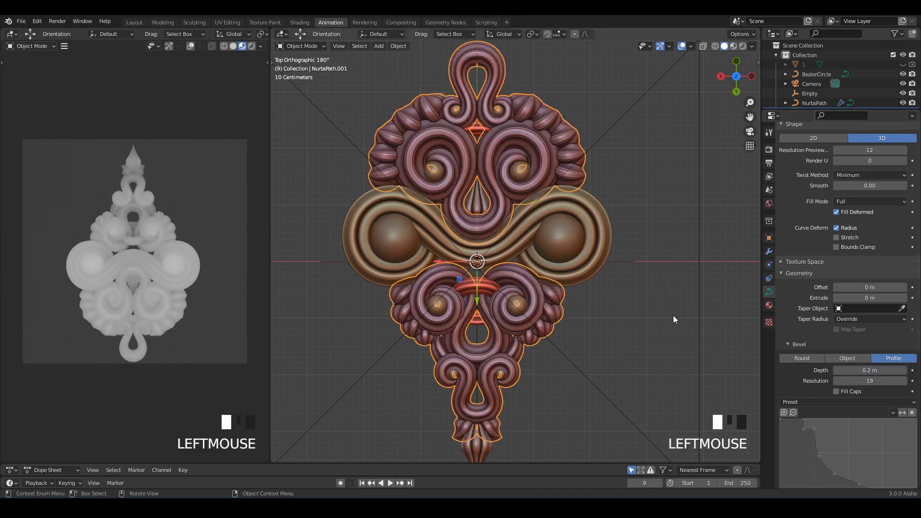
scroll(591, 335, "down", 1)
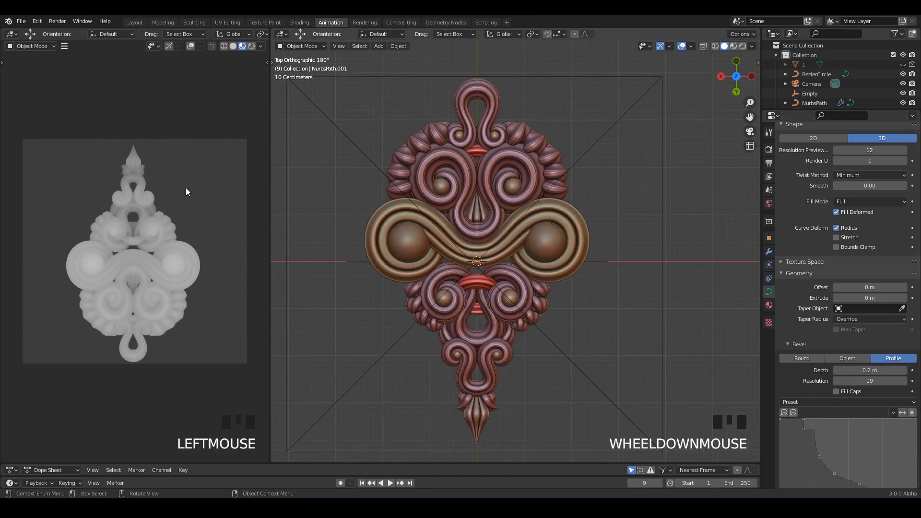
Render the height map image of the ornament, examine the result up close, and close the render window
left_click(60, 22)
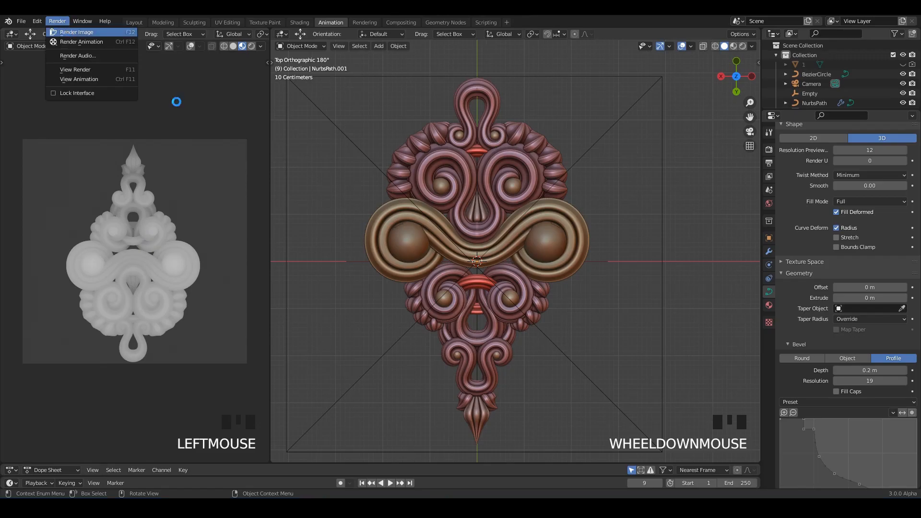
left_click(69, 32)
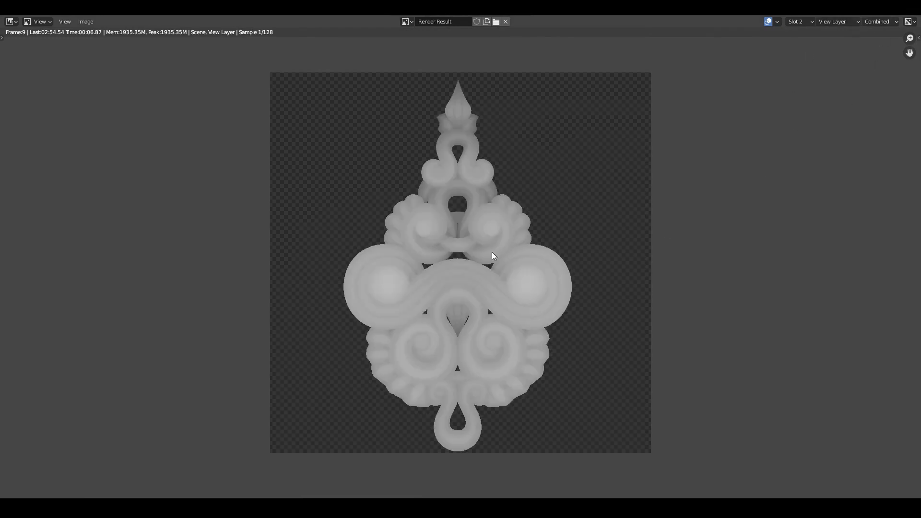
scroll(457, 289, "up", 3)
scroll(485, 269, "up", 2)
middle_click_drag(514, 352, 460, 238)
scroll(513, 206, "down", 5)
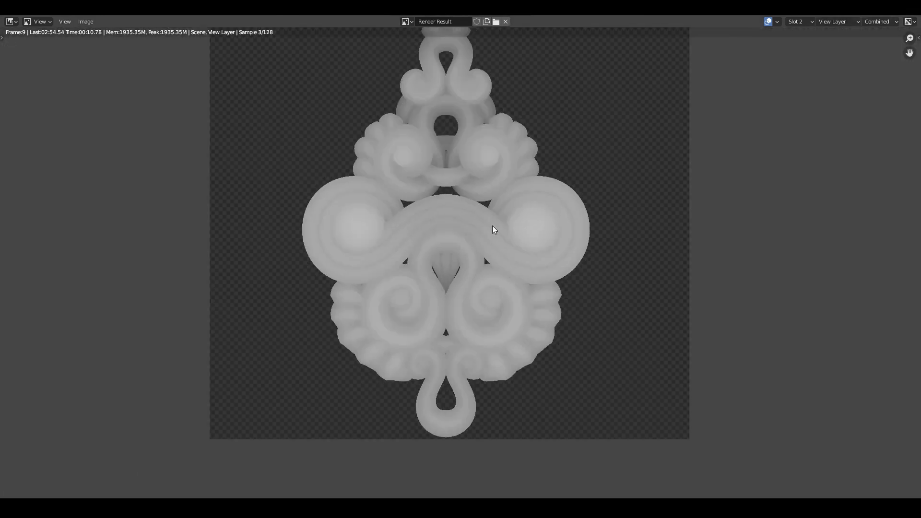
middle_click_drag(470, 210, 470, 231)
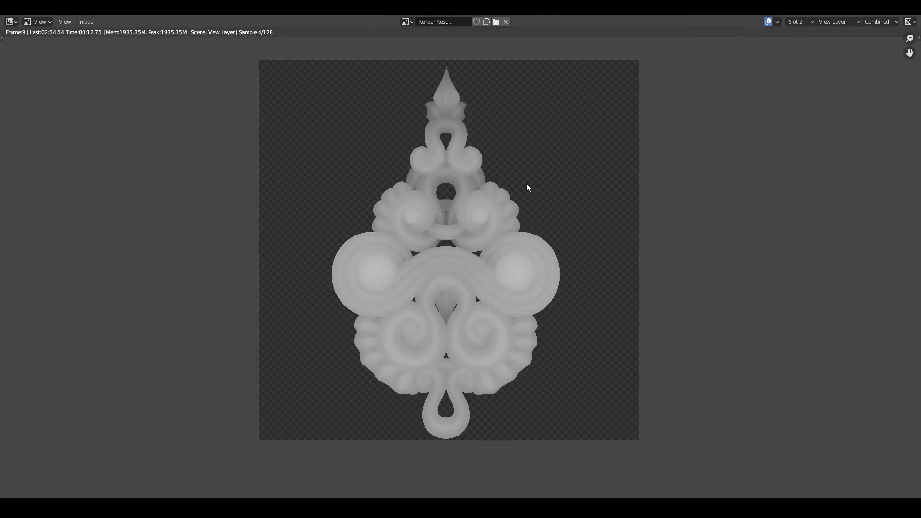
left_click(909, 7)
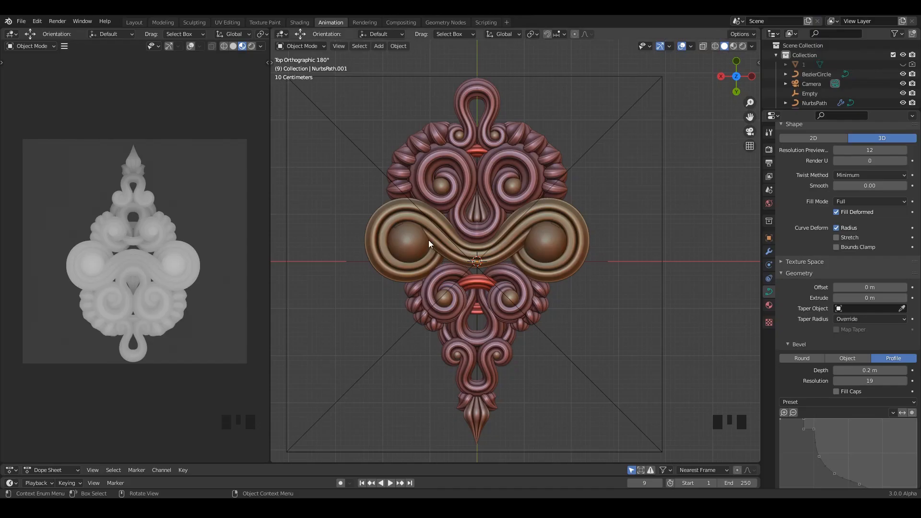
Switch to the Layout workspace, turn on the viewport overlays and gizmos, and save the file
left_click(136, 23)
scroll(520, 214, "down", 2)
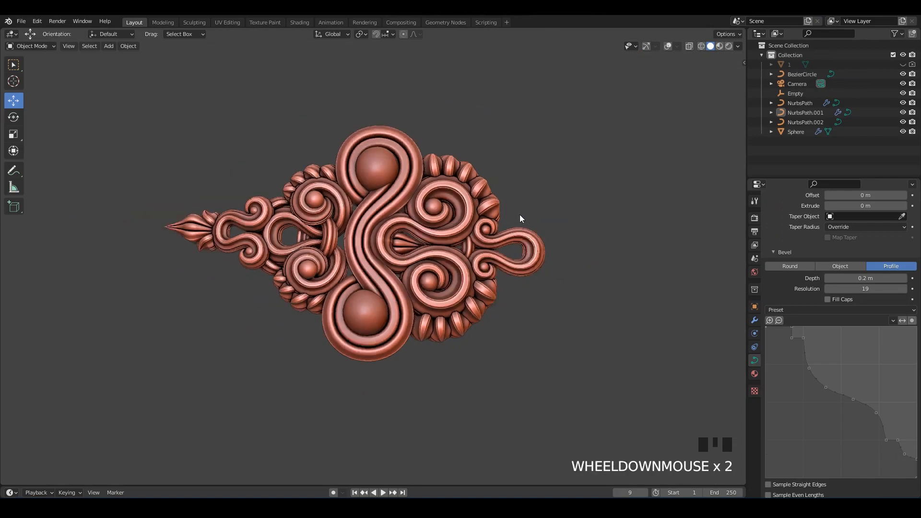
key("ctrl+s")
left_click(667, 46)
left_click(646, 46)
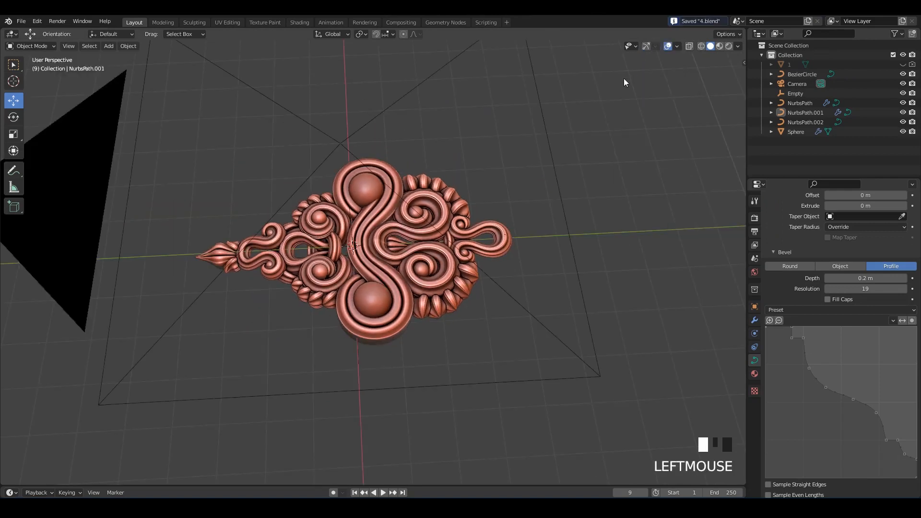
scroll(623, 79, "down", 2)
middle_click_drag(623, 79, 300, 144)
key("ctrl+s")
Add a mesh plane at the ornament and scale it up by 5
key("shift+a")
mouse_move(288, 43)
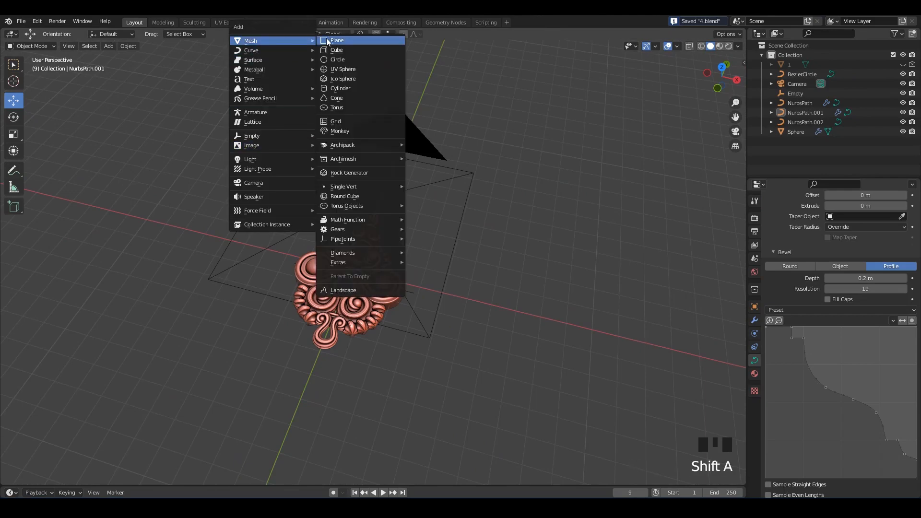
left_click(331, 42)
middle_click_drag(395, 241, 438, 304)
key("s")
key("5")
key("Return")
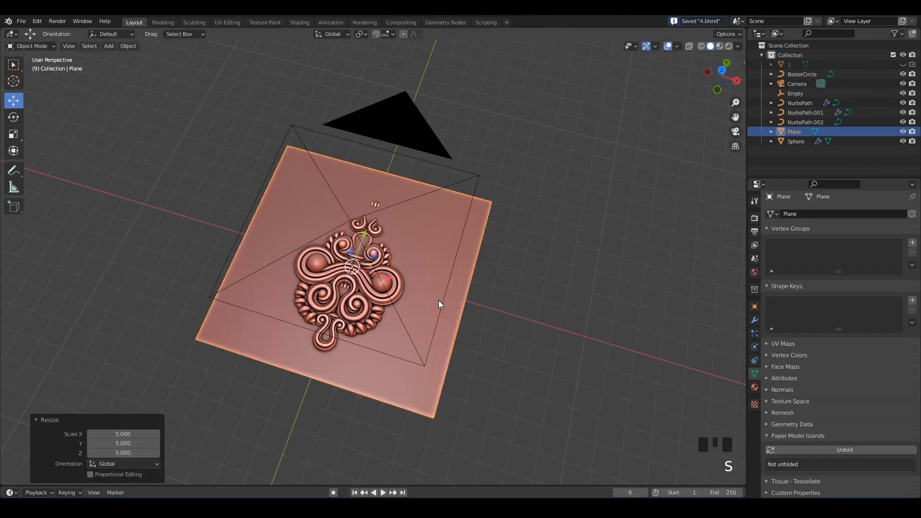
Move the plane along the X axis to sit beside the ornament and save the file
key("ctrl+s")
left_click_drag(438, 301, 602, 331)
key("ctrl+s")
Isolate the plane in local view and subdivide its mesh once in Edit Mode
key("slash")
middle_click_drag(523, 299, 516, 154)
key("Tab")
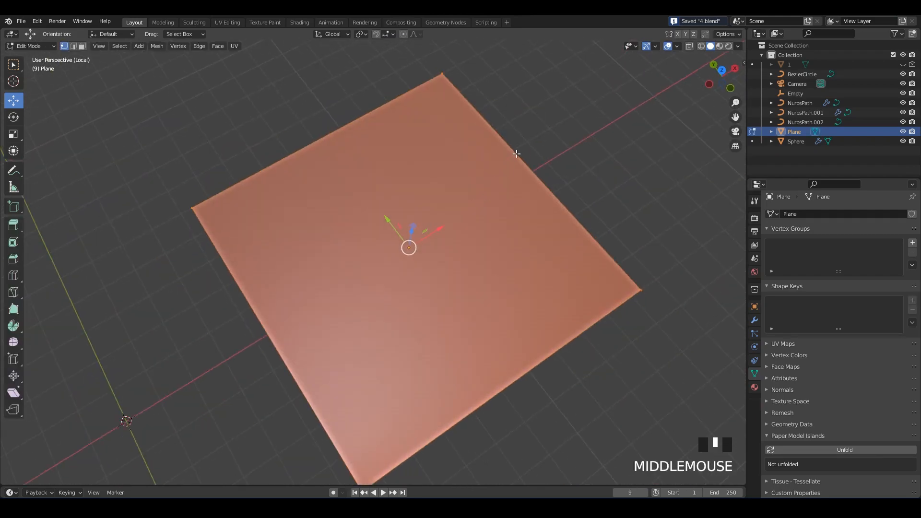
scroll(523, 160, "down", 2)
right_click(480, 169)
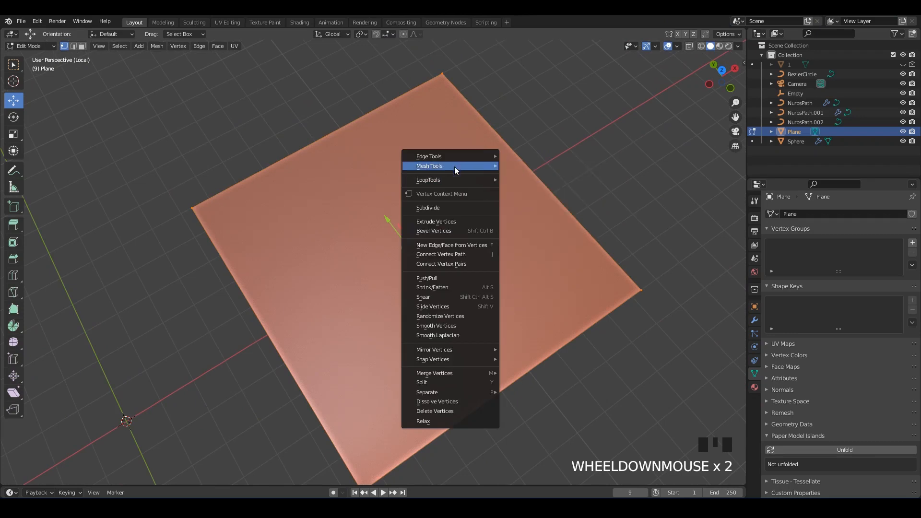
left_click(441, 212)
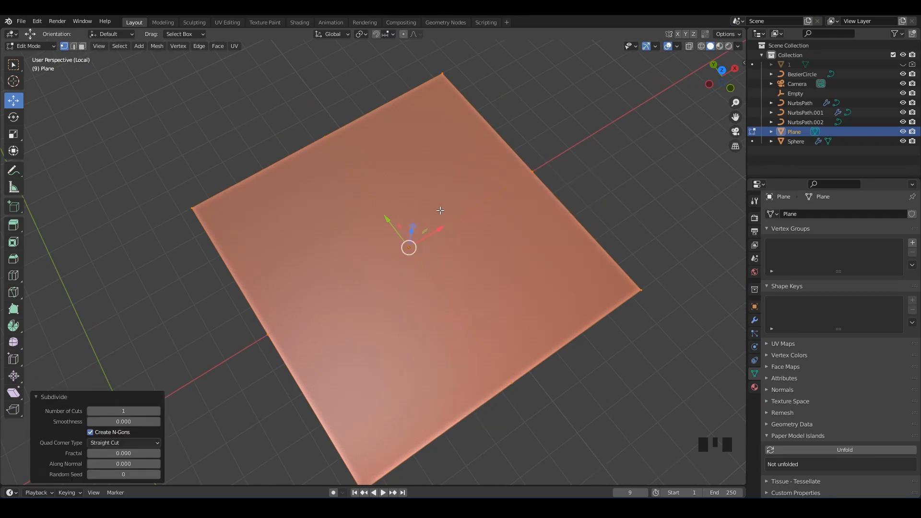
Select the plane's inner cross edges and bevel them 0.975 m wide with 78 segments to form a dense grid
scroll(413, 246, "up", 1)
left_click(488, 202)
left_click(477, 200, "alt+shift")
left_click(477, 200, "alt+shift")
left_click(477, 201, "alt+shift")
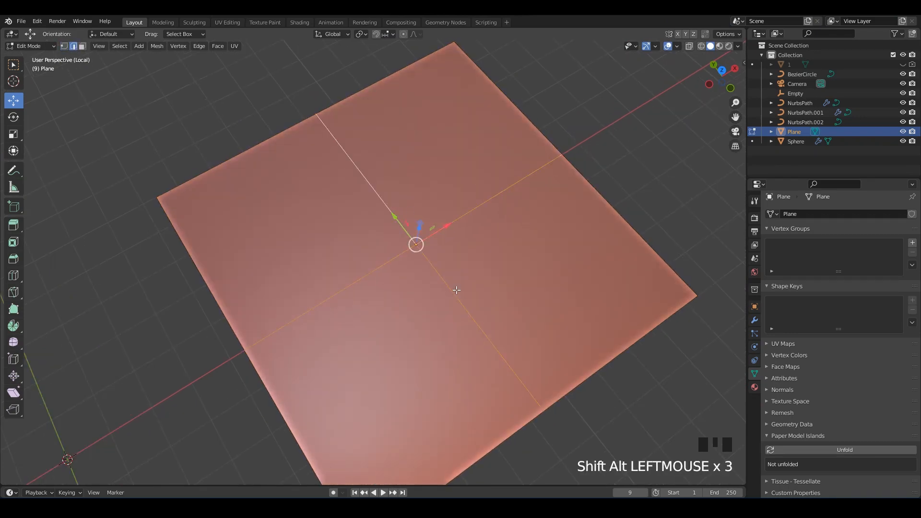
left_click(455, 275, "alt+shift")
left_click(458, 275, "alt+shift")
middle_click_drag(465, 270, 447, 252, "shift")
key("ctrl+b")
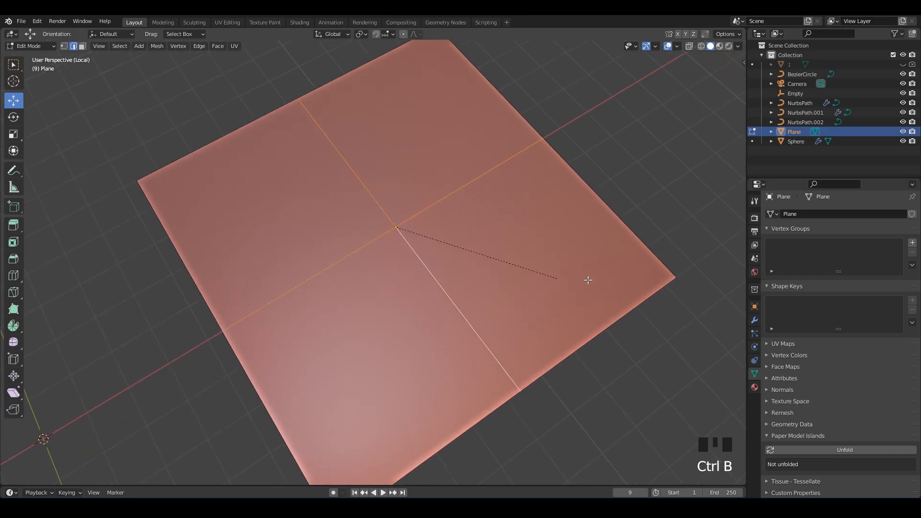
scroll(703, 285, "up", 20)
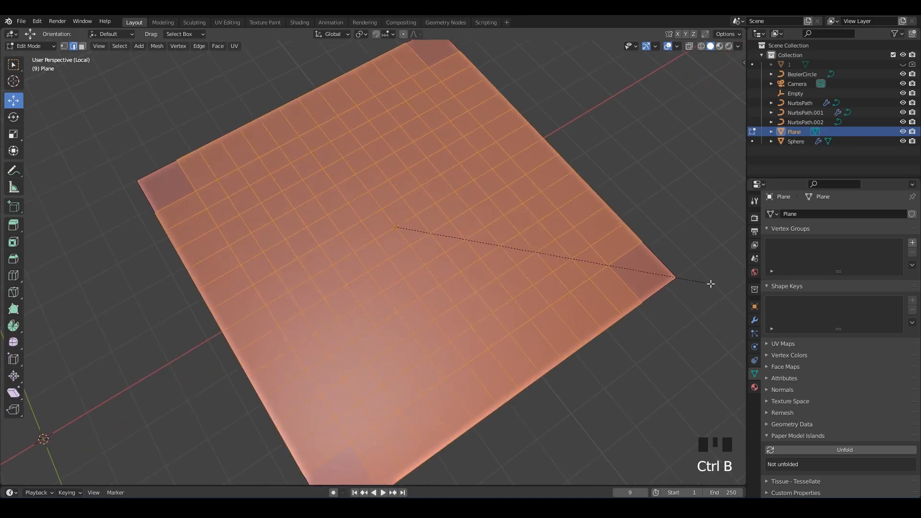
scroll(736, 290, "up", 15)
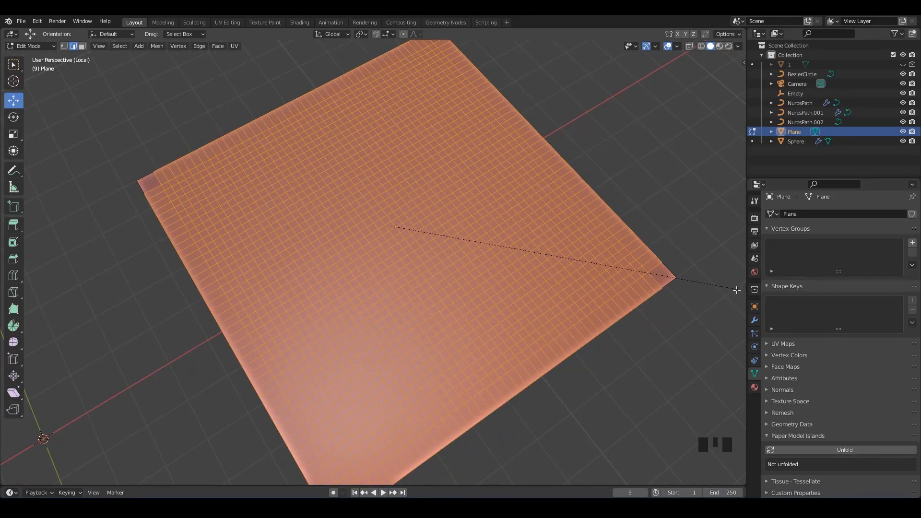
scroll(744, 292, "up", 15)
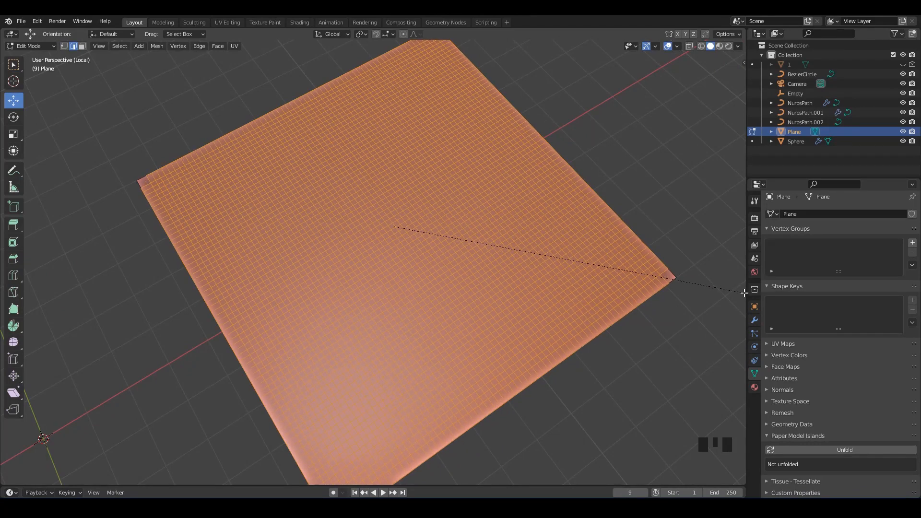
left_click(6, 295)
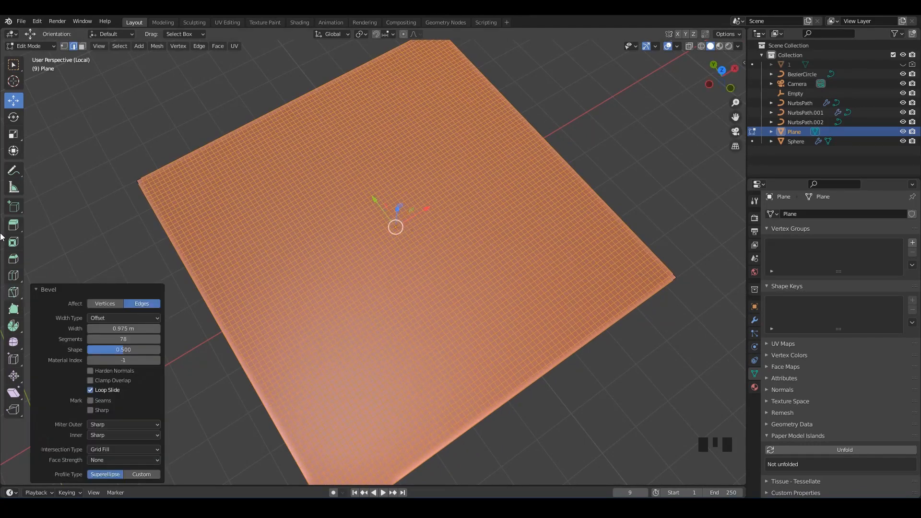
Return the gridded plane to Object Mode and shade it smooth
key("Tab")
right_click(308, 156)
left_click(284, 125)
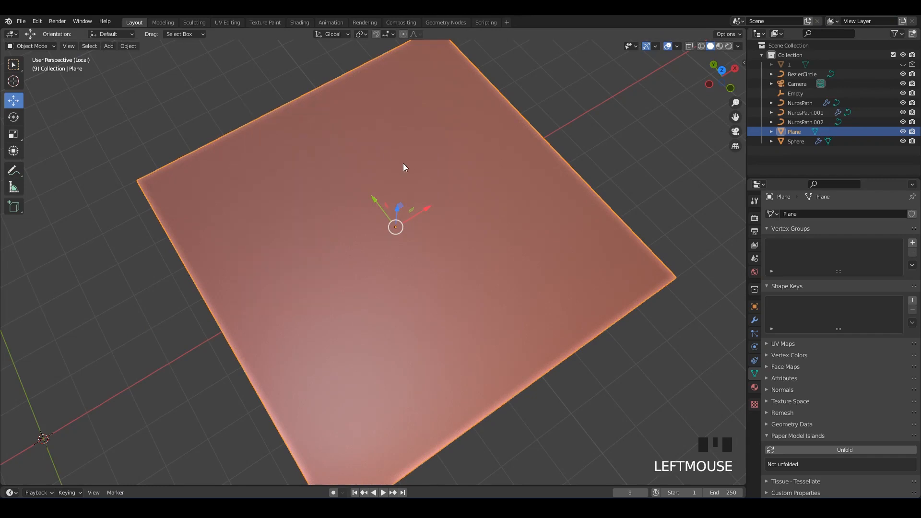
Add a Multiresolution modifier to the plane and subdivide it to level 5
left_click(754, 320)
left_click(807, 216)
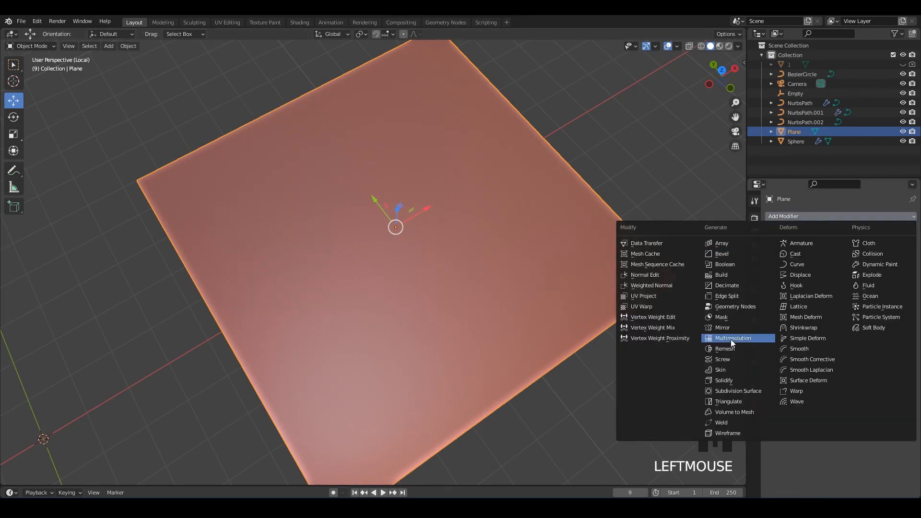
left_click(730, 338)
middle_click_drag(548, 211, 624, 230)
left_click(827, 316)
left_click(827, 314)
left_click(825, 315)
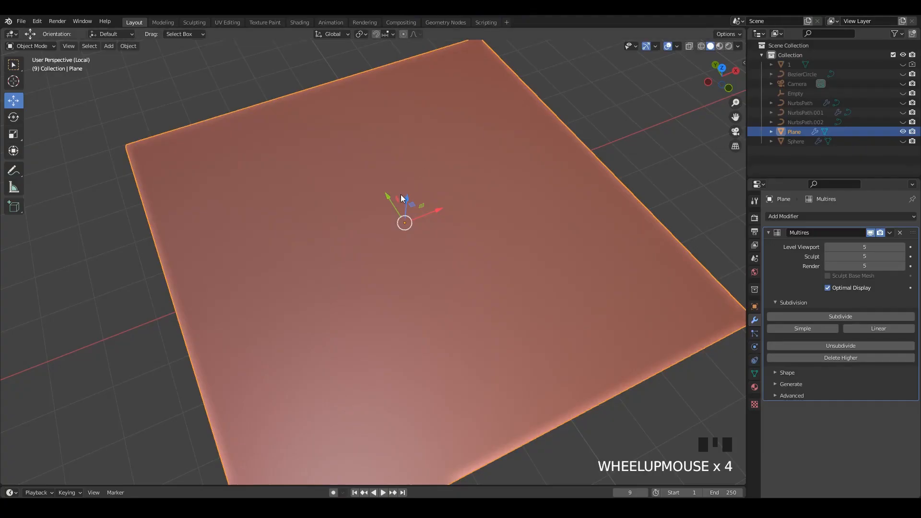
In the Sculpting workspace, colour the viewport by Random and choose a warm beige MatCap sphere for its lighting
middle_click_drag(401, 194, 401, 176)
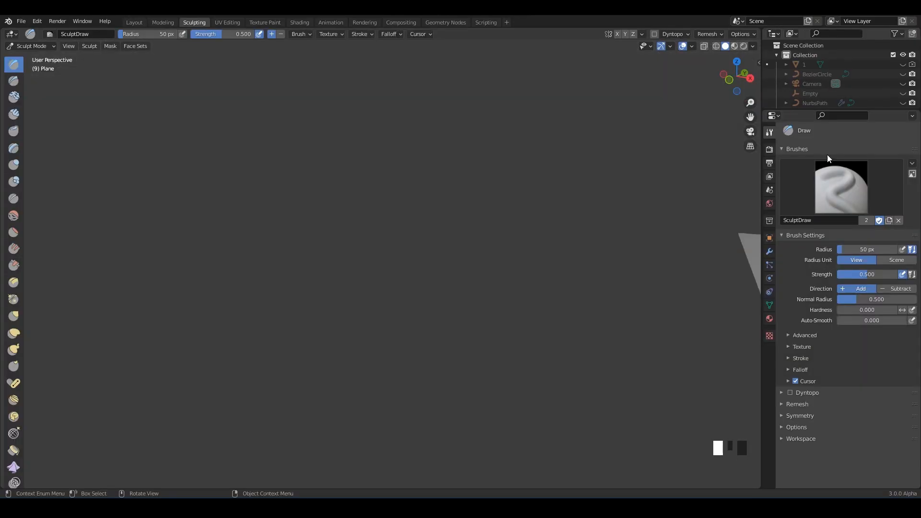
scroll(516, 196, "down", 3)
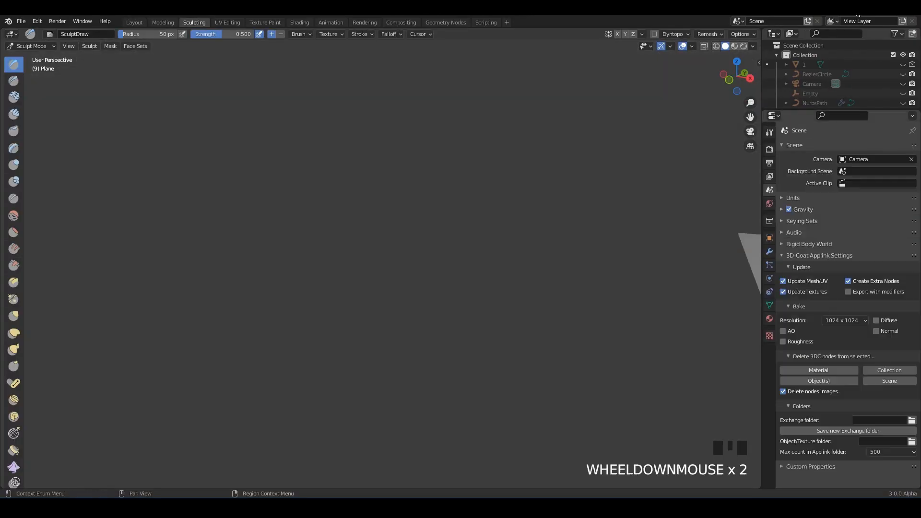
scroll(516, 196, "down", 3)
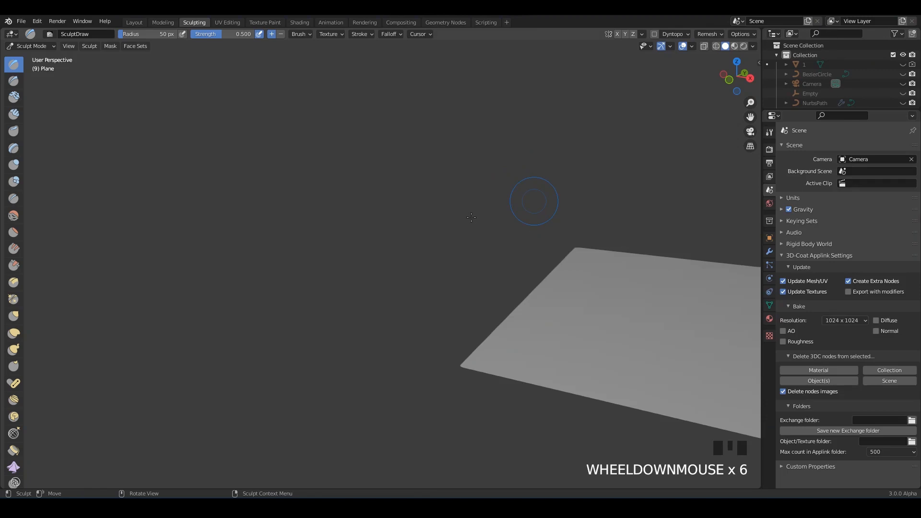
middle_click_drag(533, 201, 695, 86, "shift")
scroll(622, 138, "down", 2)
left_click(752, 46)
left_click(744, 164)
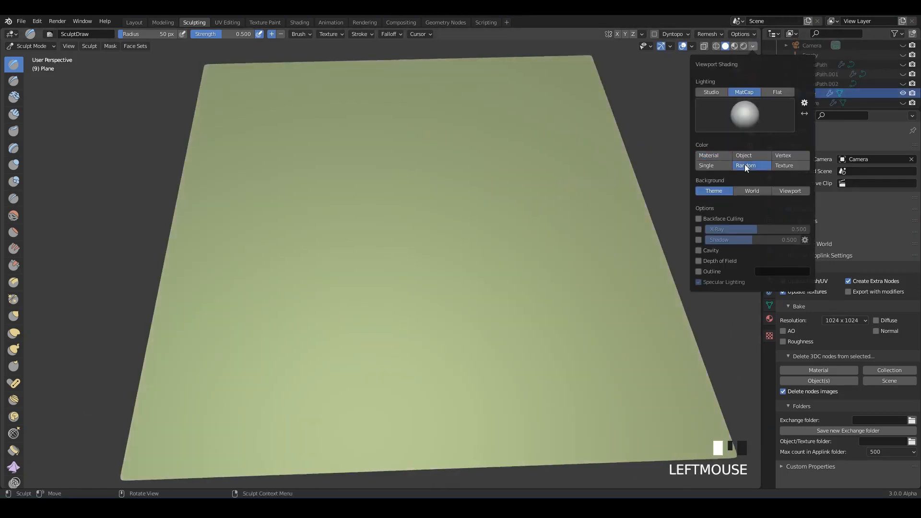
left_click(748, 108)
left_click(599, 153)
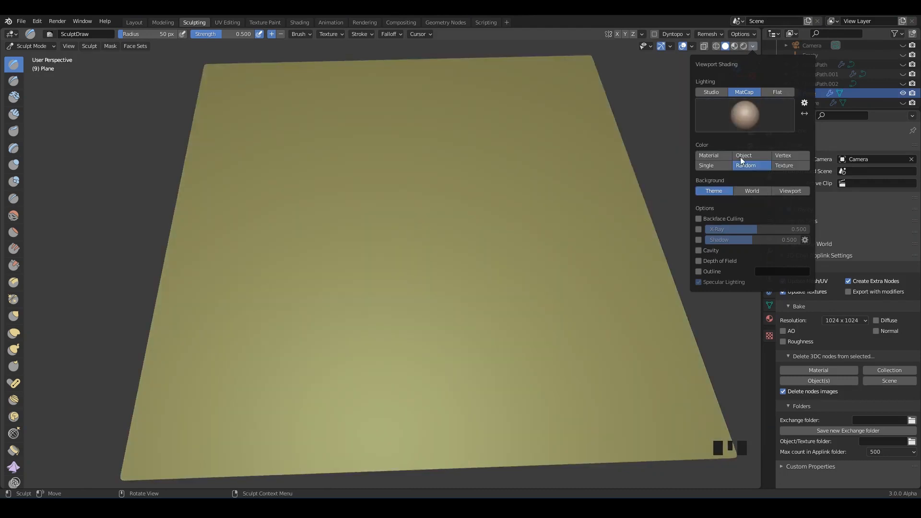
Enable Cavity in the viewport shading and set its type to Both
left_click(698, 250)
left_click(796, 249)
left_click(771, 282)
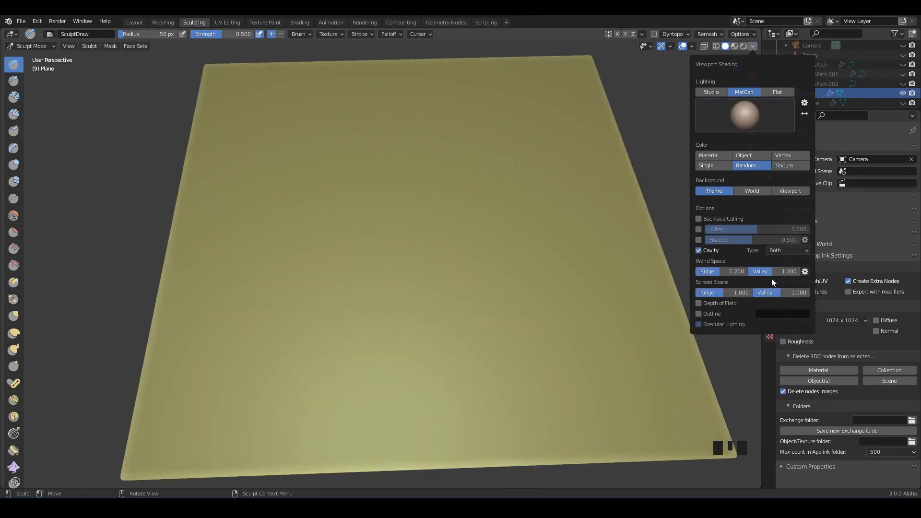
Sculpt a small test bump on the plane with the Draw brush and smooth over it with a 100 px radius
left_click(546, 224)
middle_click_drag(546, 224, 617, 257)
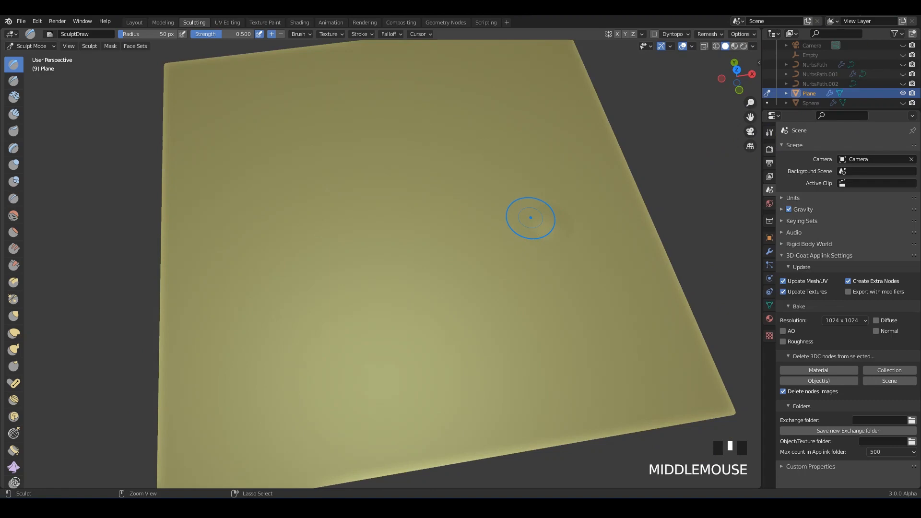
mouse_move(531, 218)
middle_mouse_down()
mouse_move(582, 187)
mouse_move(469, 255)
mouse_move(516, 232)
mouse_move(498, 243)
mouse_move(542, 240)
middle_mouse_up()
middle_click_drag(505, 237, 484, 271, "shift")
left_click_drag(496, 232, 483, 229, "shift")
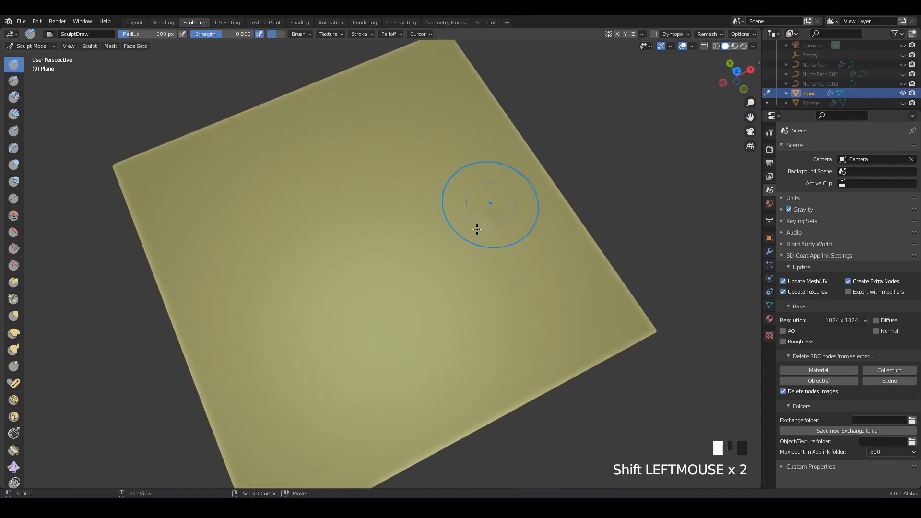
Create a new image texture for the Draw brush, load 1.jpg into it, and replace that image with 2.jpg
left_click(770, 134)
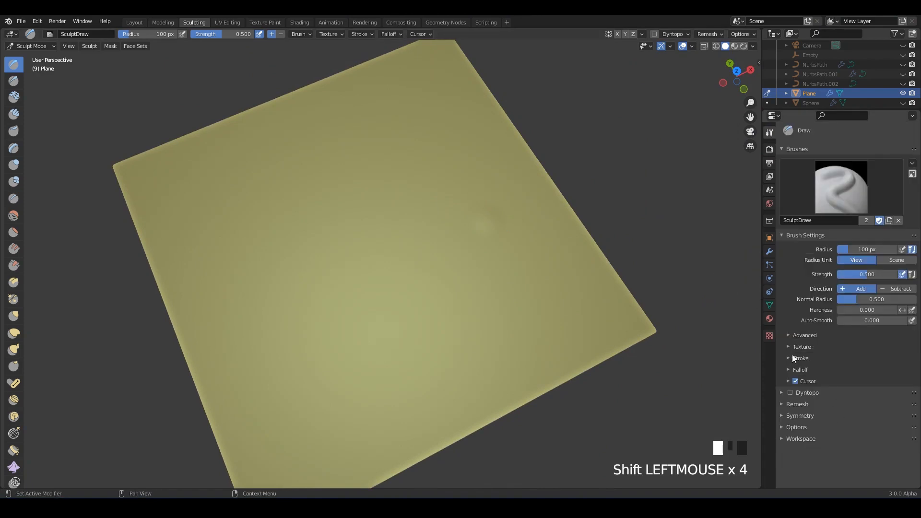
left_click(769, 335)
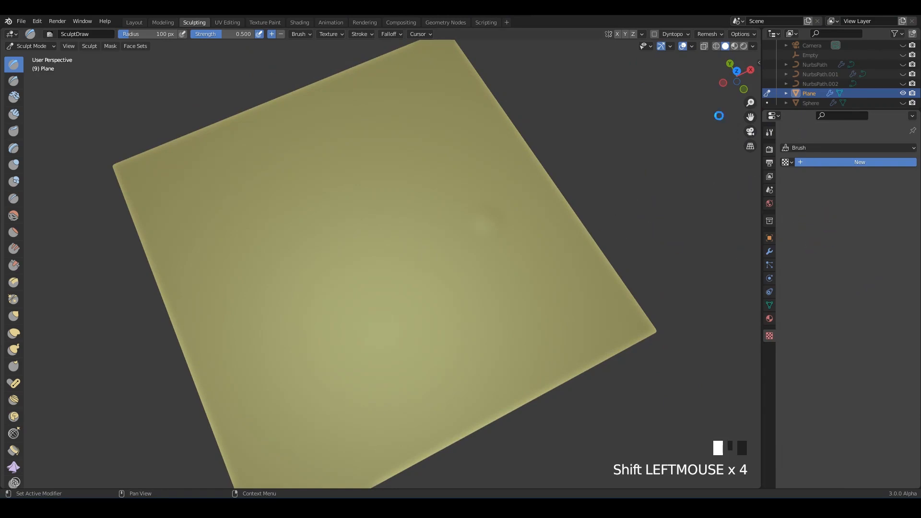
left_click(816, 163)
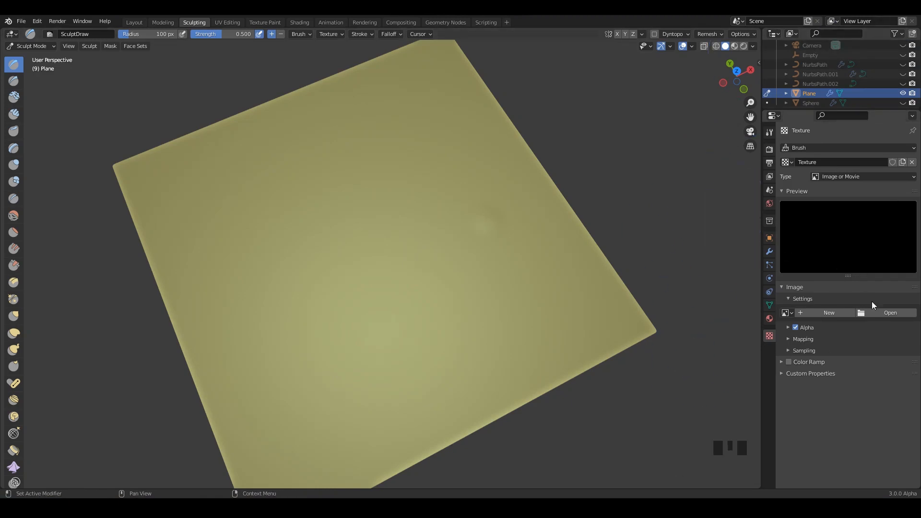
left_click(878, 313)
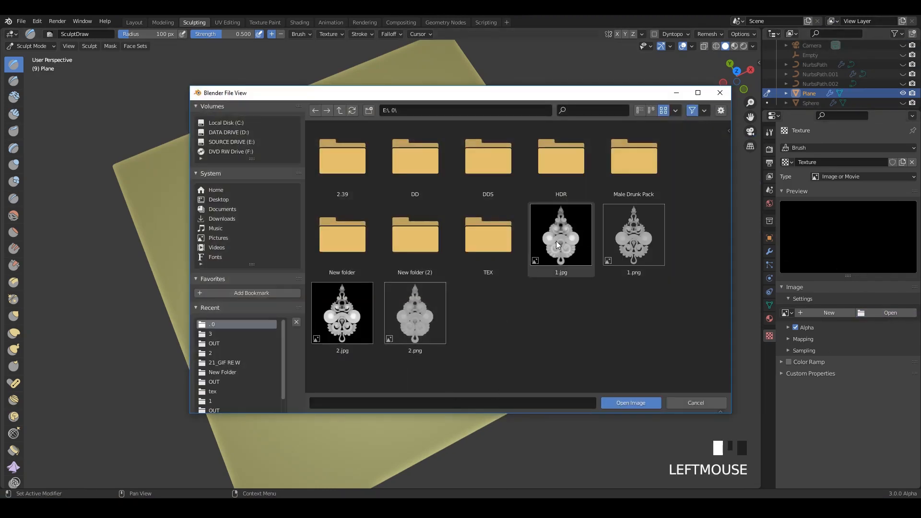
double_click(556, 240)
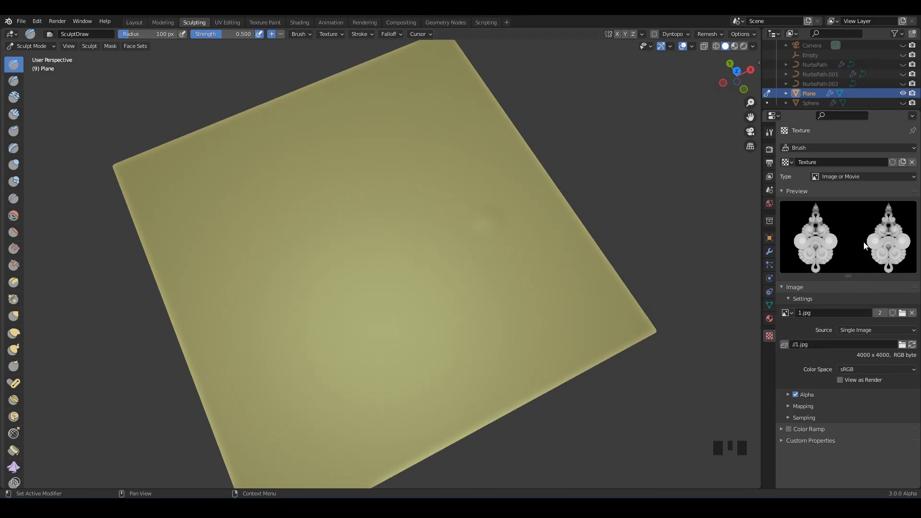
left_click(902, 313)
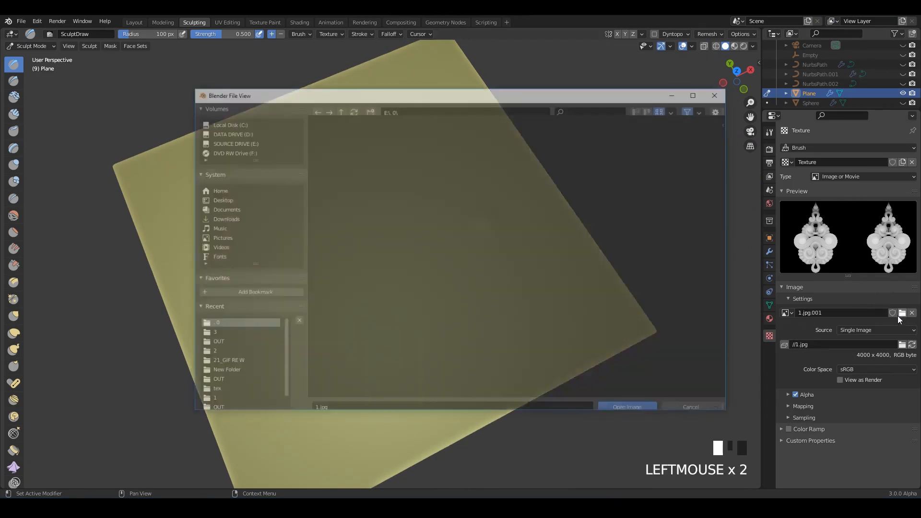
double_click(341, 317)
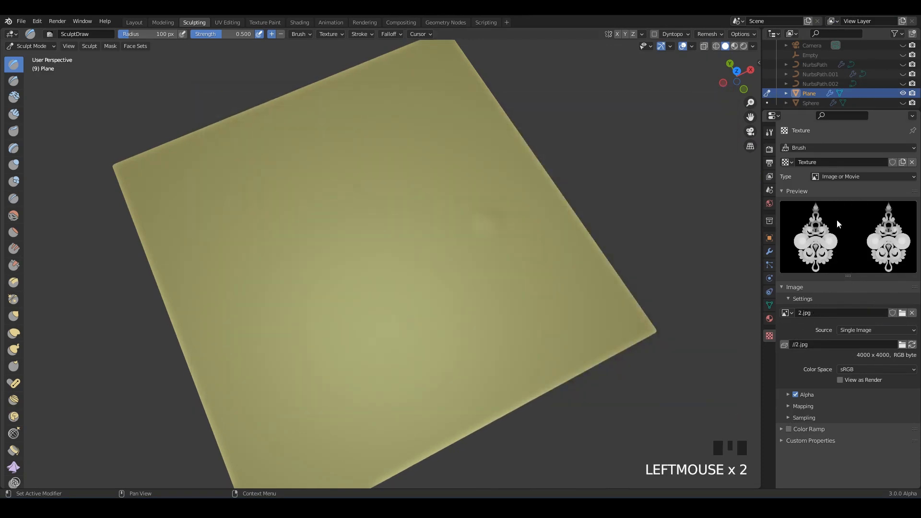
Set the Draw brush's texture mapping to Stencil and move the ornament stencil over the plane
left_click(769, 134)
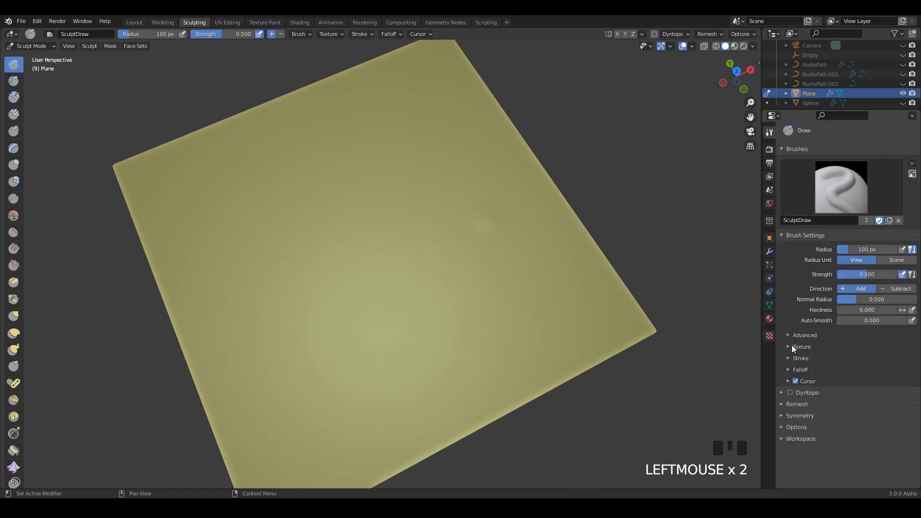
left_click(792, 346)
left_click_drag(857, 429, 859, 365)
right_click_drag(346, 333, 304, 255)
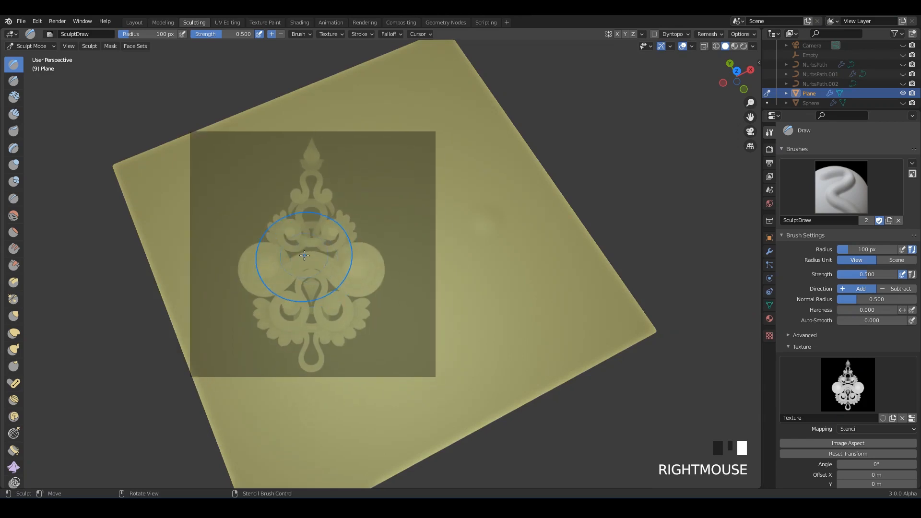
Set the Draw brush's stroke method to Anchored and its falloff curve to Sphere
middle_click_drag(304, 255, 502, 329)
scroll(816, 403, "down", 8)
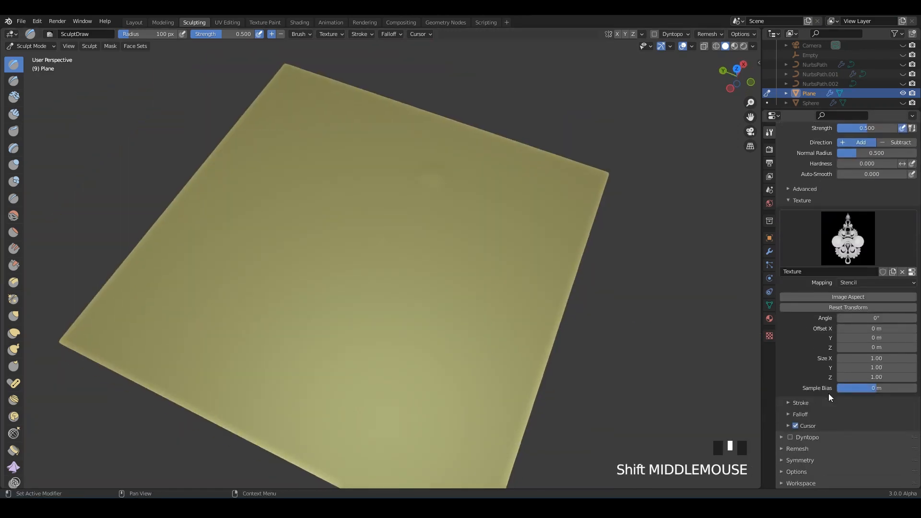
left_click(829, 402)
scroll(837, 384, "down", 4)
left_click(851, 340)
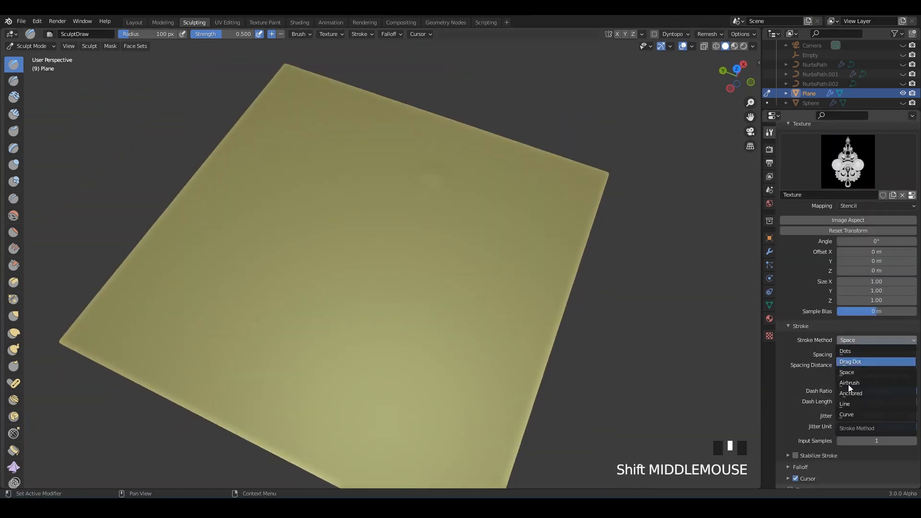
left_click(855, 390)
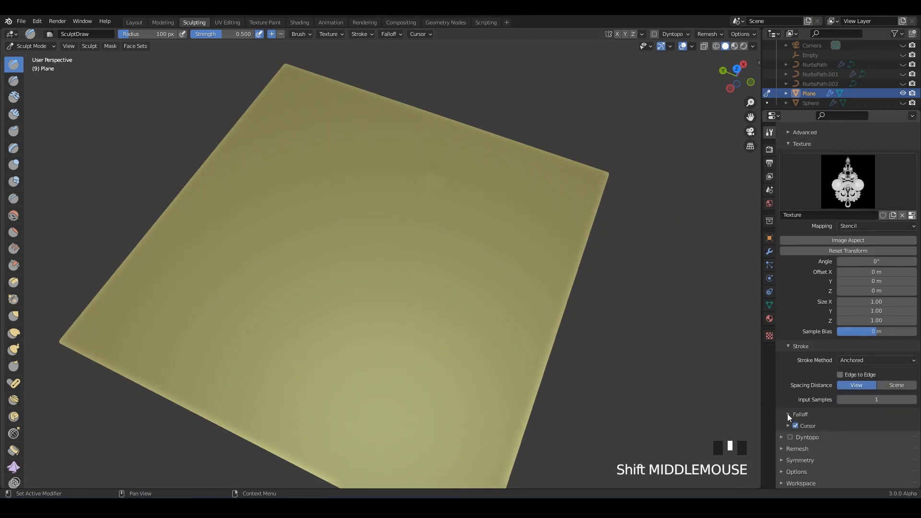
left_click(788, 414)
left_click(808, 428)
left_click(808, 387)
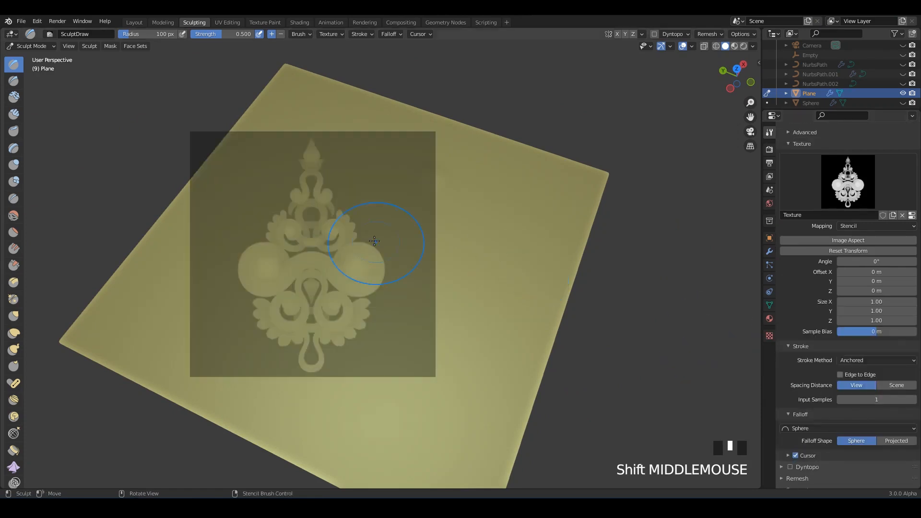
Look at the plane from the top and rotate the ornament stencil to 54.3° while enlarging it
middle_click_drag(376, 243, 428, 240)
scroll(384, 243, "up", 1)
middle_click_drag(428, 241, 355, 272, "alt")
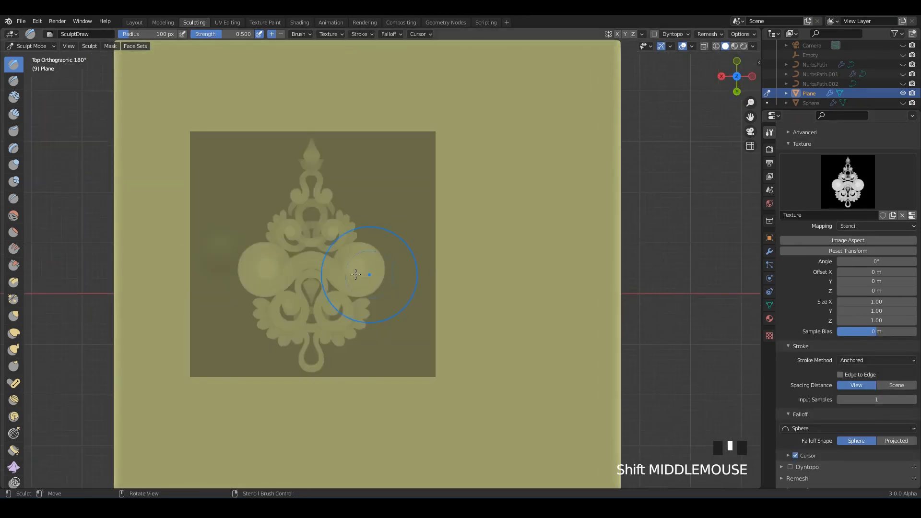
right_click_drag(355, 272, 430, 319)
middle_click_drag(430, 319, 430, 304, "shift")
scroll(345, 305, "down", 2)
scroll(345, 305, "up", 2)
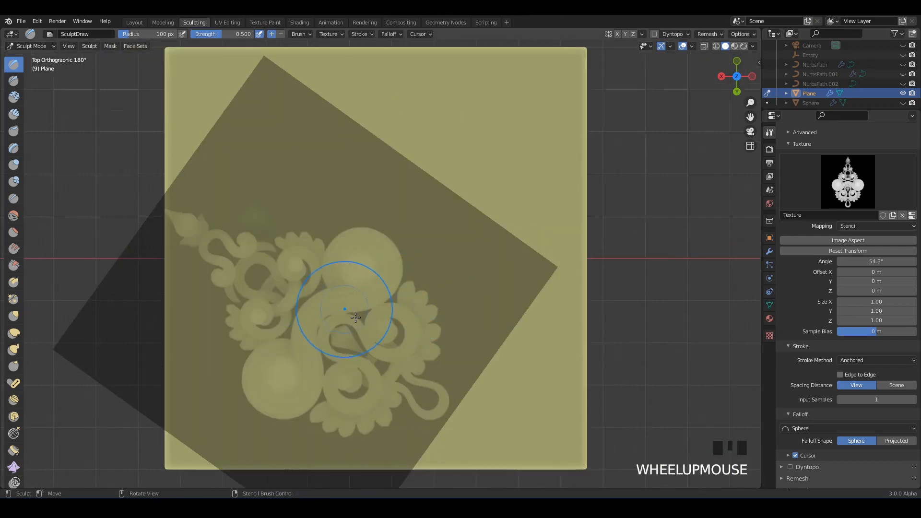
Shrink the rotated stencil slightly and position the ornament within the lower-left part of the plane
middle_click_drag(360, 318, 366, 264, "shift")
right_click_drag(366, 264, 416, 299, "shift")
scroll(416, 299, "down", 1)
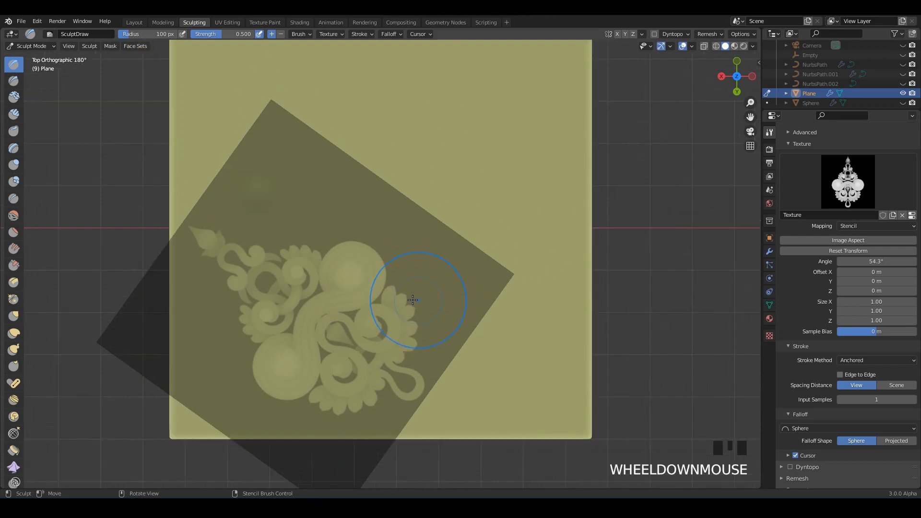
middle_click_drag(416, 299, 390, 302, "shift")
right_click_drag(391, 303, 342, 290)
Lower the brush strength to 0.339 and stamp the ornament onto the plane with one anchored stroke
key("shift+f")
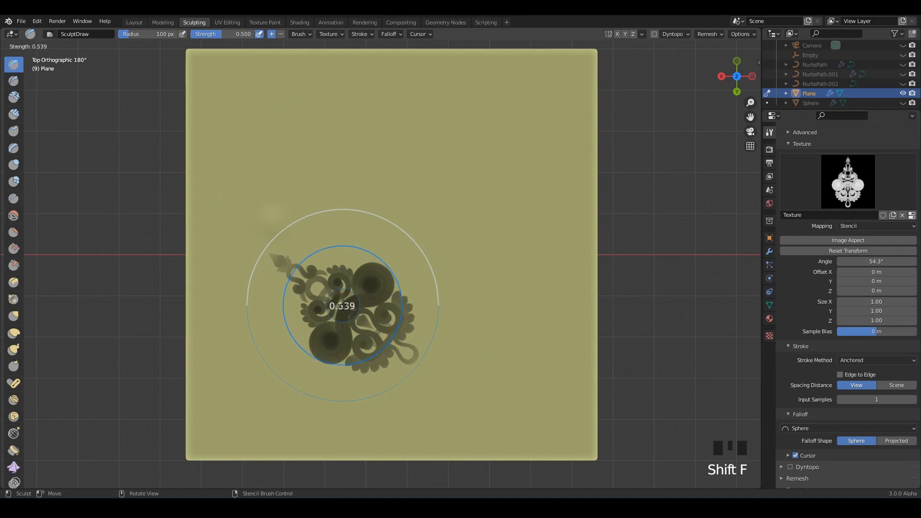
left_click(331, 305)
mouse_move(332, 307)
left_mouse_down()
mouse_move(581, 464)
mouse_move(650, 485)
mouse_move(625, 473)
left_mouse_up()
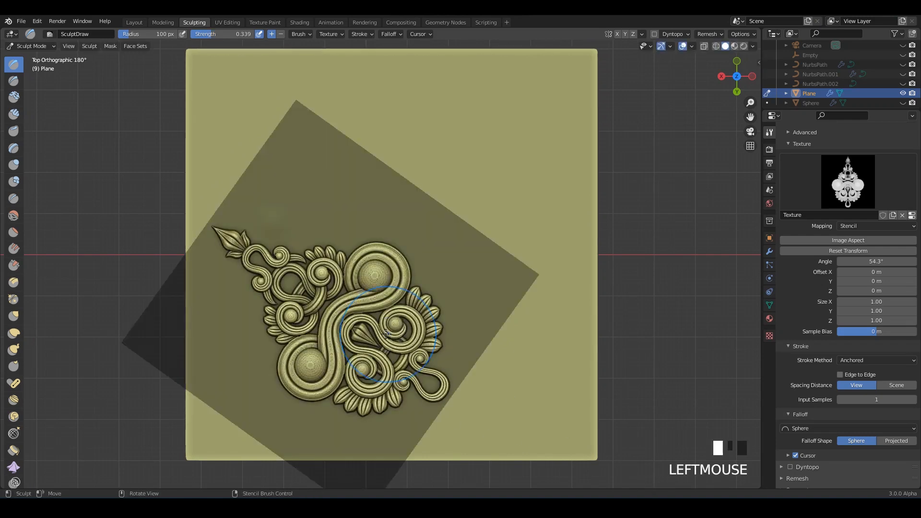
Move the stencil off the stamped ornament and examine the relief from several angles before returning to the top view
right_click_drag(389, 349, 634, 383)
mouse_move(357, 314)
middle_mouse_down()
mouse_move(353, 271)
mouse_move(335, 283)
middle_mouse_up()
mouse_move(316, 293)
middle_mouse_down()
mouse_move(358, 298)
mouse_move(383, 358)
middle_mouse_up()
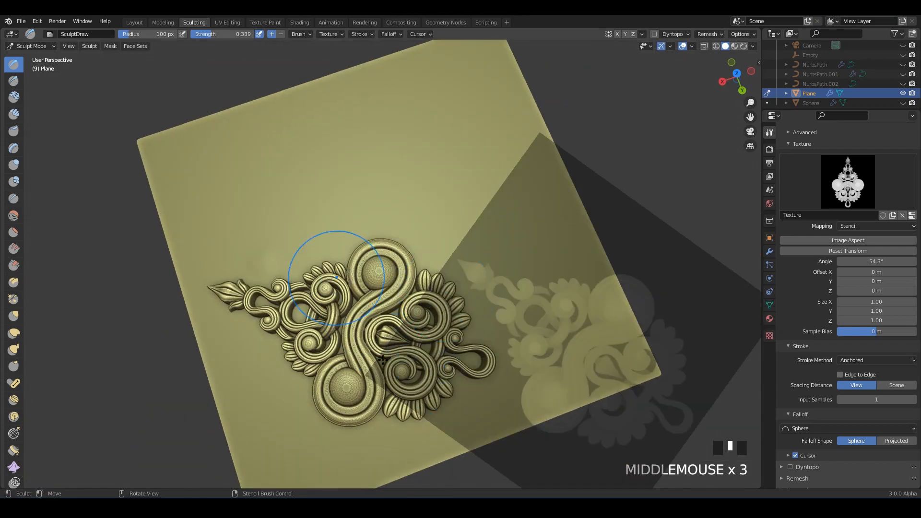
middle_click_drag(459, 347, 373, 300)
middle_click_drag(415, 278, 396, 300, "alt")
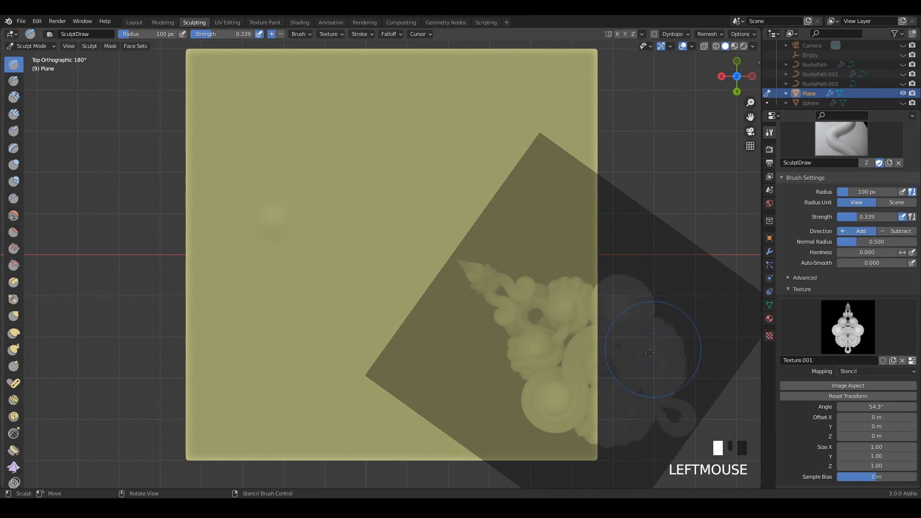
Move the stencil with the other height map over the plane's middle and set the brush strength to 0.139
right_click_drag(649, 353, 417, 280)
key("shift+f")
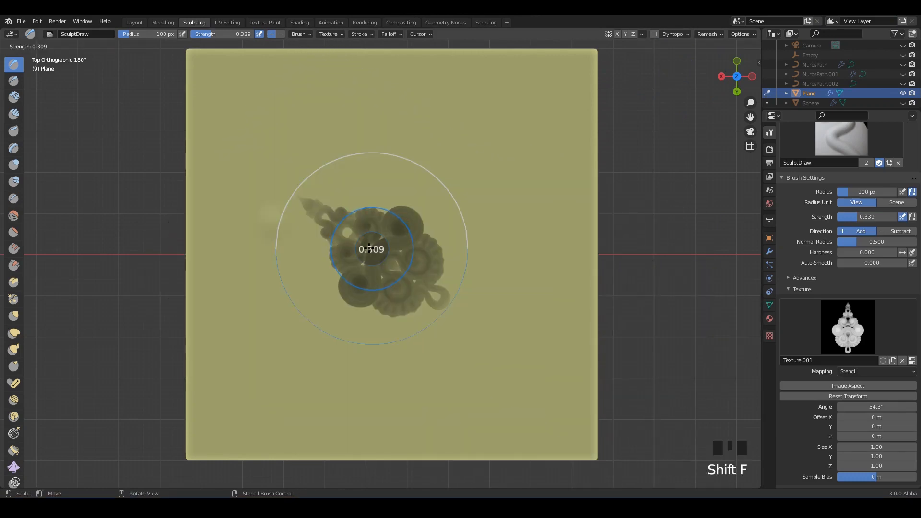
left_click(354, 247)
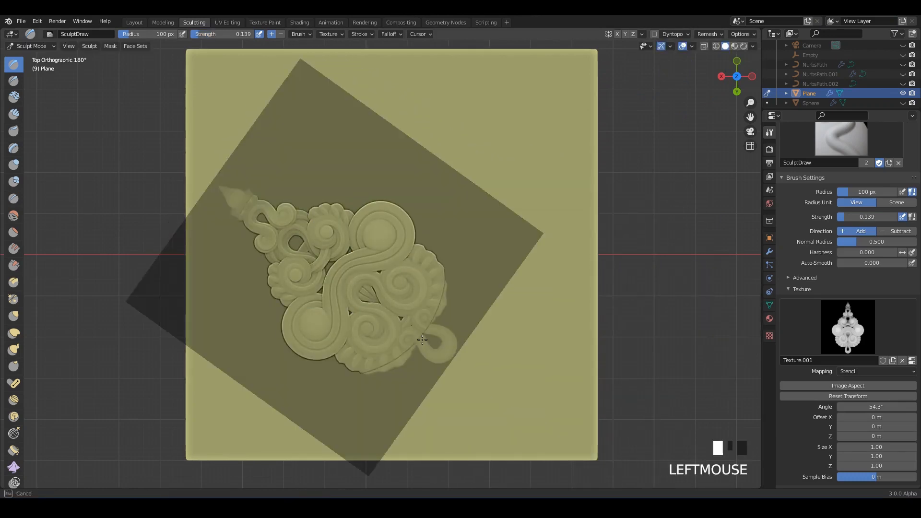
Try stamping the ornament with the Sphere falloff and dab a few smoothing strokes on the plane
left_click_drag(422, 340, 909, 463)
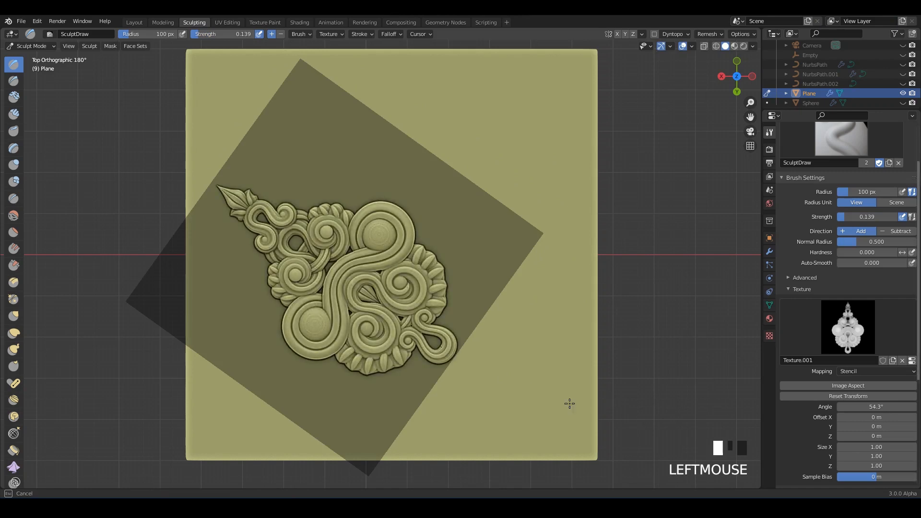
mouse_move(570, 403)
left_mouse_down()
mouse_move(427, 335)
mouse_move(363, 290)
left_mouse_up()
left_click(336, 269, "shift")
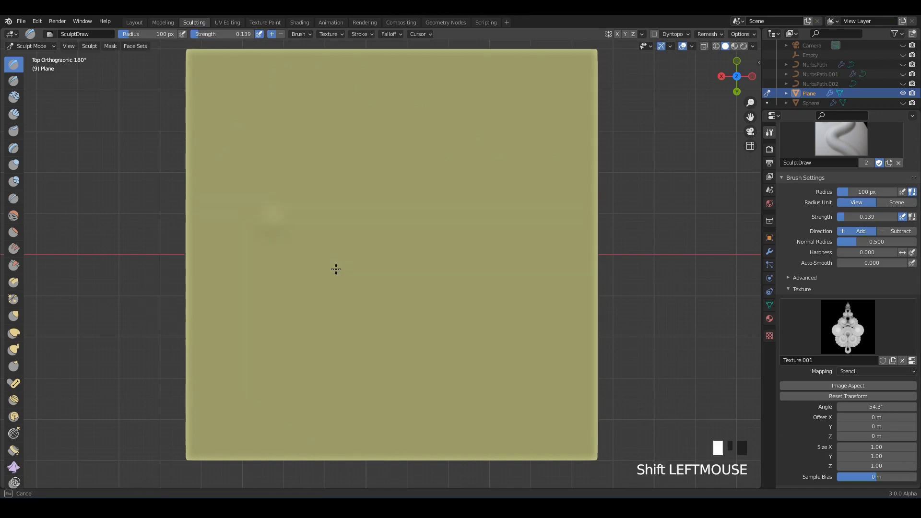
left_click(336, 271, "shift")
left_click(336, 271, "shift")
Change the brush falloff curve to Smooth and stamp the ornament onto the plane with a large anchored stroke
scroll(816, 411, "down", 8)
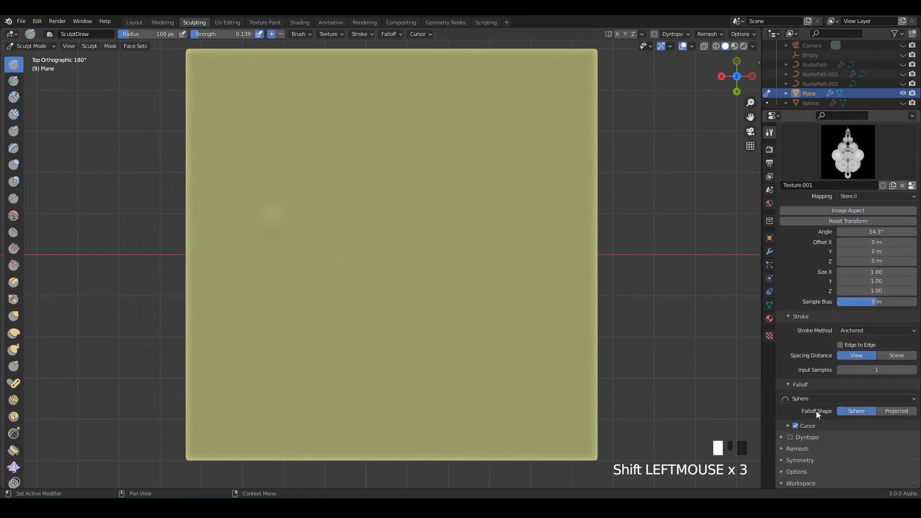
left_click(795, 399)
left_click(799, 377)
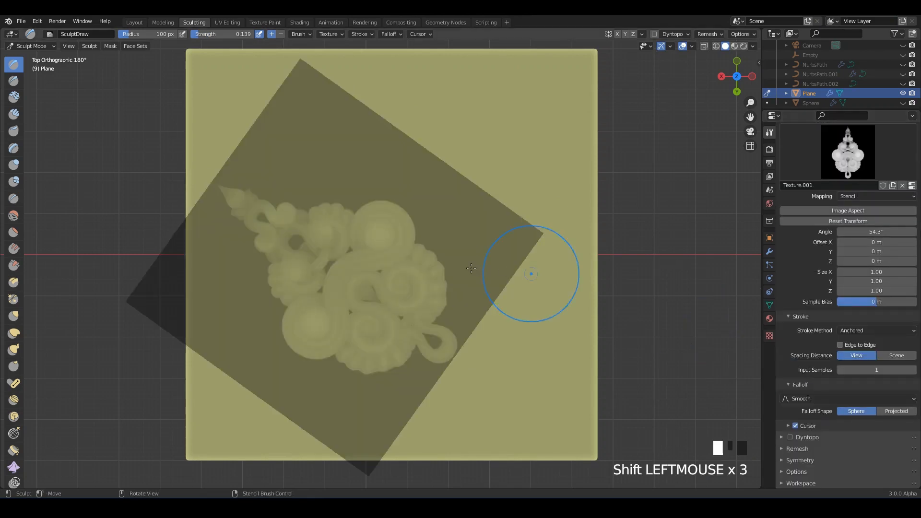
left_click_drag(357, 285, 419, 342)
left_click_drag(527, 396, 527, 396)
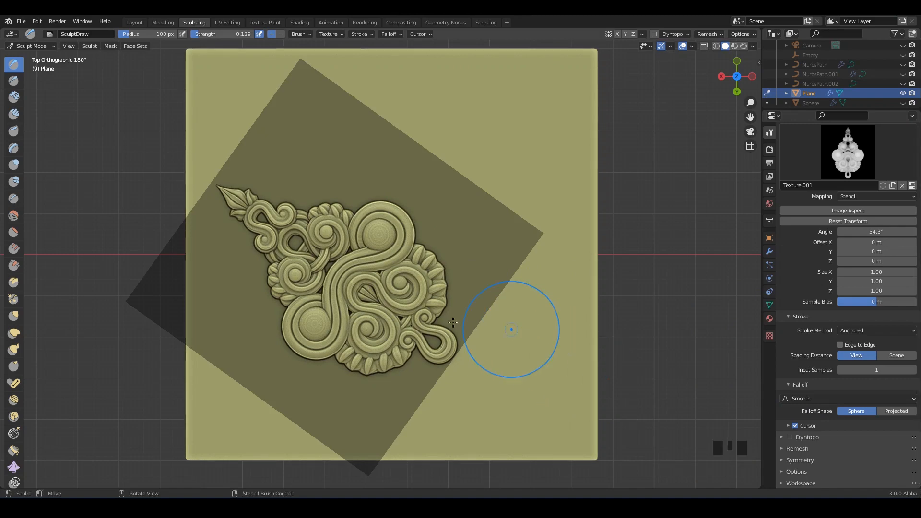
Switch the stencil to the height map named Texture, position it over the bare area beside the stamped ornament and rotate it to 181°
right_click_drag(453, 322, 573, 210)
middle_click_drag(574, 210, 432, 360)
right_click_drag(431, 360, 561, 290)
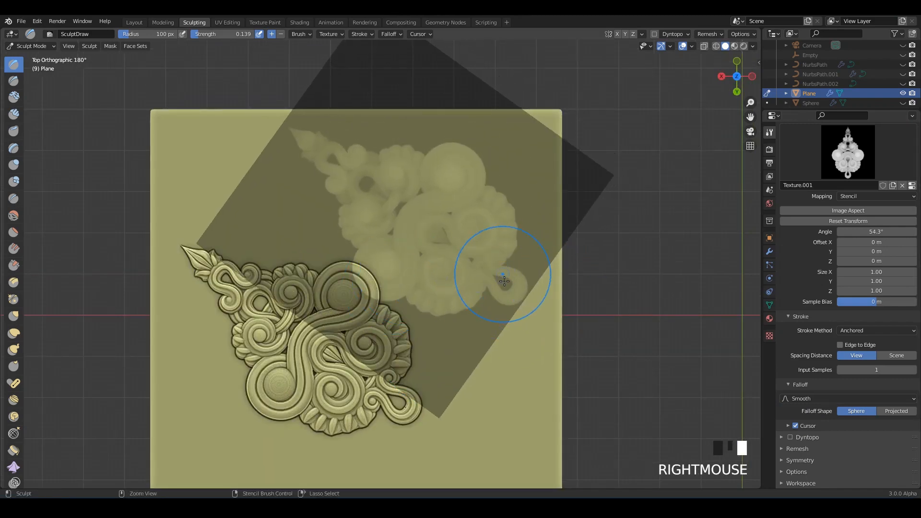
left_click(845, 159)
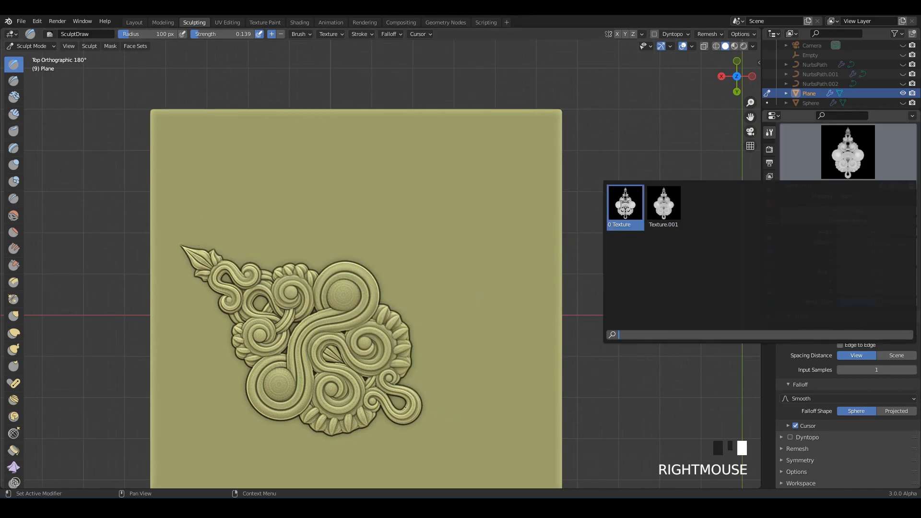
left_click(621, 205)
right_click_drag(487, 249, 502, 259)
right_click_drag(502, 259, 360, 147, "ctrl")
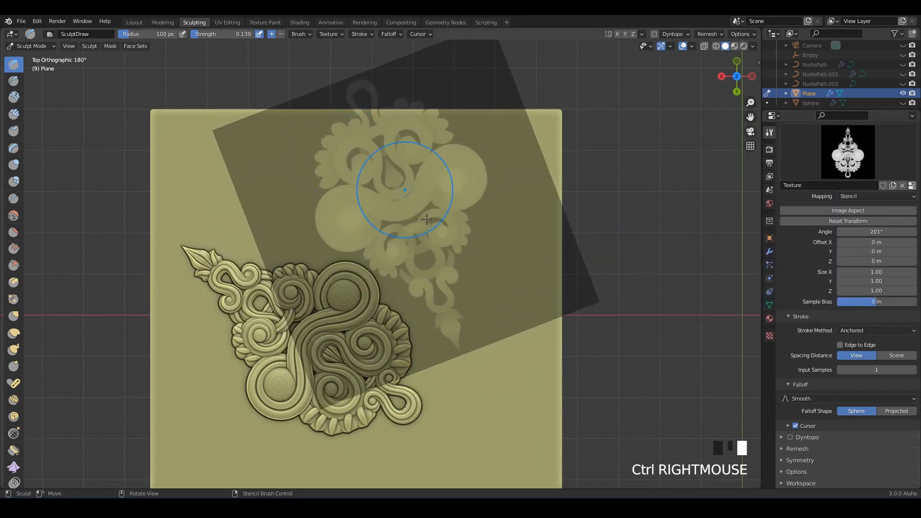
right_click_drag(426, 219, 510, 226)
Set the brush strength to 0.230 and stamp the symmetrical ornament onto the plane with large anchored strokes
key("shift+f")
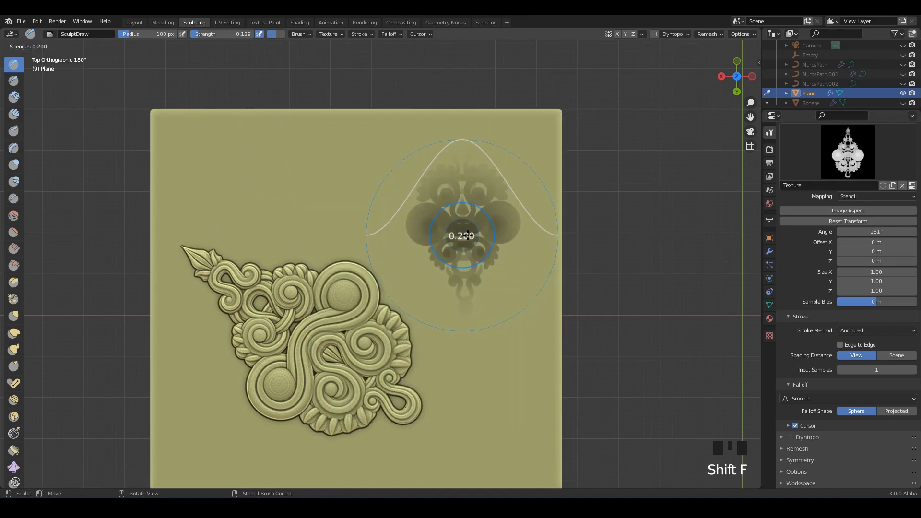
left_click(469, 235)
left_click_drag(457, 258, 474, 284)
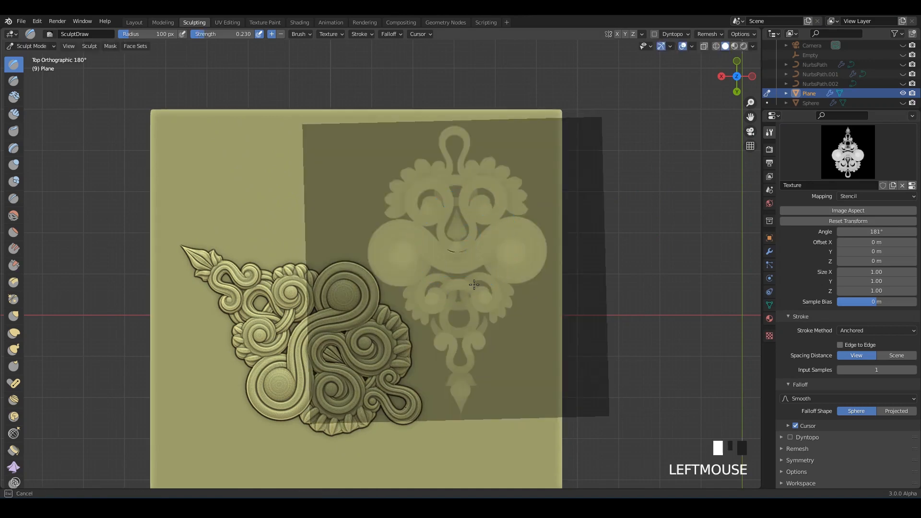
left_click_drag(521, 340, 580, 378)
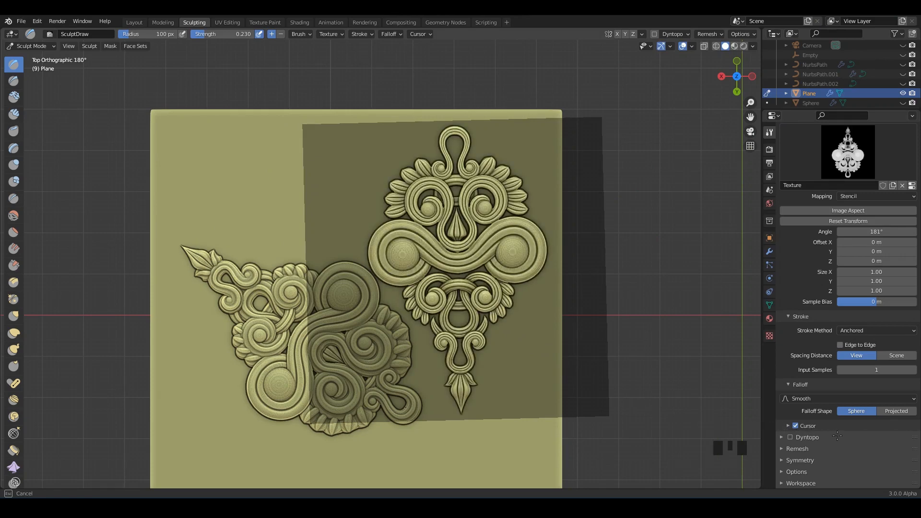
Move the stencil off the new stamp and position it near the empty corner above the first ornament's pointed tip
right_click_drag(519, 325, 654, 337)
middle_click_drag(456, 307, 434, 254)
middle_click_drag(388, 252, 413, 279)
scroll(503, 316, "up", 2)
right_click_drag(504, 317, 236, 205)
scroll(236, 205, "up", 2)
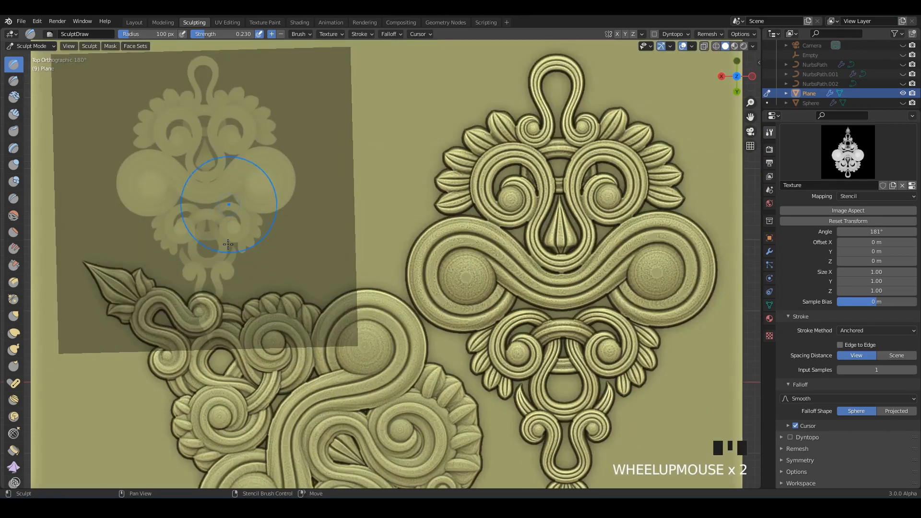
middle_click_drag(236, 205, 233, 222, "shift")
Switch the stencil to Texture.001, rotate it to 65.2° and stamp a smaller ornament in the plane's empty corner
left_click(848, 153)
left_click(662, 207)
middle_click_drag(256, 185, 307, 204, "shift")
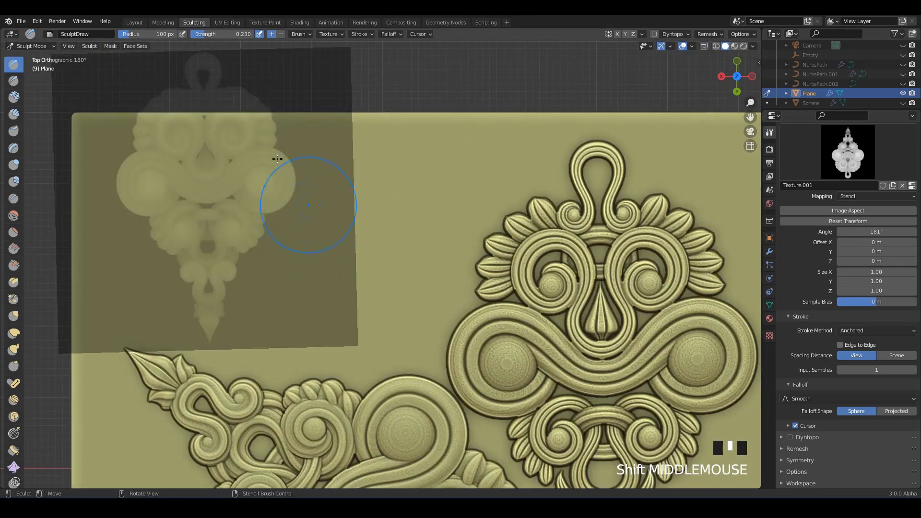
right_click_drag(307, 204, 315, 231, "ctrl")
mouse_move(263, 239)
left_mouse_down()
mouse_move(480, 336)
mouse_move(917, 409)
left_mouse_up()
left_click_drag(571, 335, 291, 249)
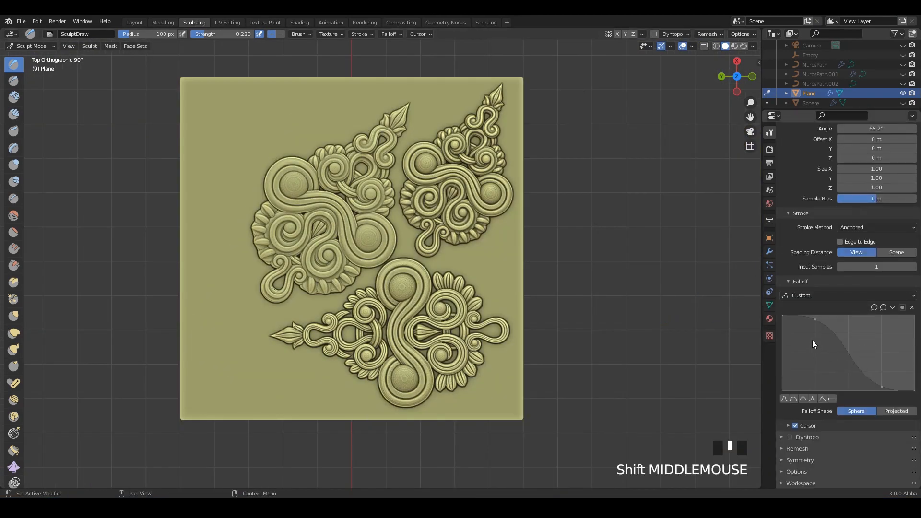
Set the brush falloff curve to Sphere and stamp an enlarged ornament across the plane's bare edge with the stencil at 179°
left_click(799, 295)
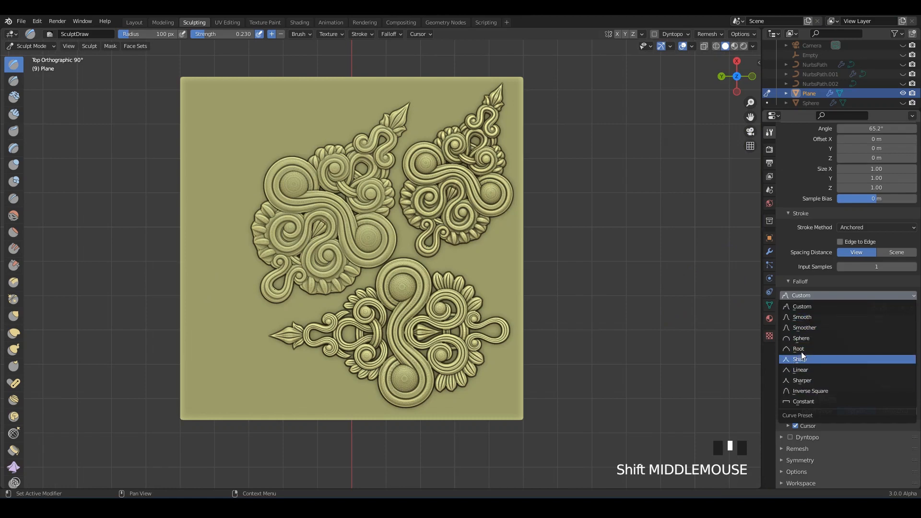
left_click(803, 339)
mouse_move(472, 248)
right_mouse_down()
mouse_move(218, 208)
mouse_move(165, 155)
right_mouse_up()
middle_click_drag(226, 173, 317, 260, "shift")
scroll(317, 260, "up", 3)
mouse_move(263, 198)
right_mouse_down()
mouse_move(318, 181)
mouse_move(246, 239)
mouse_move(267, 209)
mouse_move(304, 275)
mouse_move(138, 123)
mouse_move(140, 113)
right_mouse_up()
mouse_move(324, 167)
right_mouse_down()
mouse_move(343, 253)
mouse_move(321, 281)
mouse_move(339, 260)
mouse_move(315, 268)
mouse_move(353, 255)
mouse_move(330, 242)
mouse_move(336, 268)
right_mouse_up()
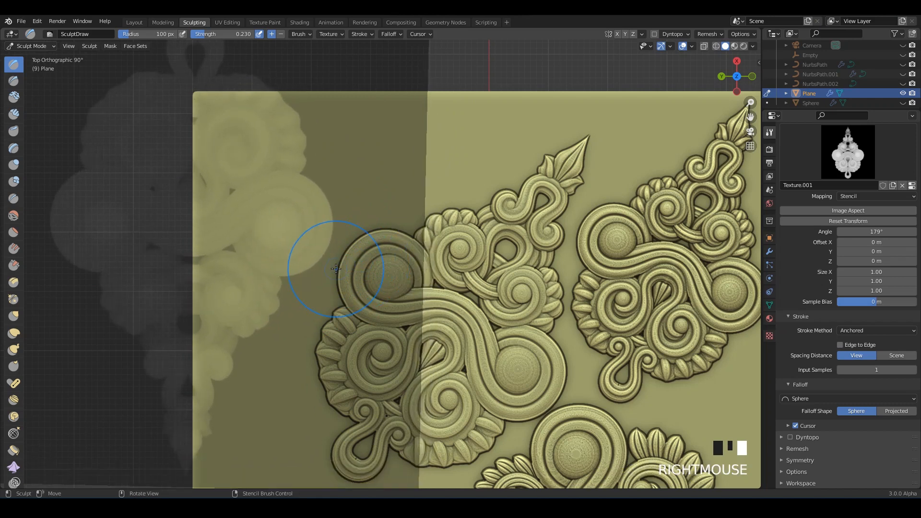
mouse_move(221, 179)
left_mouse_down()
mouse_move(484, 283)
mouse_move(527, 288)
left_mouse_up()
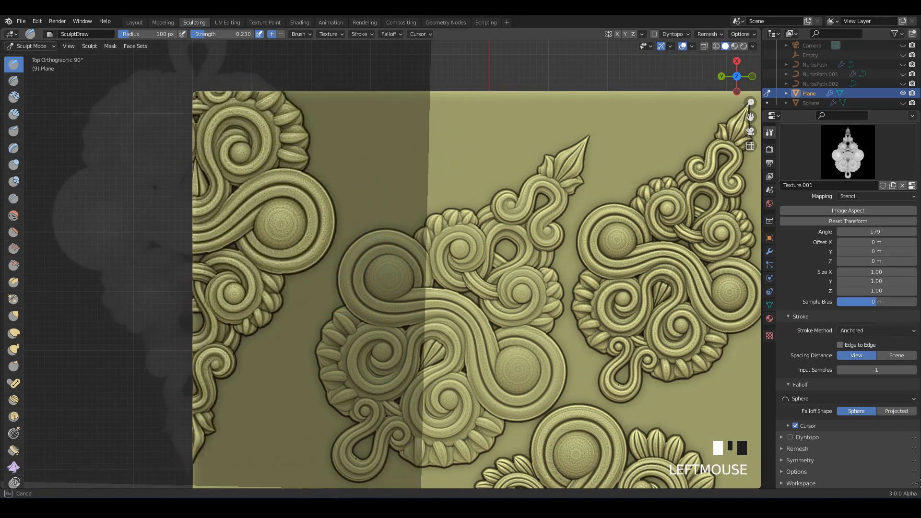
Turn the plane around in the top view and stamp the enlarged ornament pointing inward over the empty corner beside the symmetrical ornament
scroll(499, 288, "down", 3)
middle_click_drag(485, 307, 398, 207, "shift")
mouse_move(407, 230)
middle_mouse_down("alt")
mouse_move(417, 216)
mouse_move(428, 264)
mouse_move(410, 342)
middle_mouse_up("alt")
scroll(374, 326, "up", 1)
mouse_move(291, 291)
right_mouse_down()
mouse_move(528, 285)
mouse_move(534, 210)
mouse_move(536, 219)
right_mouse_up()
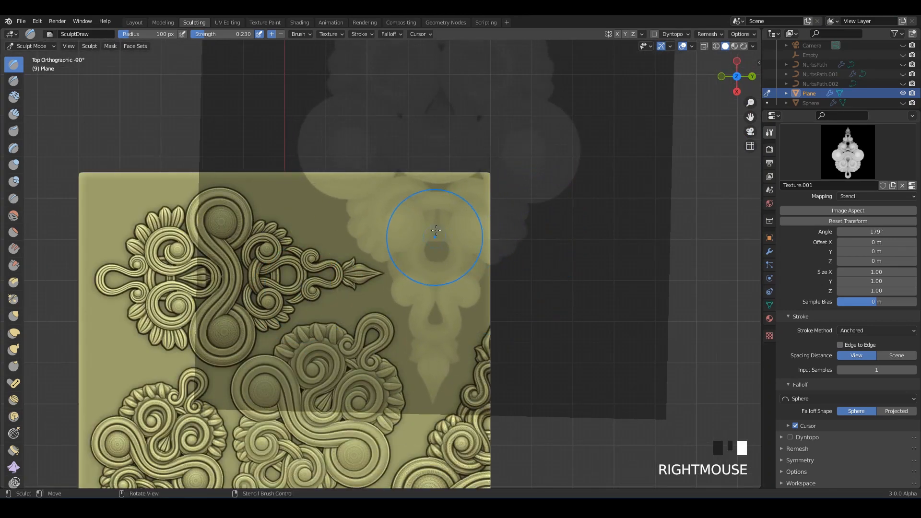
left_click_drag(917, 439, 644, 305)
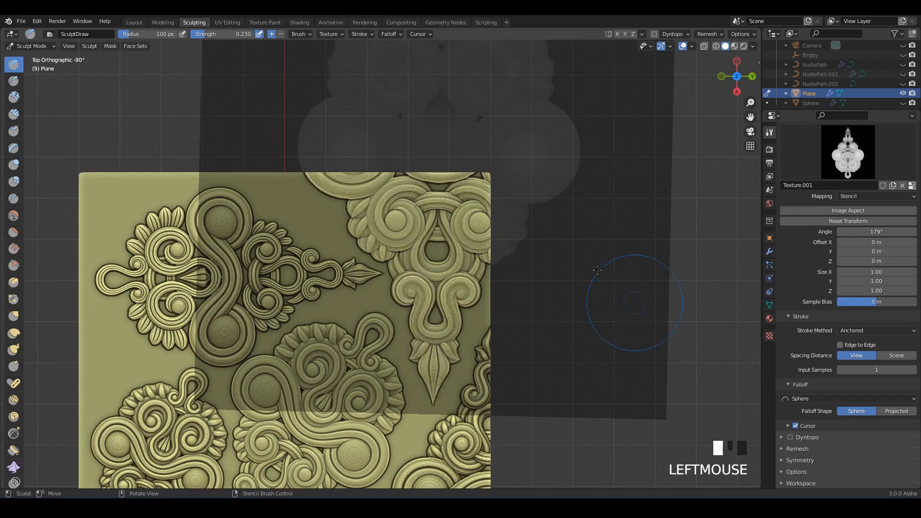
Move the stencil to the plane's lower edge, rotate it to 138° and stamp the ornament so the edge cuts through it
scroll(575, 283, "down", 2)
middle_click_drag(482, 241, 540, 223, "shift")
scroll(540, 224, "up", 1)
right_click_drag(540, 224, 147, 237)
middle_click_drag(145, 238, 185, 213, "shift")
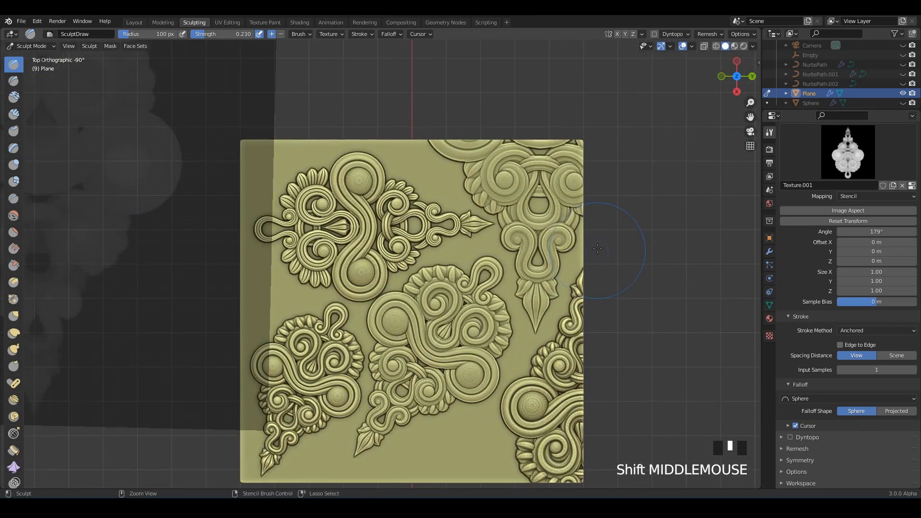
scroll(371, 267, "up", 1)
middle_click_drag(139, 292, 185, 120, "shift")
mouse_move(186, 121)
right_mouse_down()
mouse_move(653, 397)
mouse_move(670, 368)
right_mouse_up()
middle_click_drag(670, 367, 628, 281, "shift")
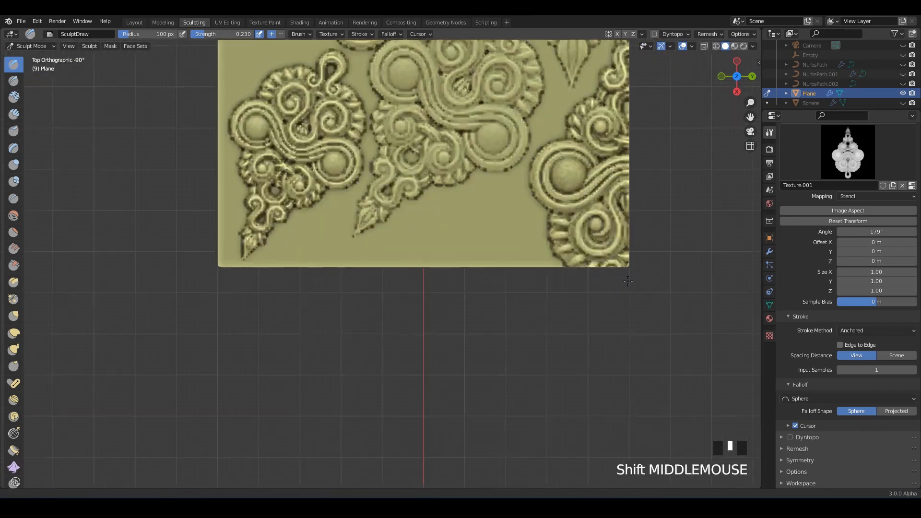
right_click_drag(572, 330, 517, 305)
right_click_drag(574, 329, 510, 346, "ctrl")
right_click_drag(566, 312, 546, 321)
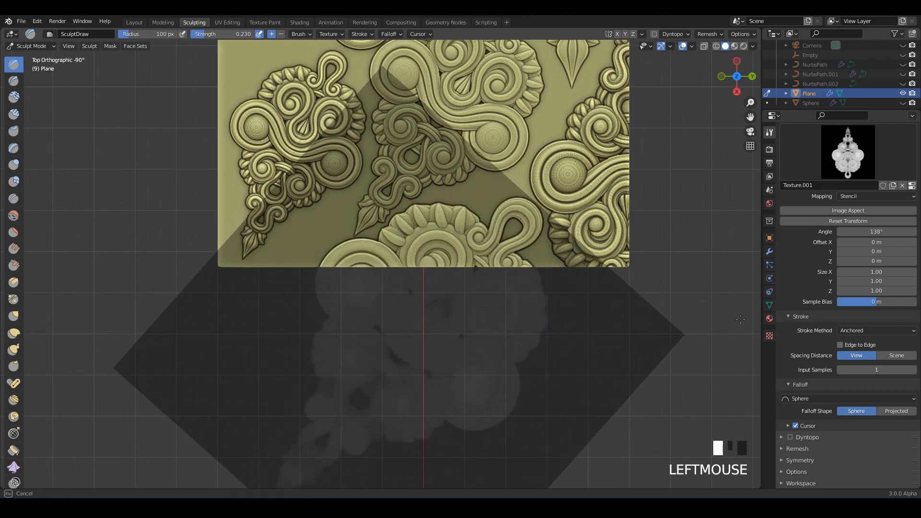
Move the stencil to the plane's upper-left corner, rotate it to 296° and stamp the ornament's pointed tip there
right_click_drag(457, 319, 122, 230)
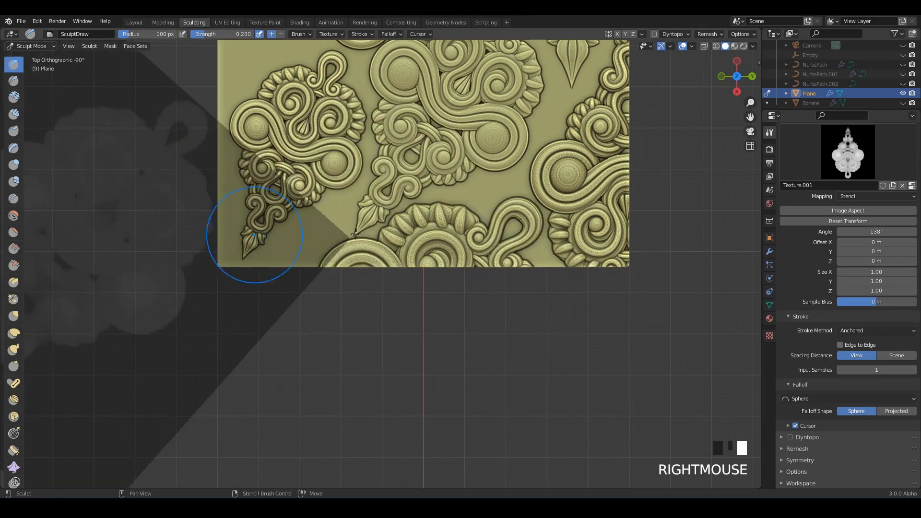
middle_click_drag(339, 194, 477, 360, "shift")
middle_click_drag(262, 203, 220, 286, "shift")
right_click_drag(220, 286, 442, 206)
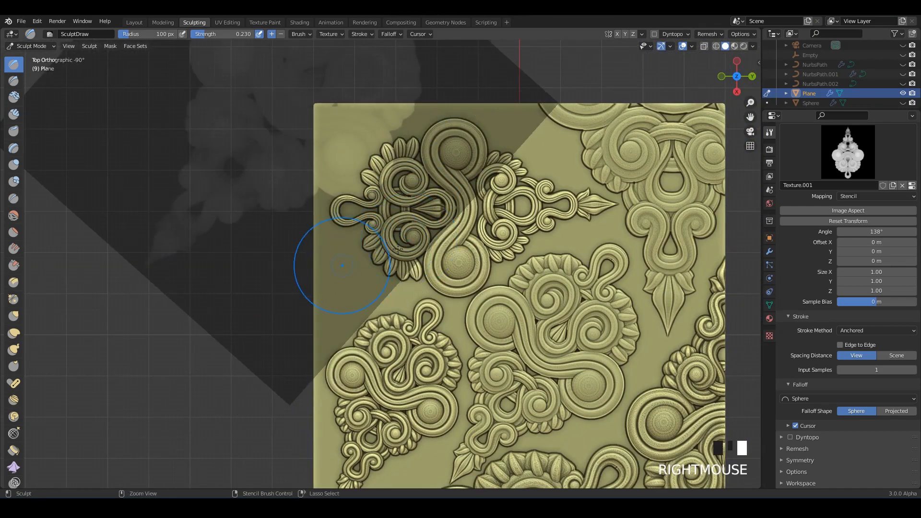
right_click_drag(397, 249, 355, 159, "ctrl")
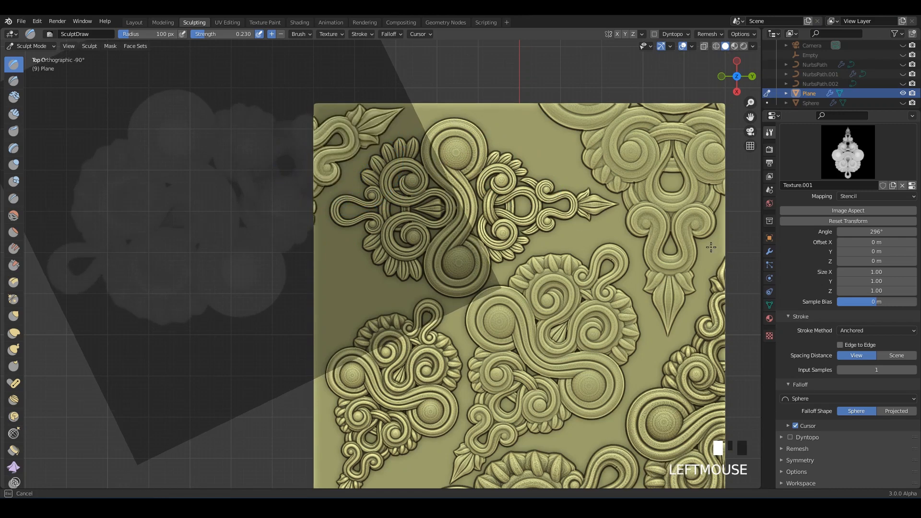
Switch the stencil back to the height map named Texture and rotate it to 307° beside the plane's left edge
left_click(796, 172)
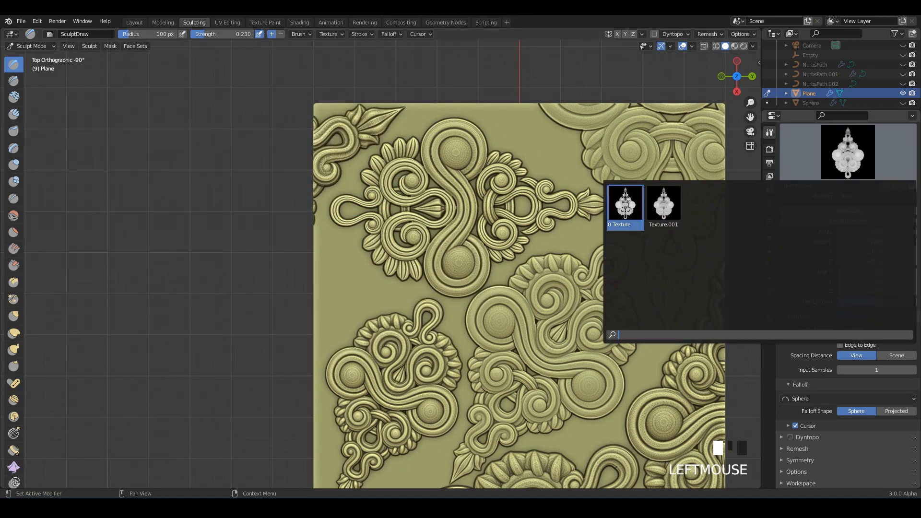
left_click(628, 205)
middle_click_drag(478, 211, 518, 169, "shift")
mouse_move(314, 219)
right_mouse_down()
mouse_move(376, 267)
mouse_move(327, 277)
mouse_move(390, 250)
mouse_move(216, 297)
right_mouse_up()
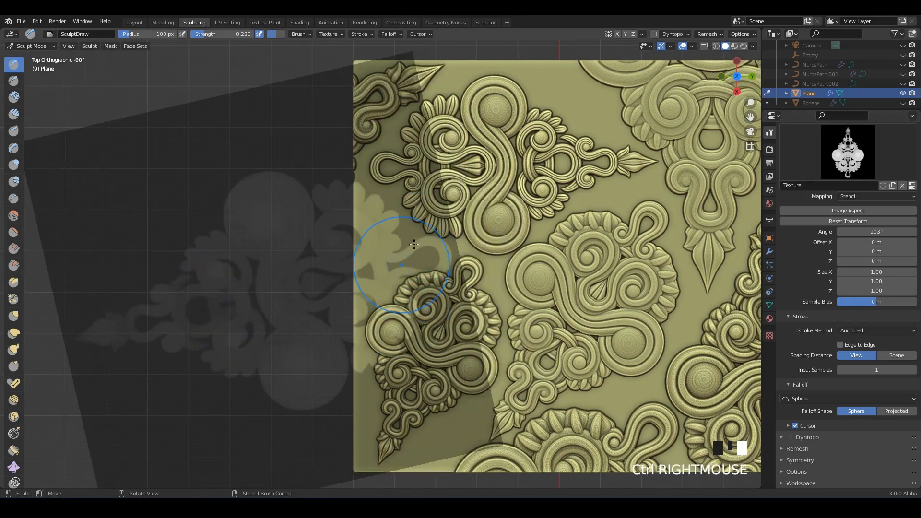
mouse_move(414, 245)
right_mouse_down("ctrl")
mouse_move(408, 228)
mouse_move(398, 230)
mouse_move(404, 245)
mouse_move(434, 254)
mouse_move(423, 203)
right_mouse_up("ctrl")
mouse_move(423, 204)
right_mouse_down()
mouse_move(422, 257)
mouse_move(448, 261)
mouse_move(440, 229)
right_mouse_up()
mouse_move(441, 229)
right_mouse_down()
mouse_move(458, 279)
mouse_move(456, 271)
mouse_move(408, 405)
mouse_move(326, 139)
mouse_move(369, 87)
mouse_move(377, 221)
mouse_move(362, 279)
mouse_move(385, 319)
mouse_move(425, 280)
mouse_move(403, 296)
mouse_move(401, 274)
mouse_move(581, 154)
mouse_move(346, 214)
right_mouse_up()
scroll(508, 235, "down", 2)
scroll(531, 254, "up", 1)
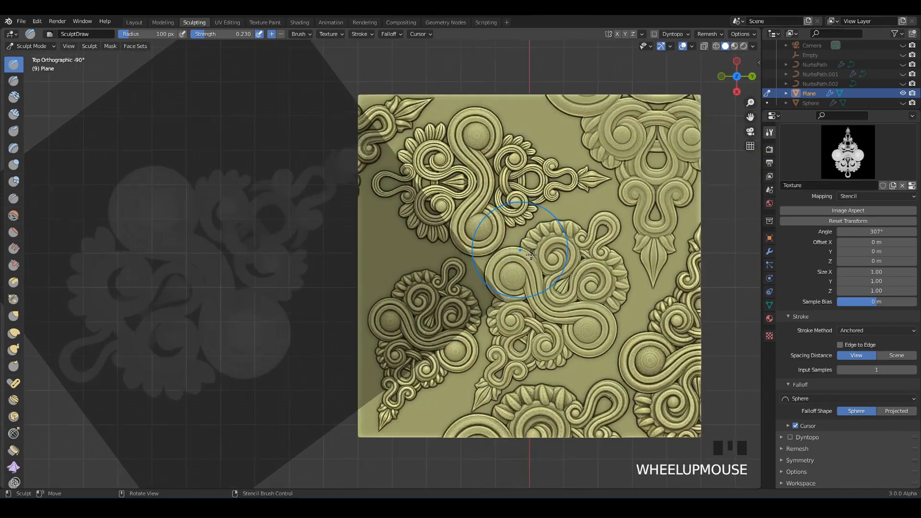
scroll(531, 255, "up", 1)
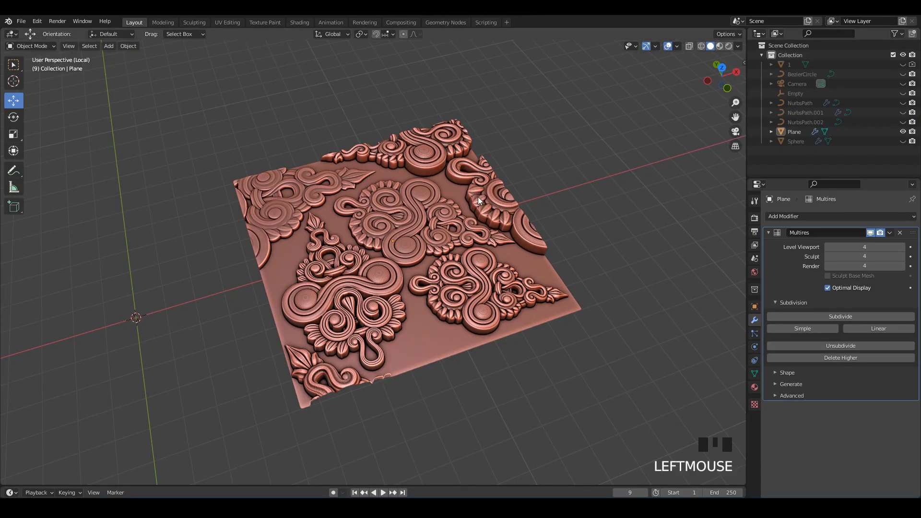
Try flattening the sculpted plane by scaling it down along the global Z axis
middle_click_drag(478, 197, 507, 217)
key("s")
key("z")
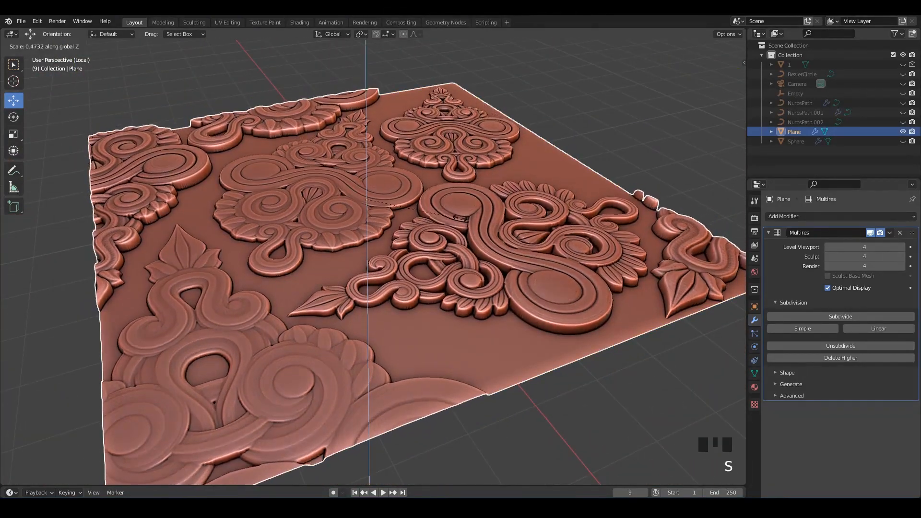
right_click(630, 136)
left_click(628, 135)
scroll(594, 123, "down", 1)
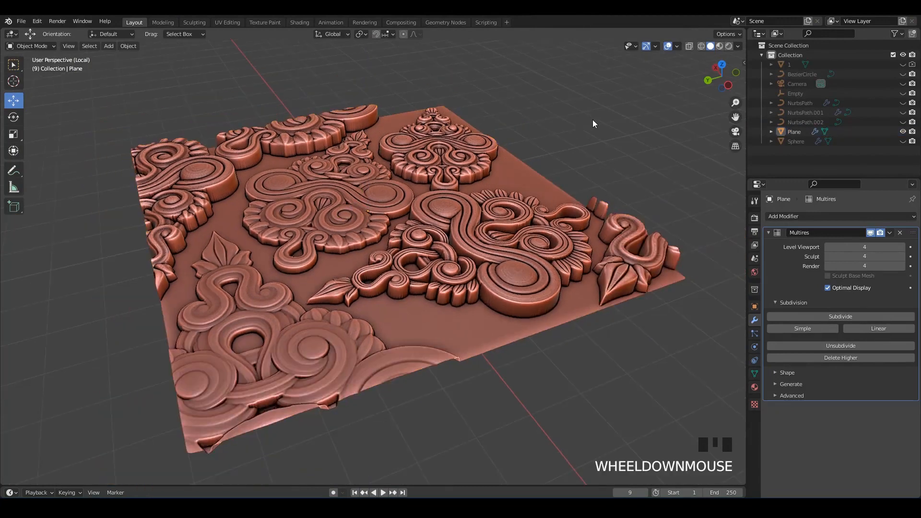
Save the file and compare lower Multires viewport levels, starting at 3, before restoring level 4
middle_click_drag(593, 123, 518, 146)
key("ctrl+s")
left_click(826, 247)
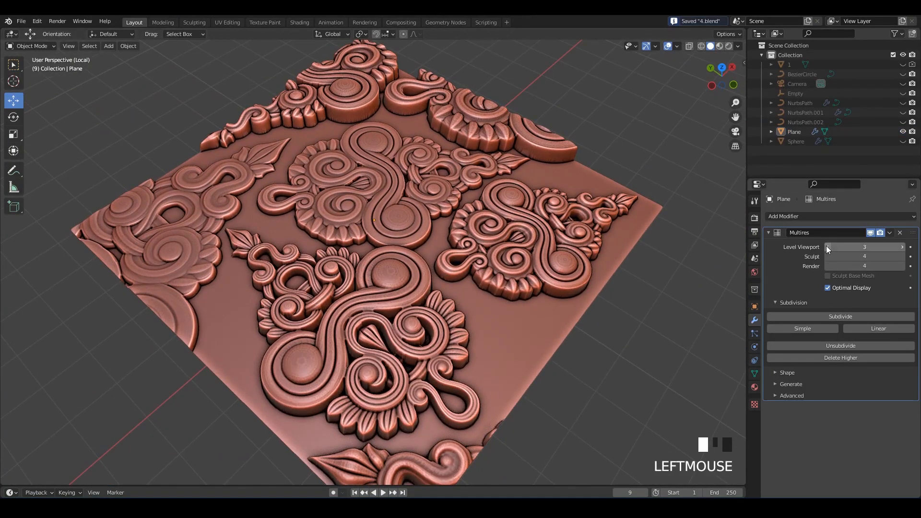
left_click(826, 247)
left_click(902, 247)
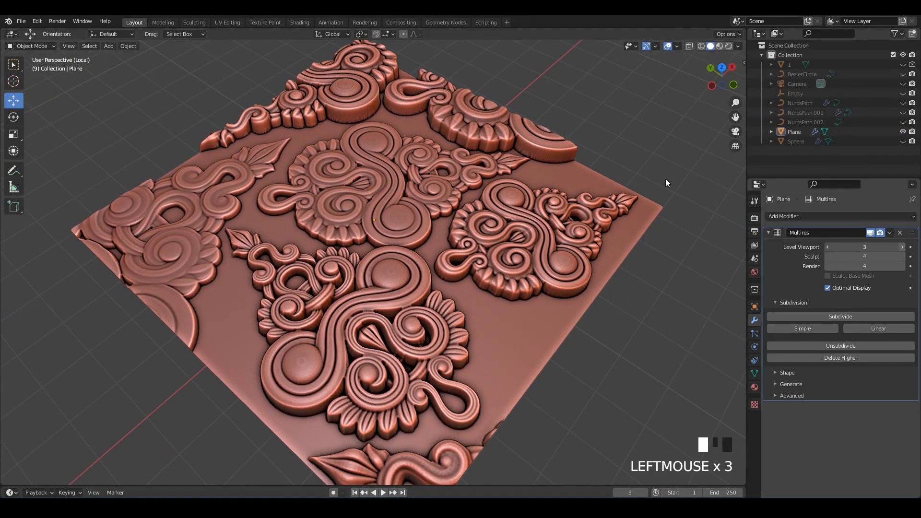
left_click(643, 125)
View the whole sculpted plane from above and save the file again
scroll(642, 126, "down", 2)
middle_click_drag(624, 134, 589, 202)
scroll(479, 157, "up", 1)
scroll(422, 166, "up", 2)
scroll(589, 202, "down", 2)
key("ctrl+s")
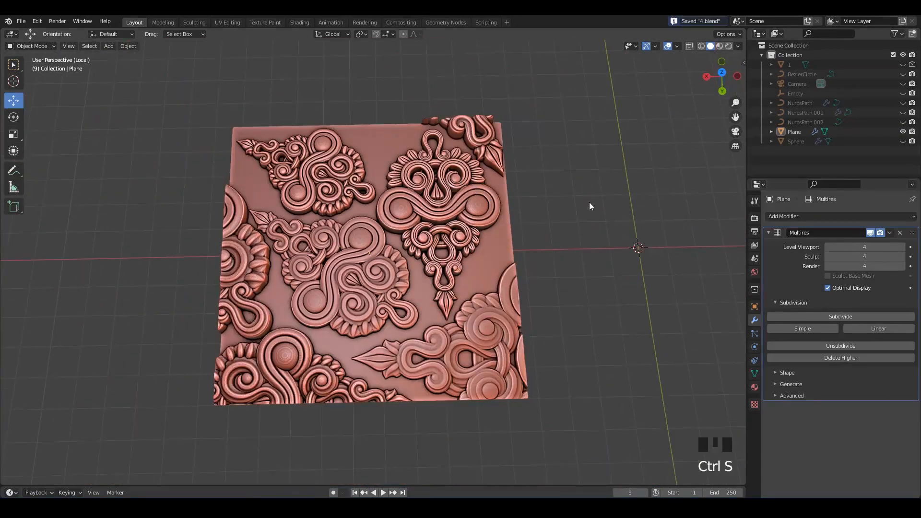
Leave local view and unhide all objects in the scene
key("slash")
key("alt+h")
left_click(442, 212)
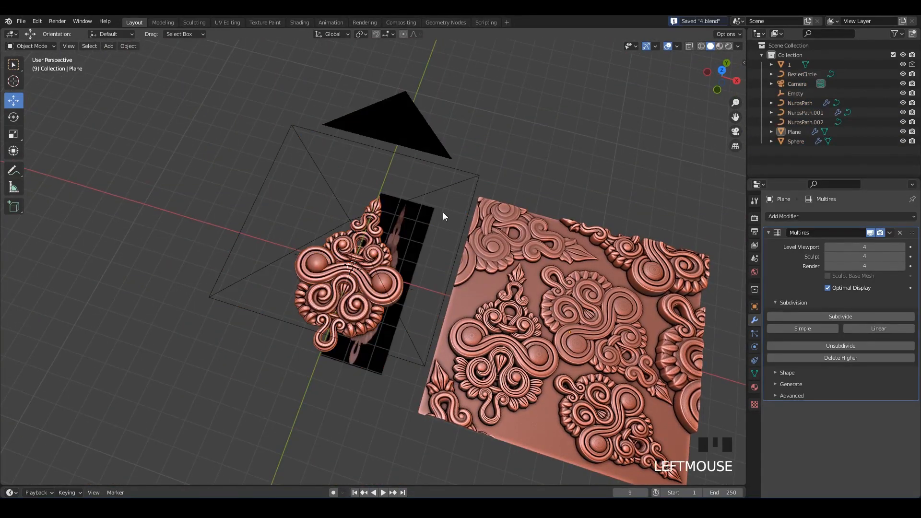
scroll(399, 206, "up", 3)
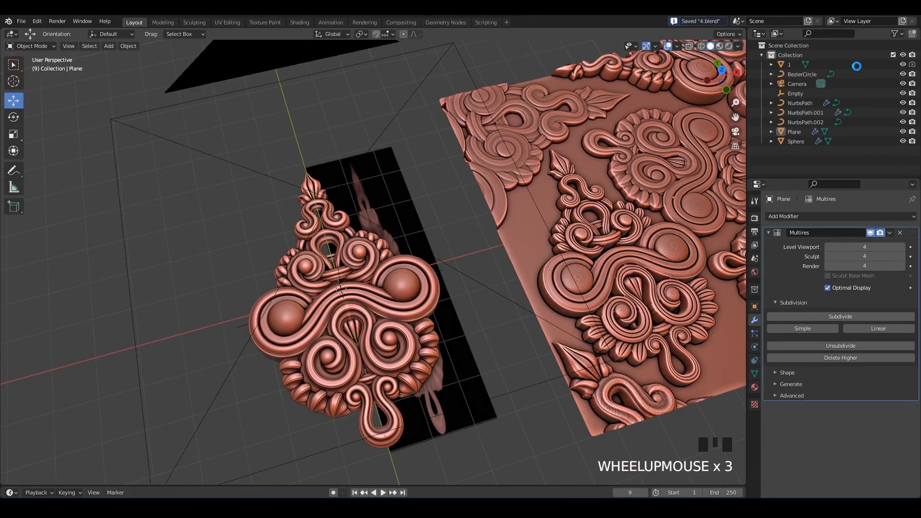
Hide the object named 1 and the camera in the viewport
left_click(903, 65)
scroll(429, 191, "down", 1)
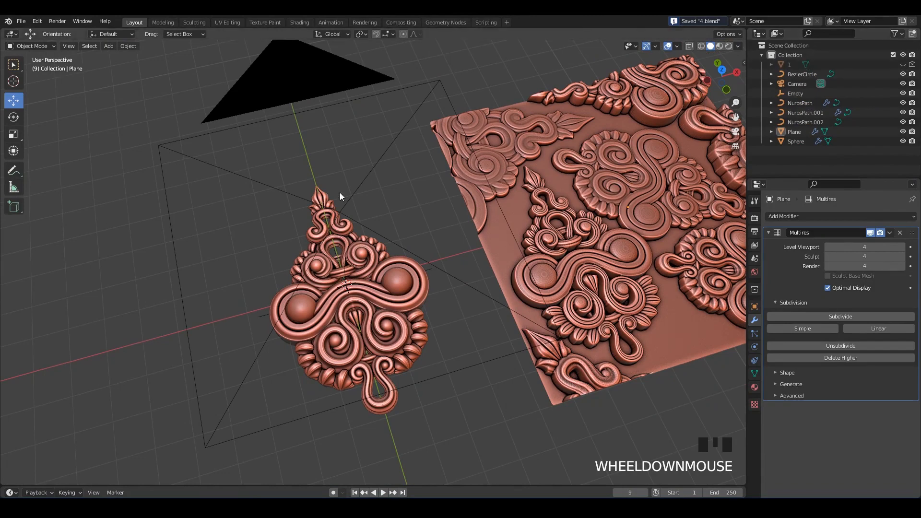
left_click(362, 198)
left_click(903, 83)
Compare the original ornament with the stamped plane and widen the 3D viewport to show both
scroll(450, 253, "up", 3)
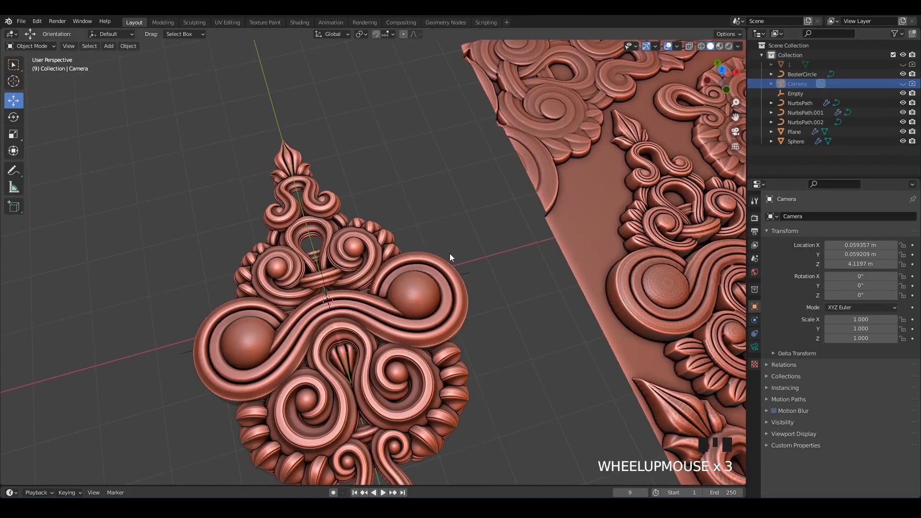
scroll(508, 237, "down", 3)
middle_click_drag(508, 237, 499, 199, "shift")
scroll(487, 211, "up", 2)
scroll(649, 281, "down", 2)
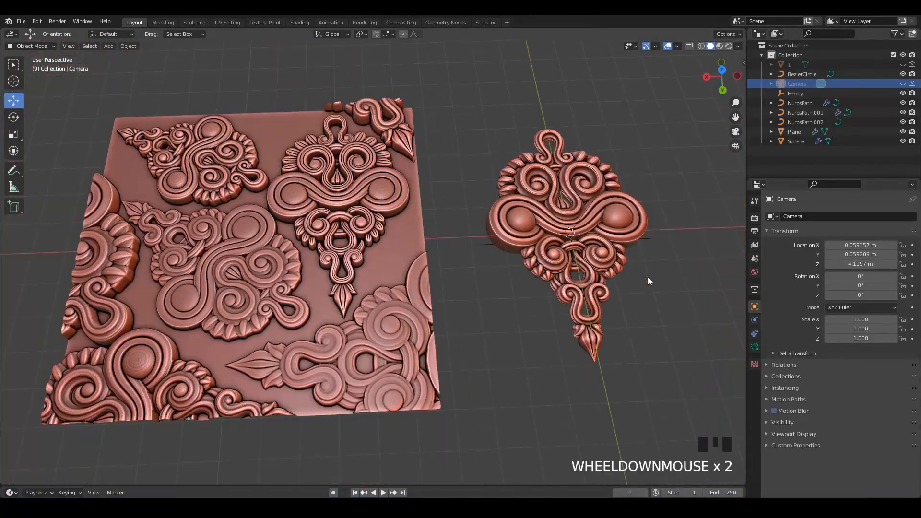
left_click_drag(746, 271, 859, 271)
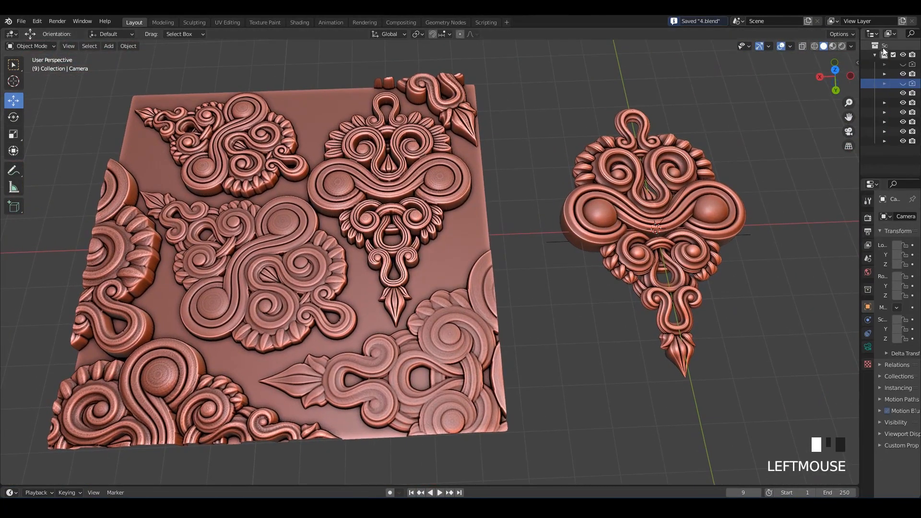
Split the 3D viewport into two side-by-side areas and turn the second one into an Image Editor showing 1.jpg
left_click_drag(857, 30, 522, 167)
scroll(667, 184, "up", 1)
middle_click_drag(667, 185, 529, 40)
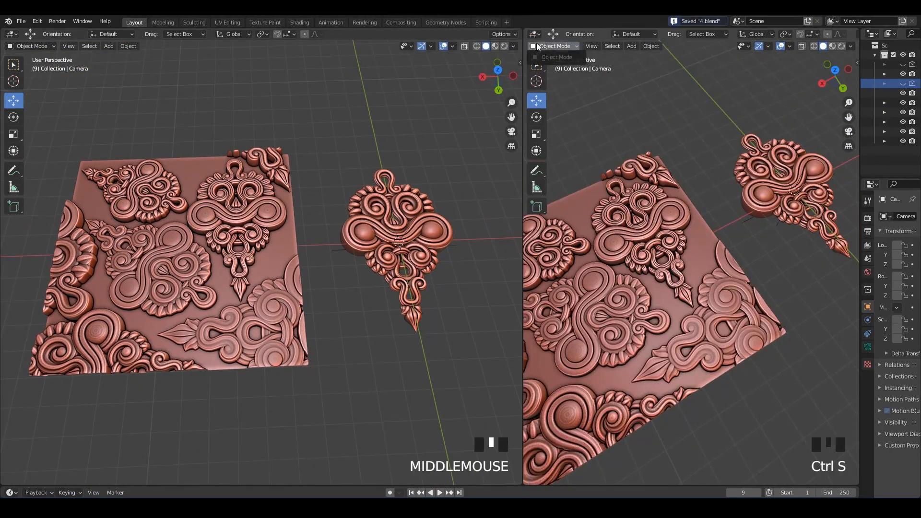
left_click(536, 34)
left_click(556, 72)
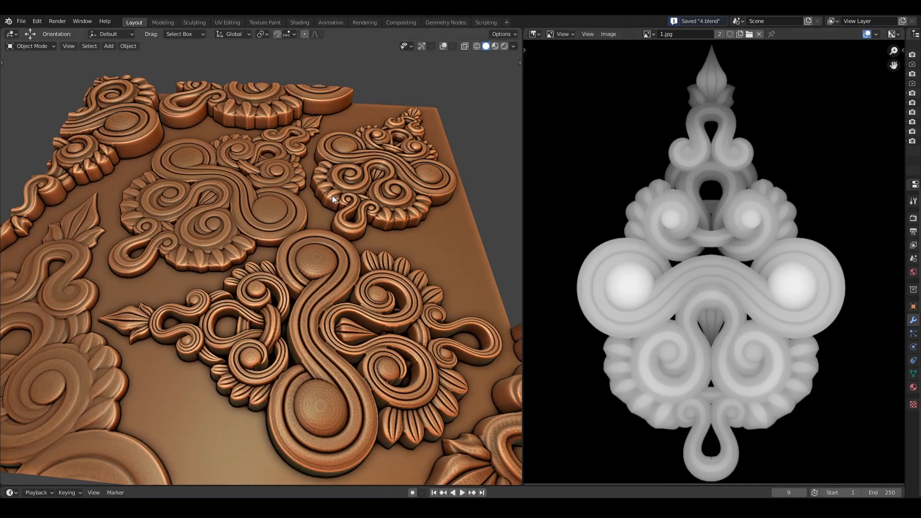
Examine the ornament height map 1.jpg in detail from tip to base beside the stamped relief
scroll(743, 263, "up", 3)
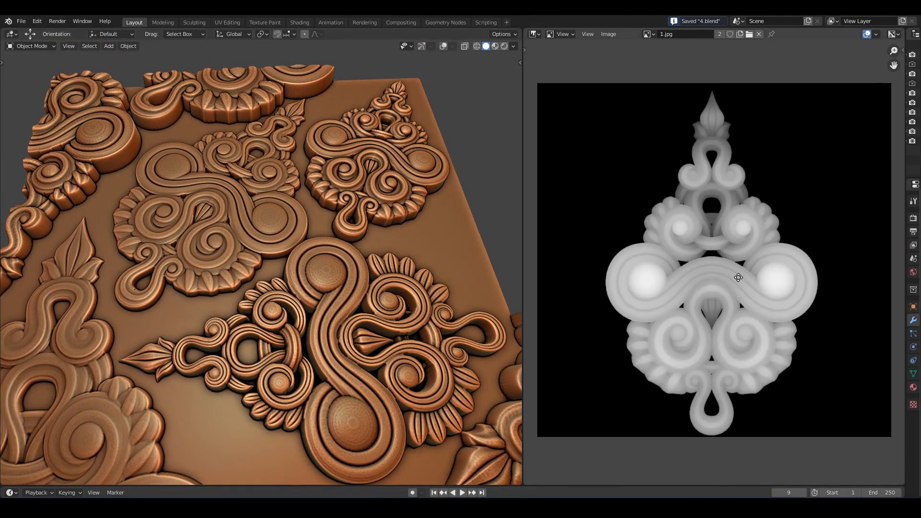
scroll(720, 304, "down", 3)
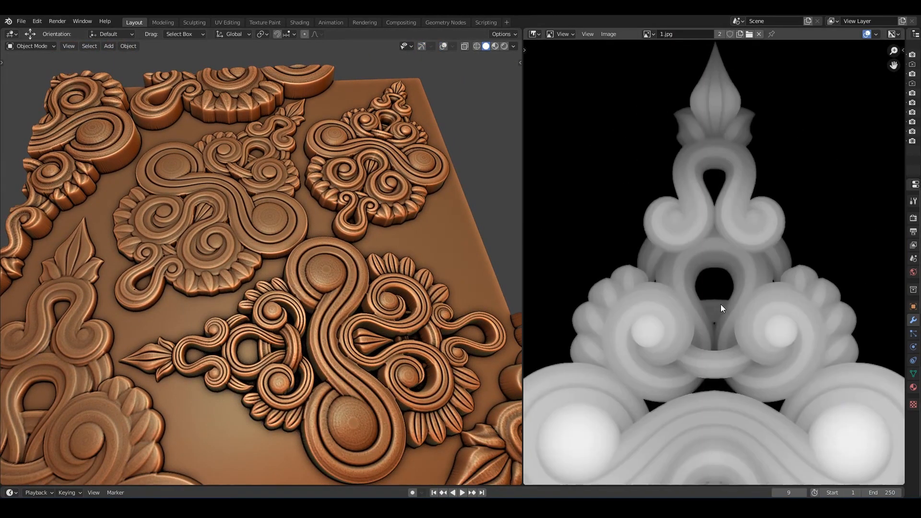
scroll(713, 249, "up", 5)
middle_click_drag(728, 273, 711, 183)
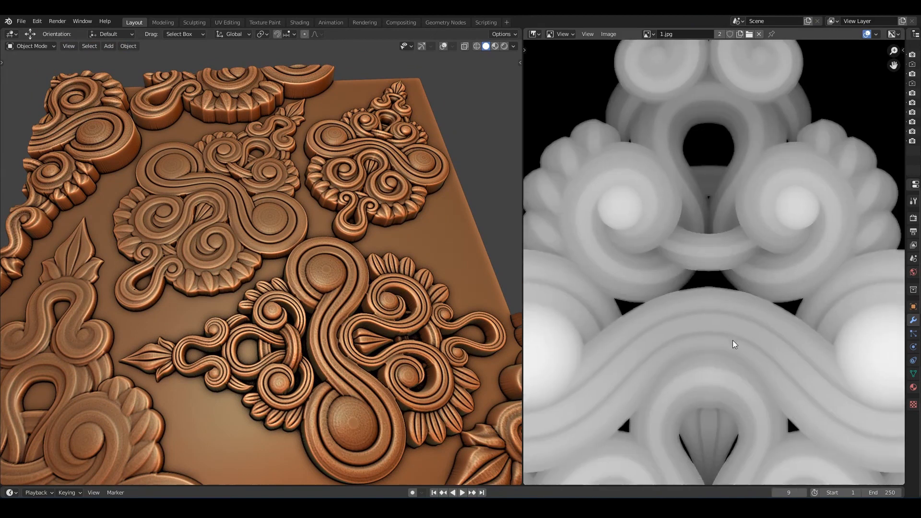
middle_click_drag(745, 394, 744, 338)
middle_click_drag(742, 372, 732, 235)
scroll(732, 236, "down", 3)
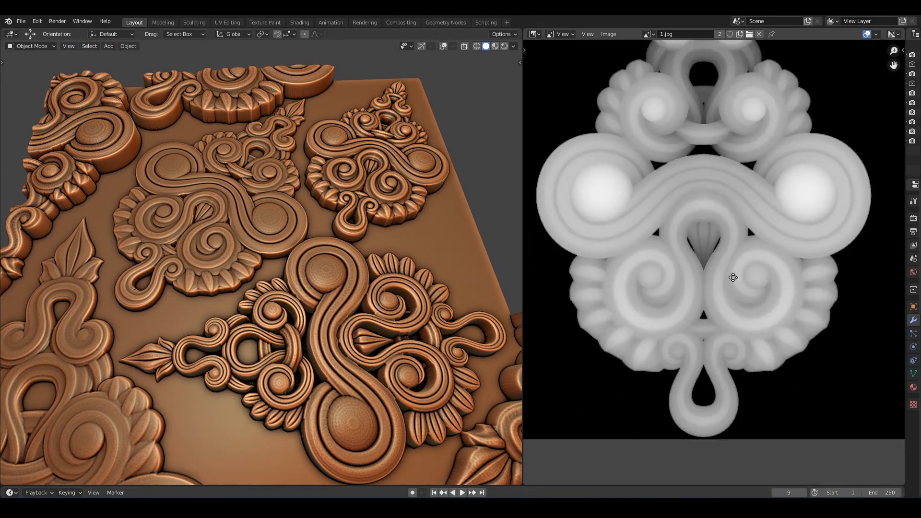
middle_click_drag(732, 283, 734, 335)
scroll(734, 228, "down", 1)
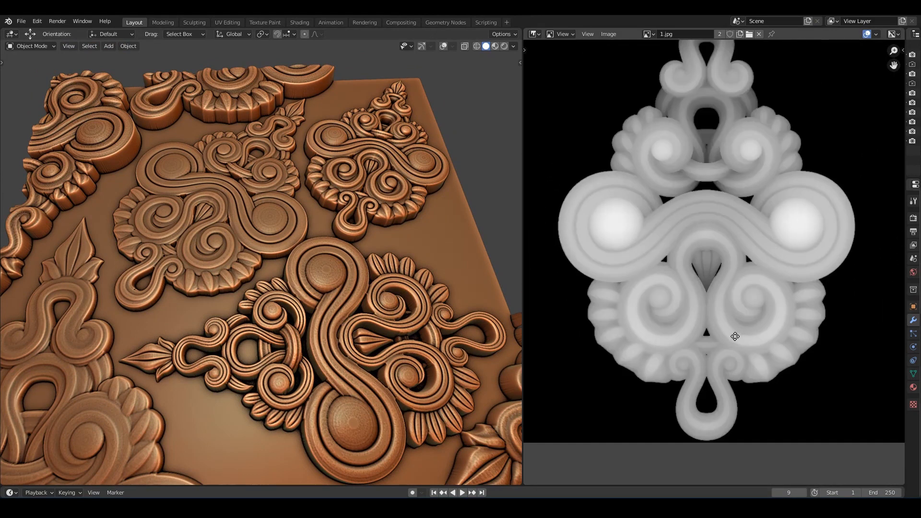
scroll(735, 298, "down", 2)
scroll(732, 274, "up", 1)
scroll(733, 275, "down", 1)
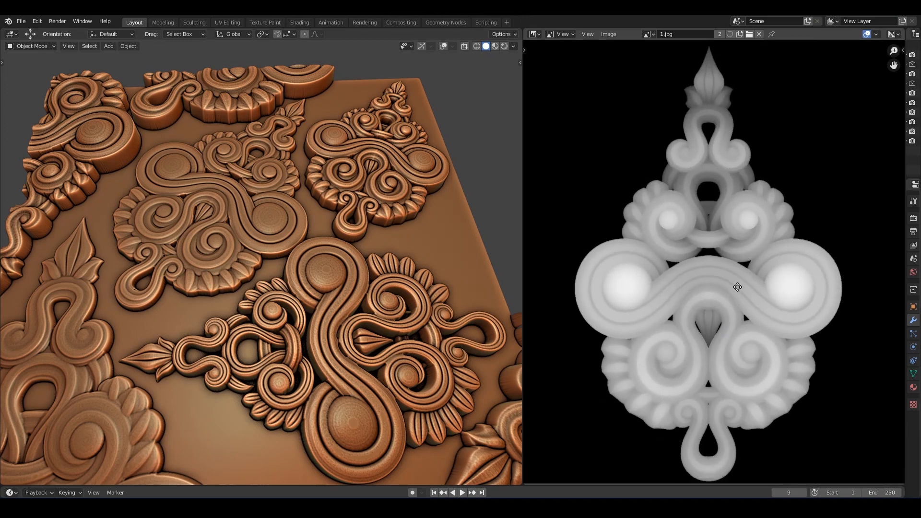
Save the file again and compare the stamped relief with the whole height map
mouse_move(381, 239)
middle_mouse_down()
mouse_move(343, 197)
mouse_move(338, 205)
mouse_move(358, 212)
mouse_move(367, 232)
middle_mouse_up()
key("ctrl+s")
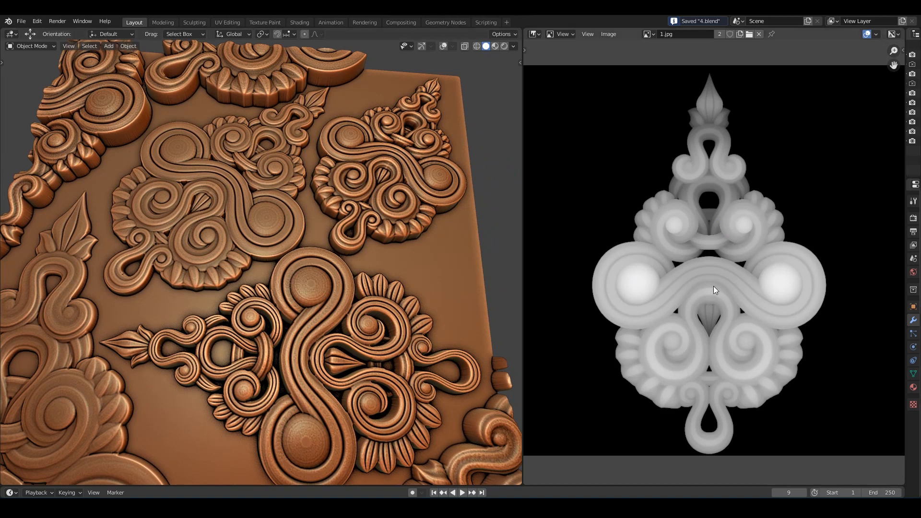
scroll(720, 329, "up", 1)
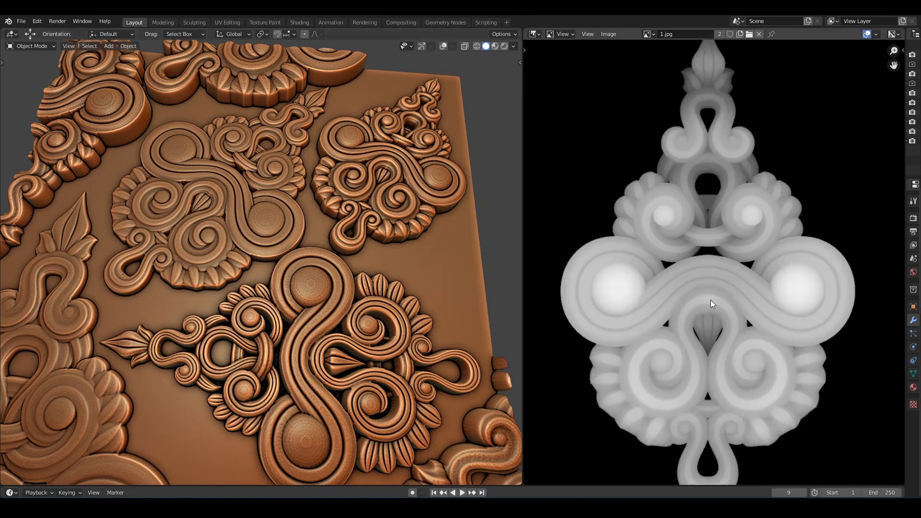
scroll(712, 287, "down", 1)
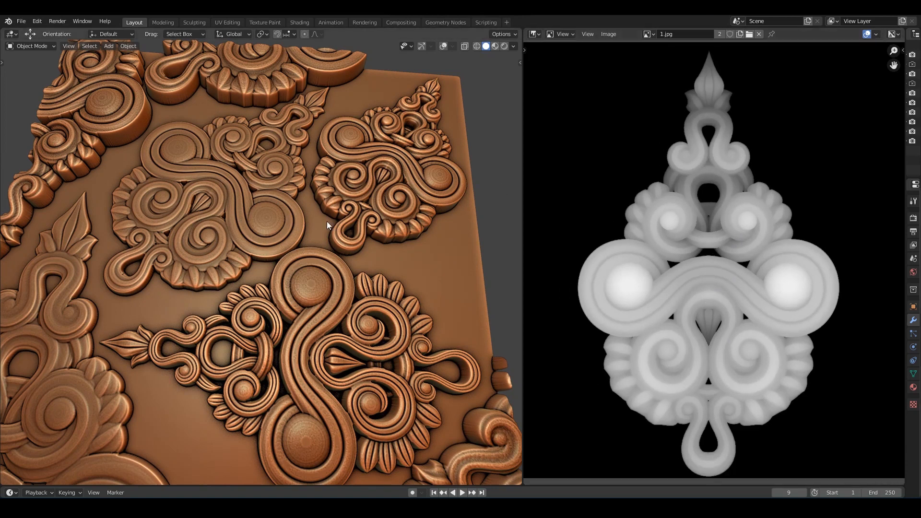
middle_click_drag(326, 221, 371, 205)
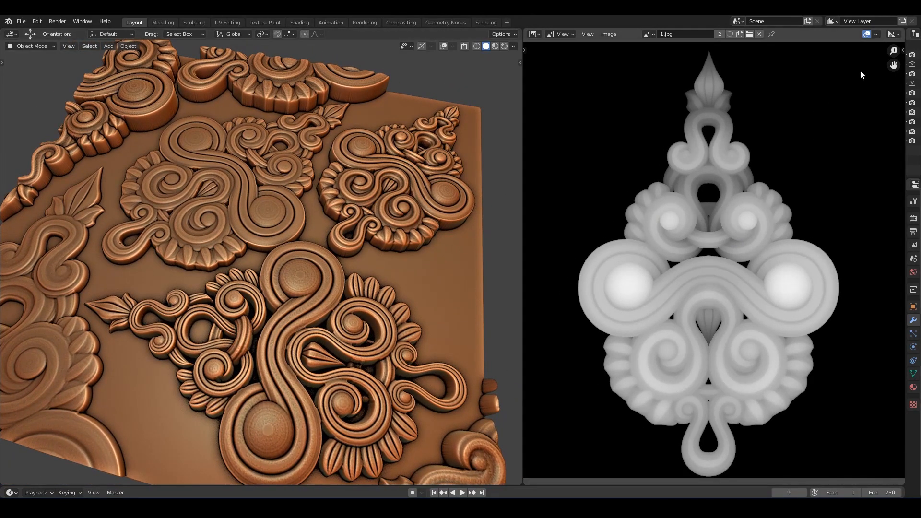